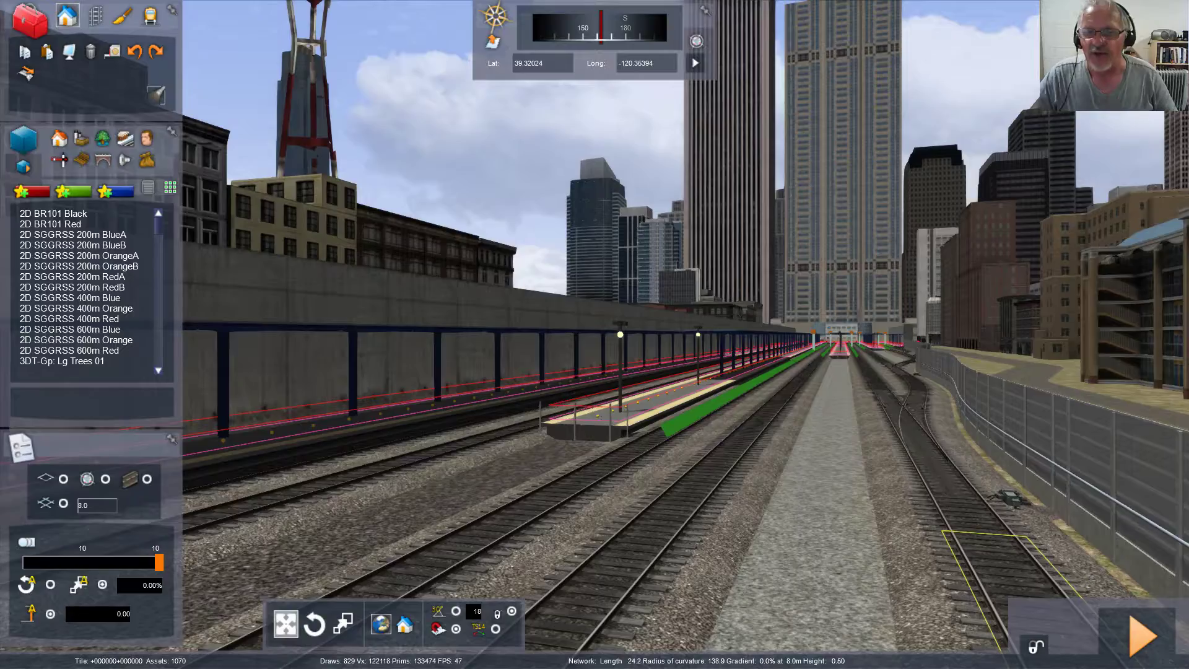
Step: Examine the station platforms, tracks and boundary fence from track level and from above the platform roofs
key("Down")
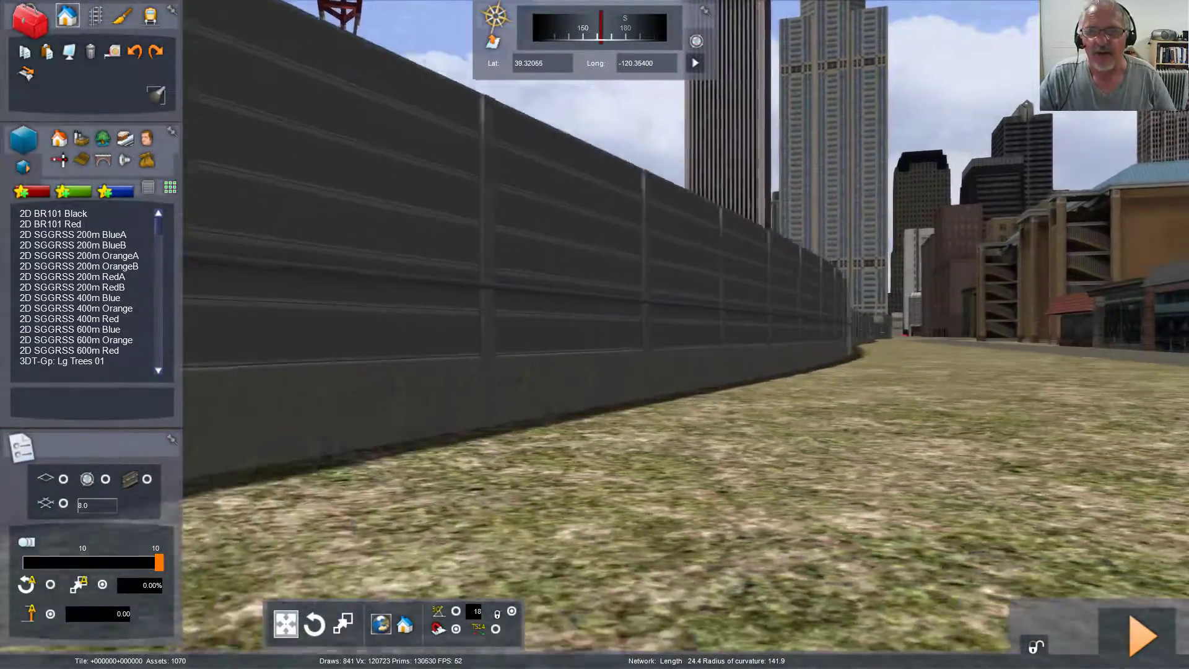
key("Down")
key("Left")
key("Right")
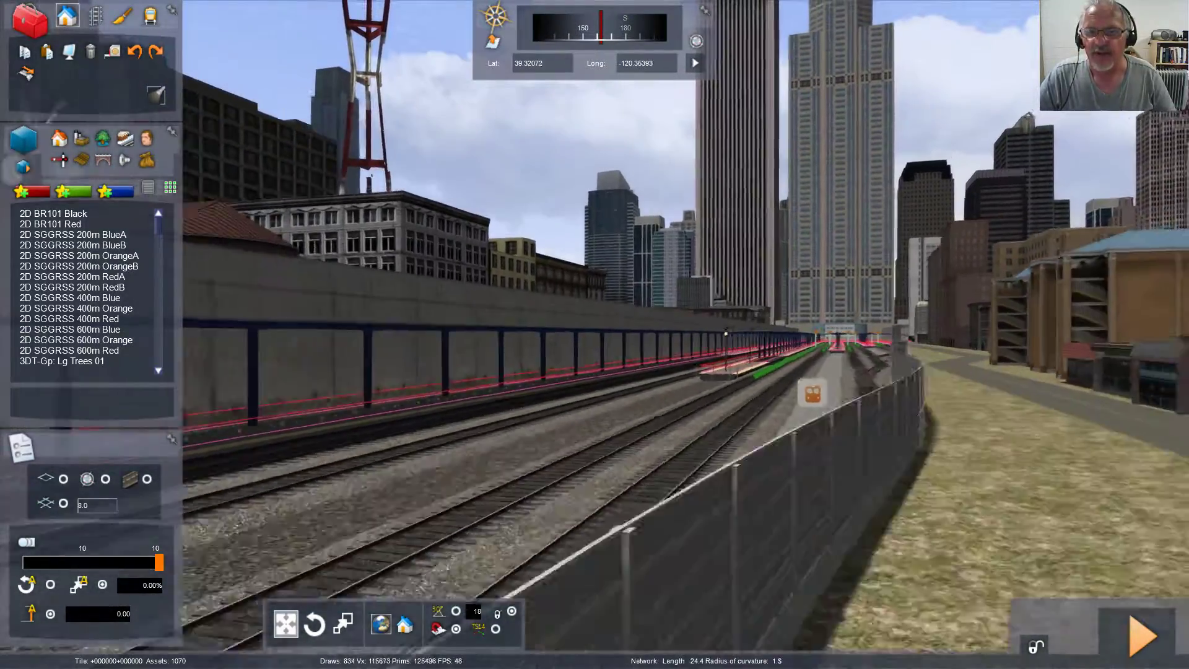
key("Up")
key("Up")
key("Up")
key("Up")
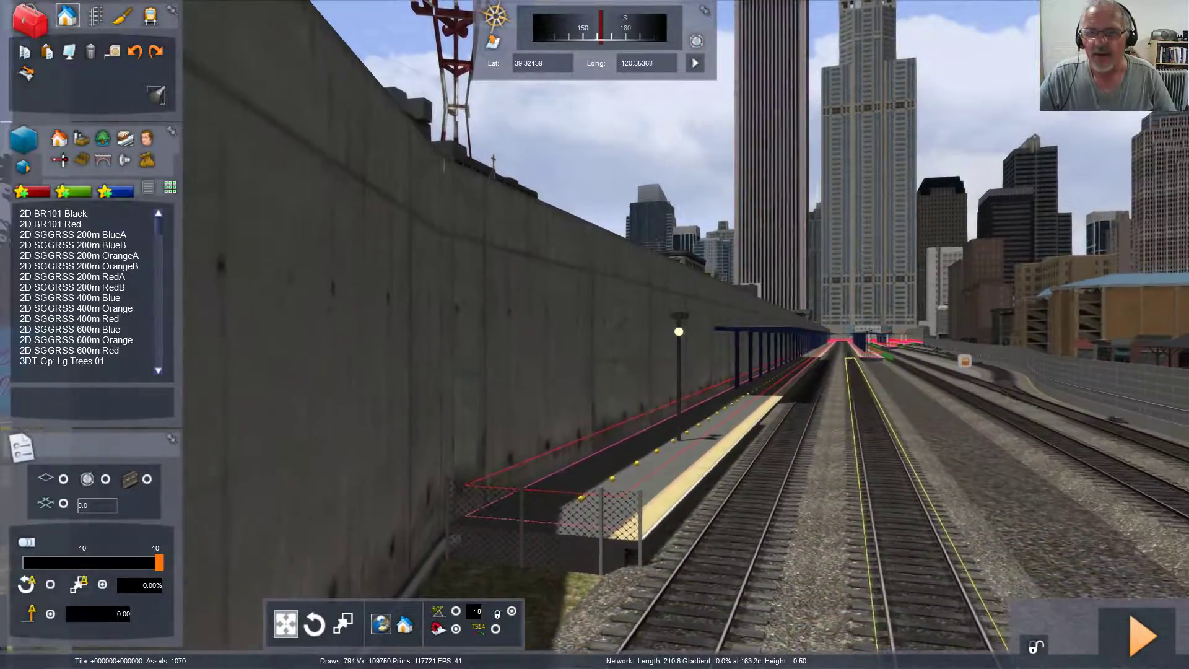
key("Right")
scroll(594, 335, "up", 5)
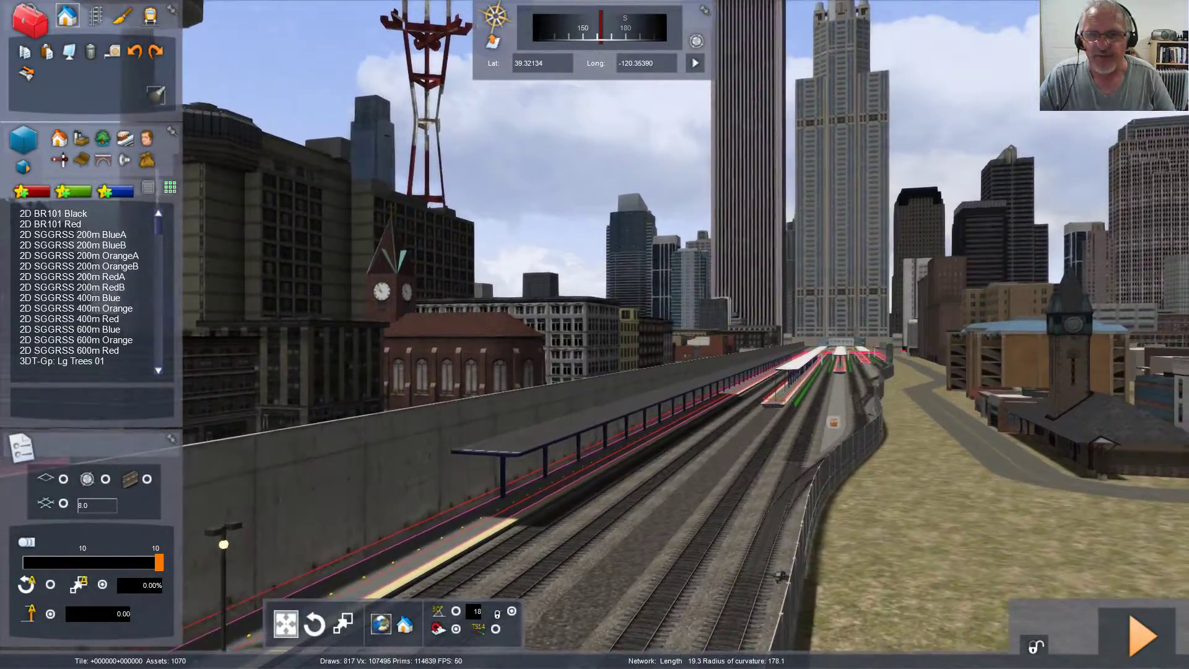
key("Up")
key("Up")
key("Up")
key("Up")
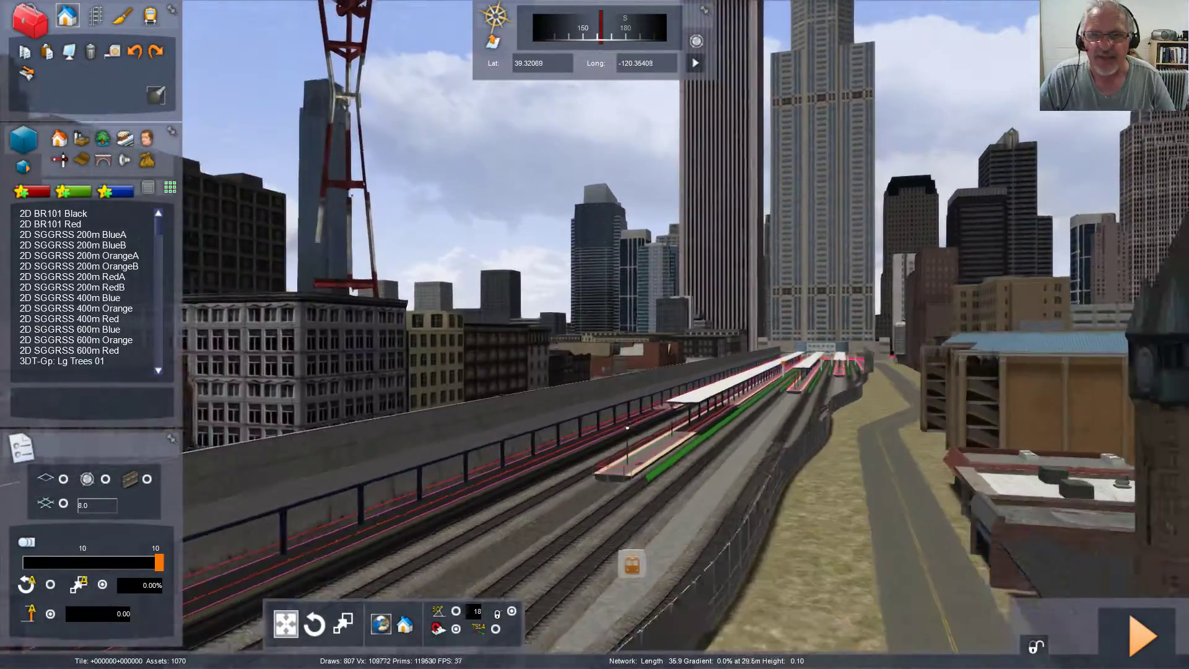
key("Up")
key("Up")
key("Up")
key("Up")
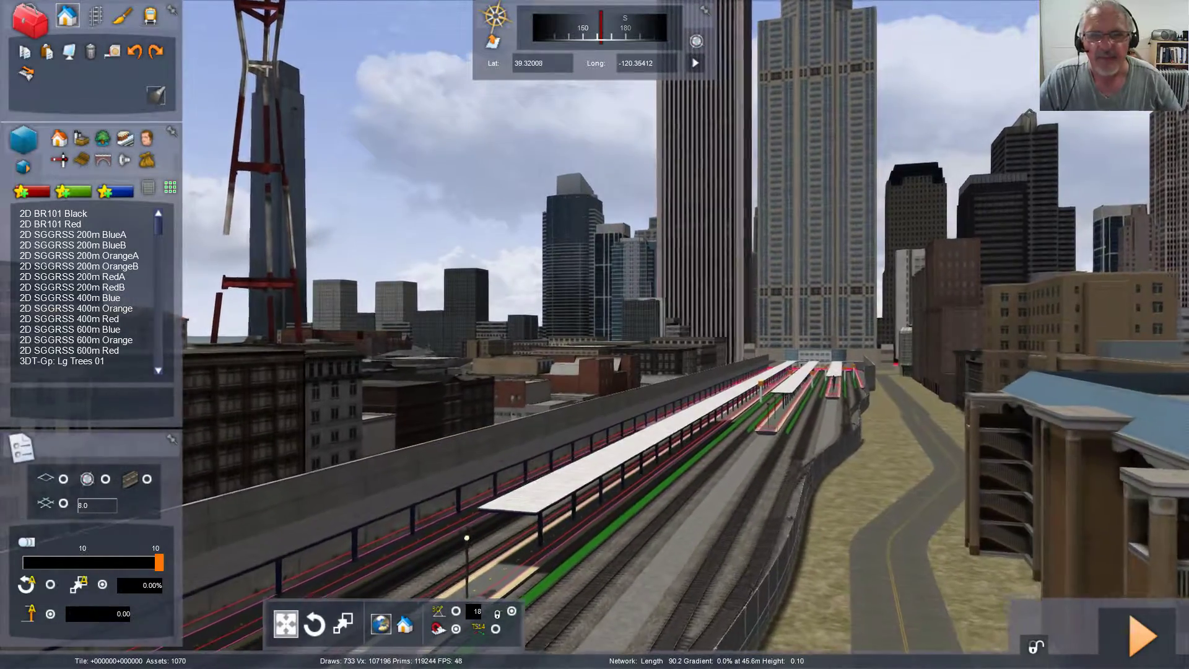
Step: Inspect the railway line heading north out of the city, past the stadium to its parking lot
key("Left")
key("Left")
key("Left")
key("Left")
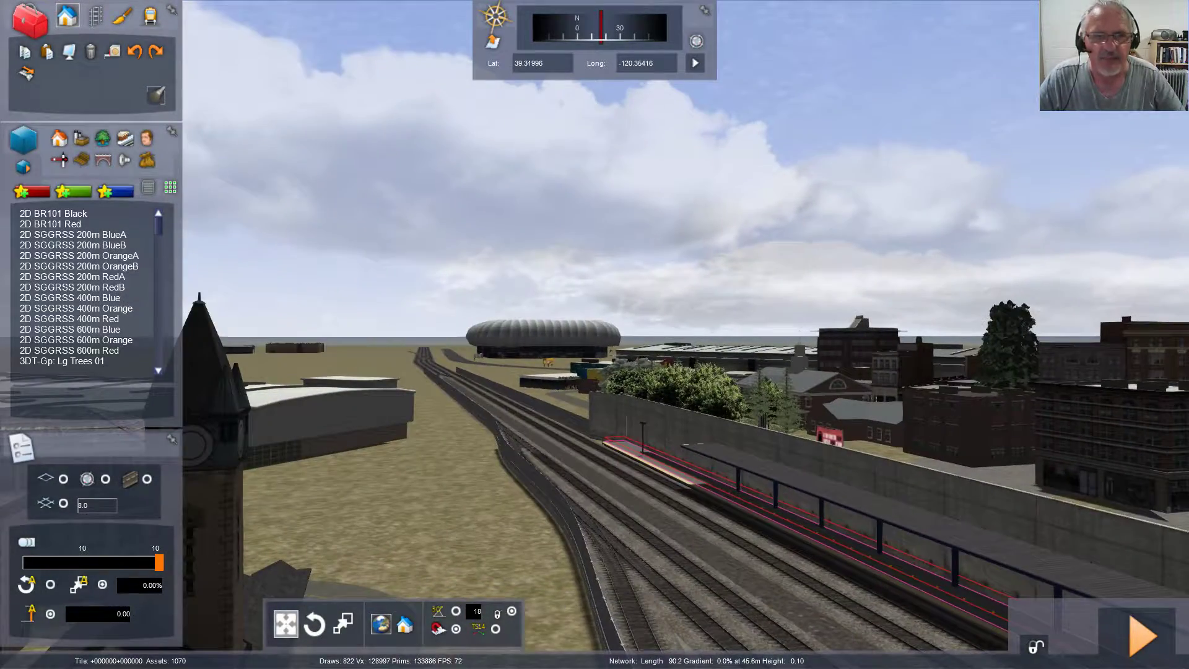
key("Left")
key("Left")
key("Up")
key("Up")
key("Up")
key("Up")
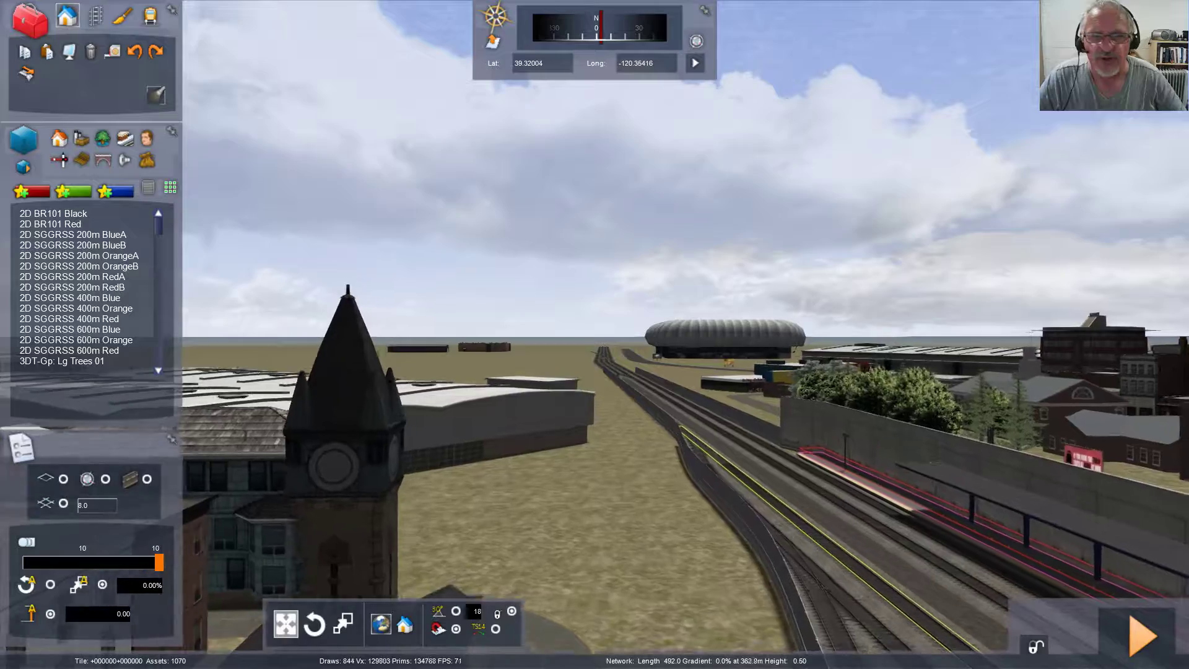
key("Up")
key("Up")
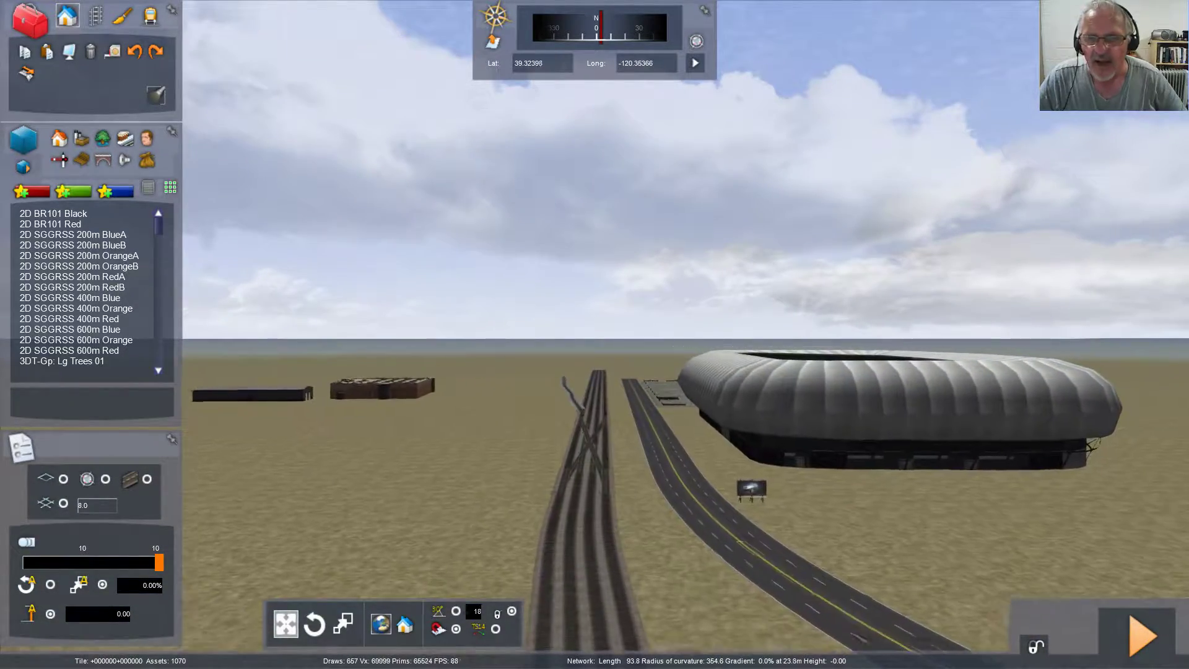
key("Up")
key("Up")
key("Up")
key("Up")
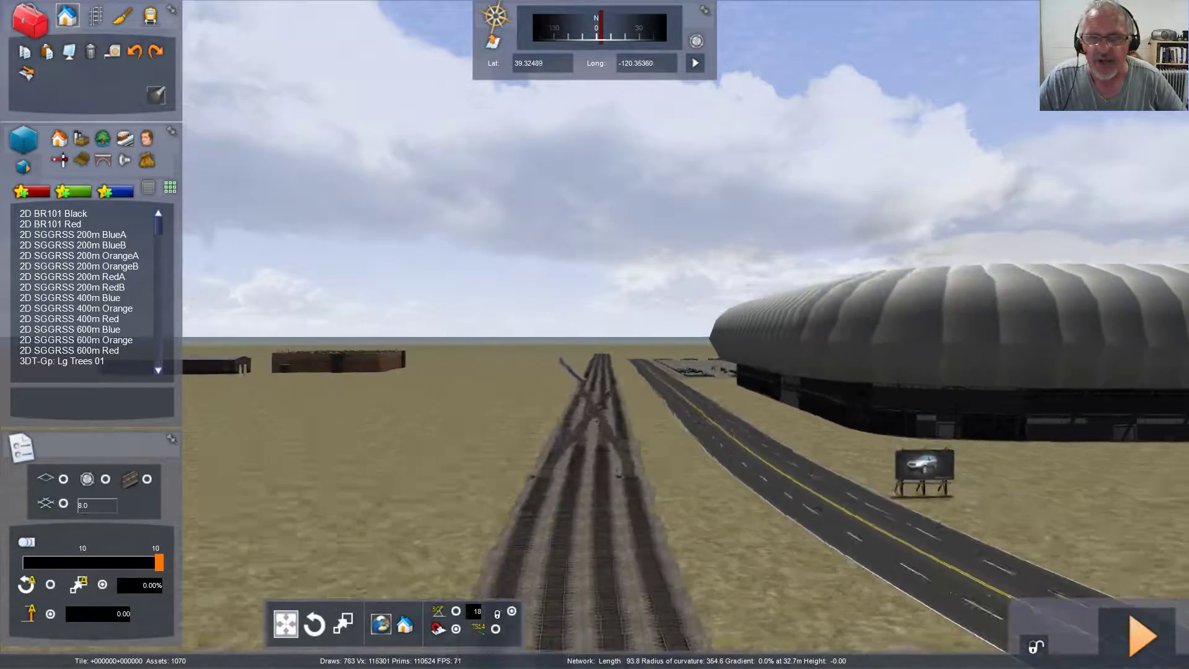
key("Up")
key("Up")
key("Up")
key("Up")
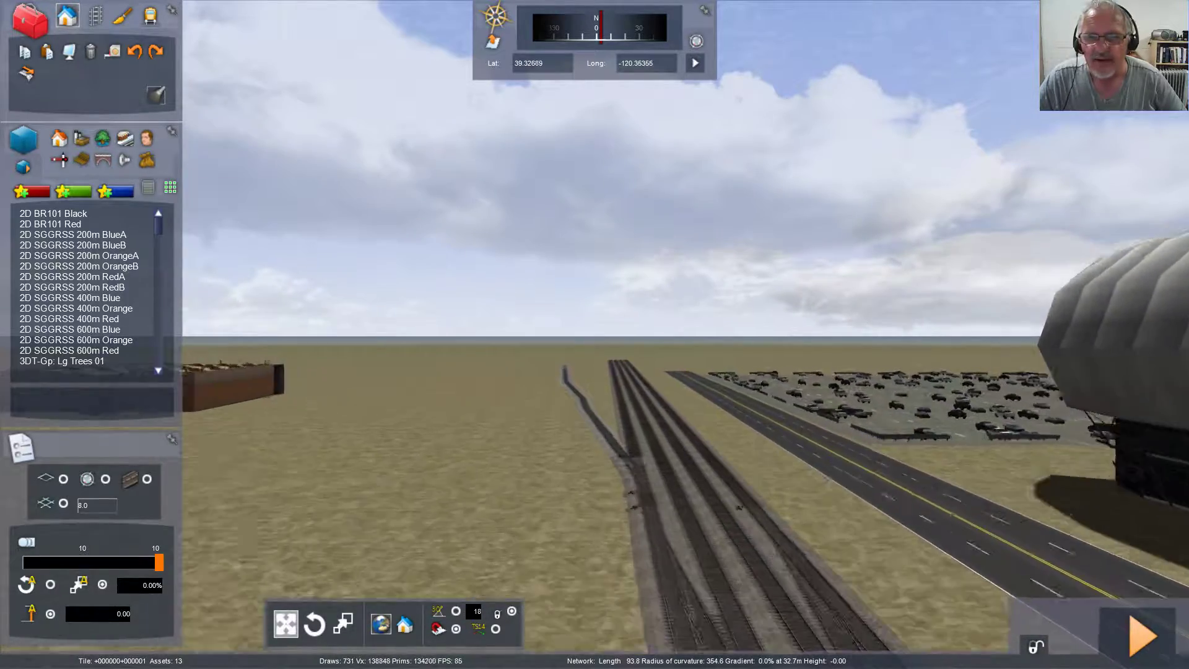
key("Up")
key("Left")
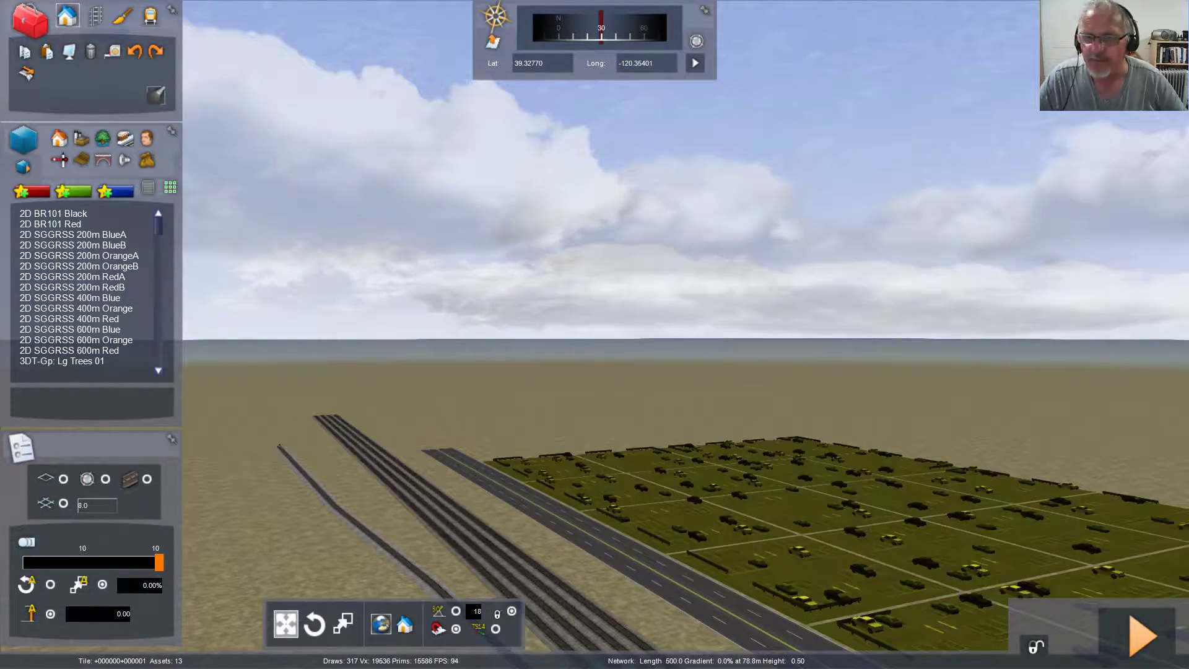
Step: Survey the stadium, the line back towards the city, and the warehouses and large parking lot by the arena
left_click_drag(595, 334, 540, 265)
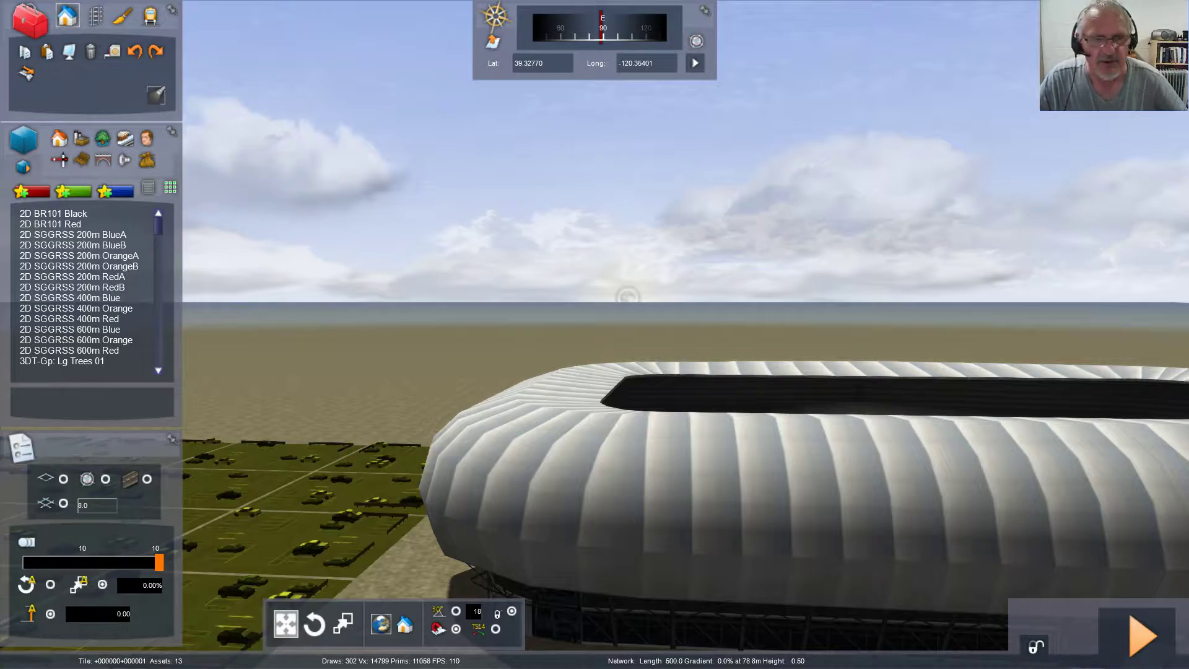
left_click_drag(297, 508, 619, 595)
key("Left")
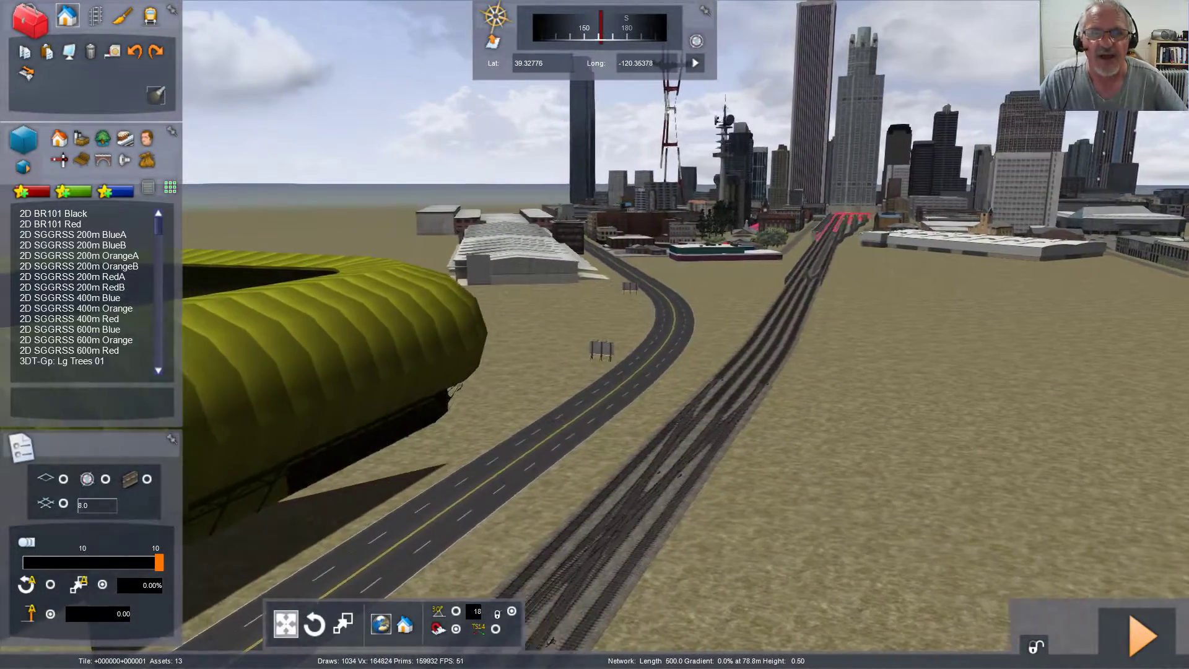
key("Up")
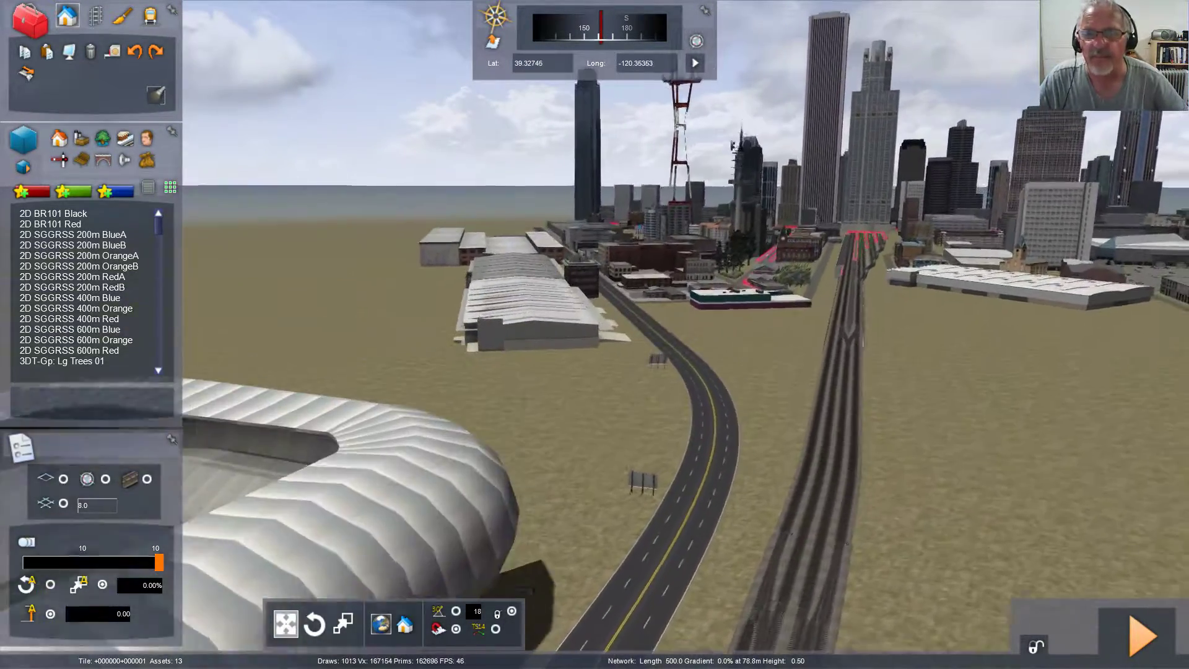
key("Up")
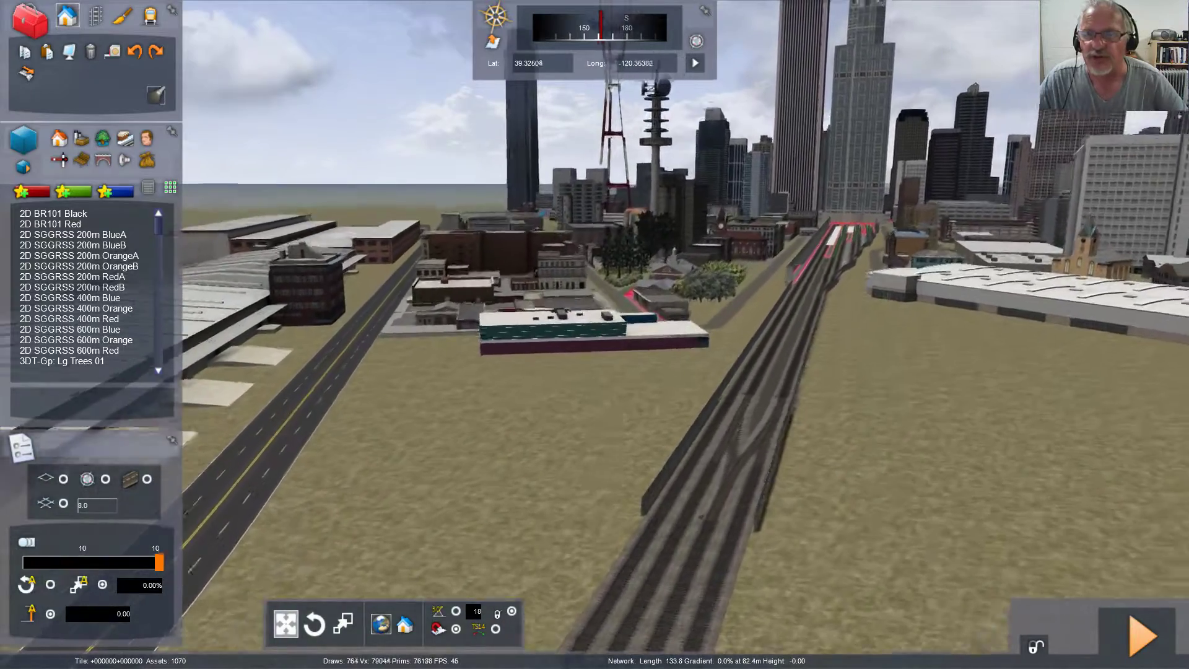
key("Down")
key("Right")
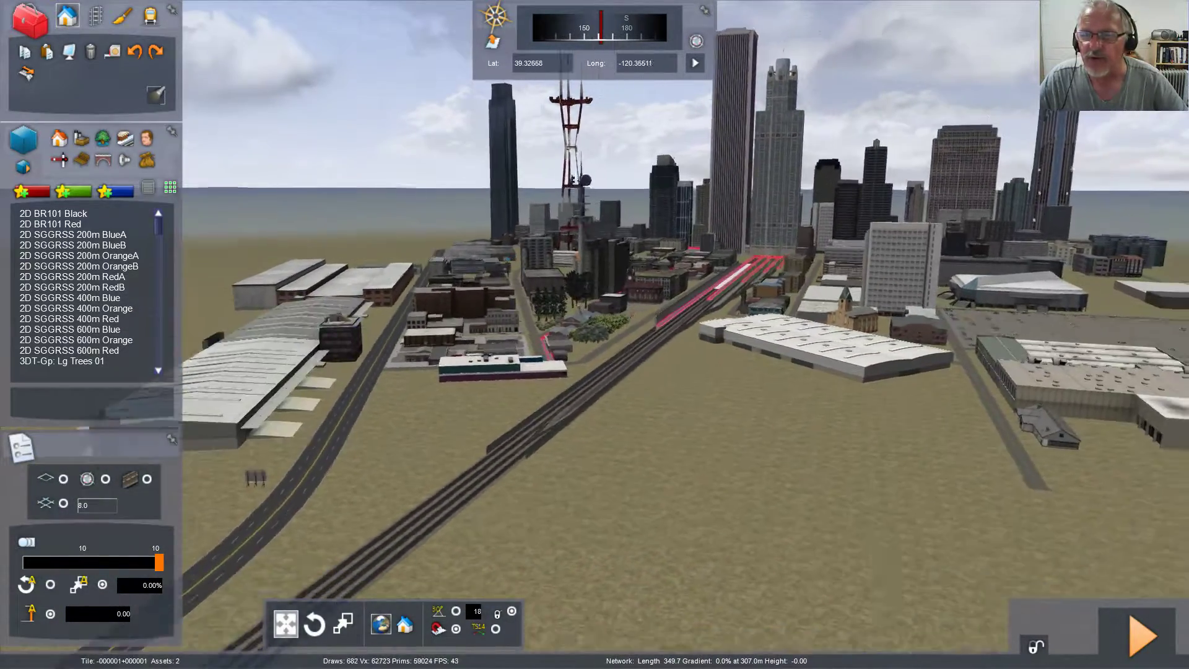
key("Up")
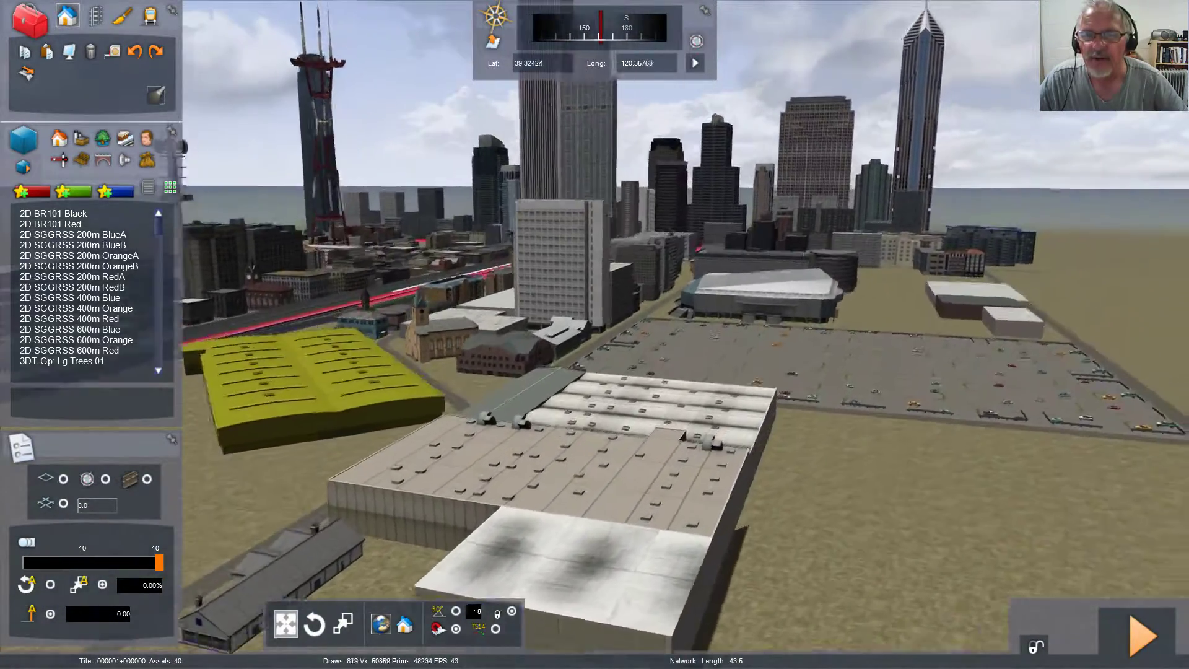
key("Up")
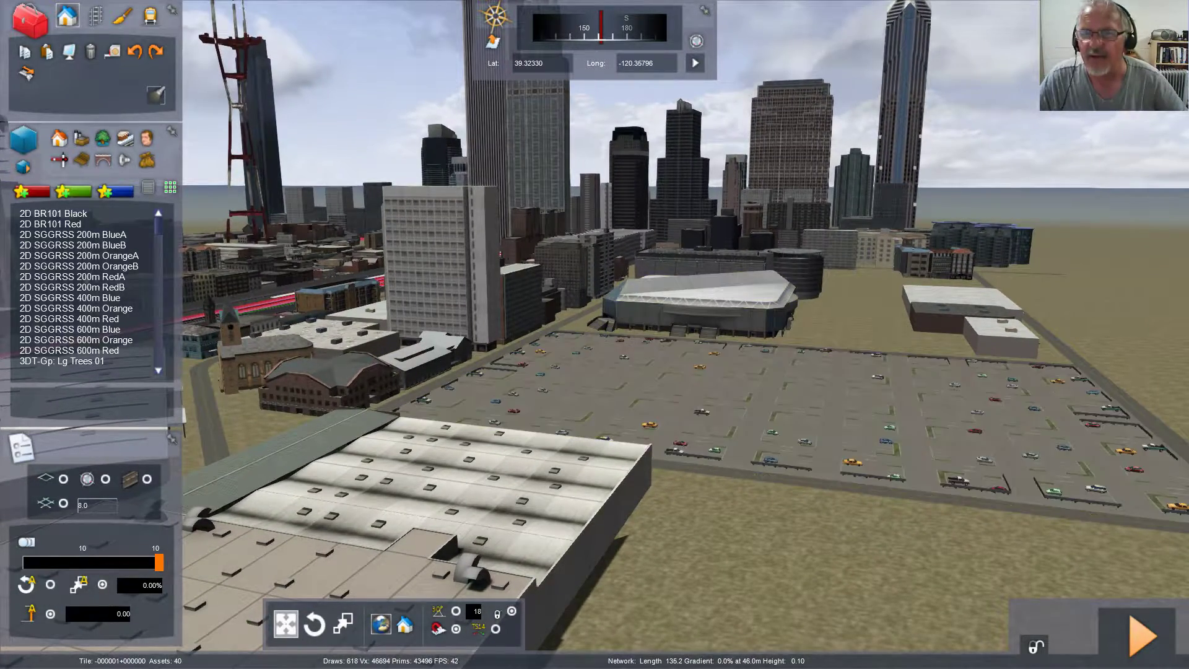
key("Up")
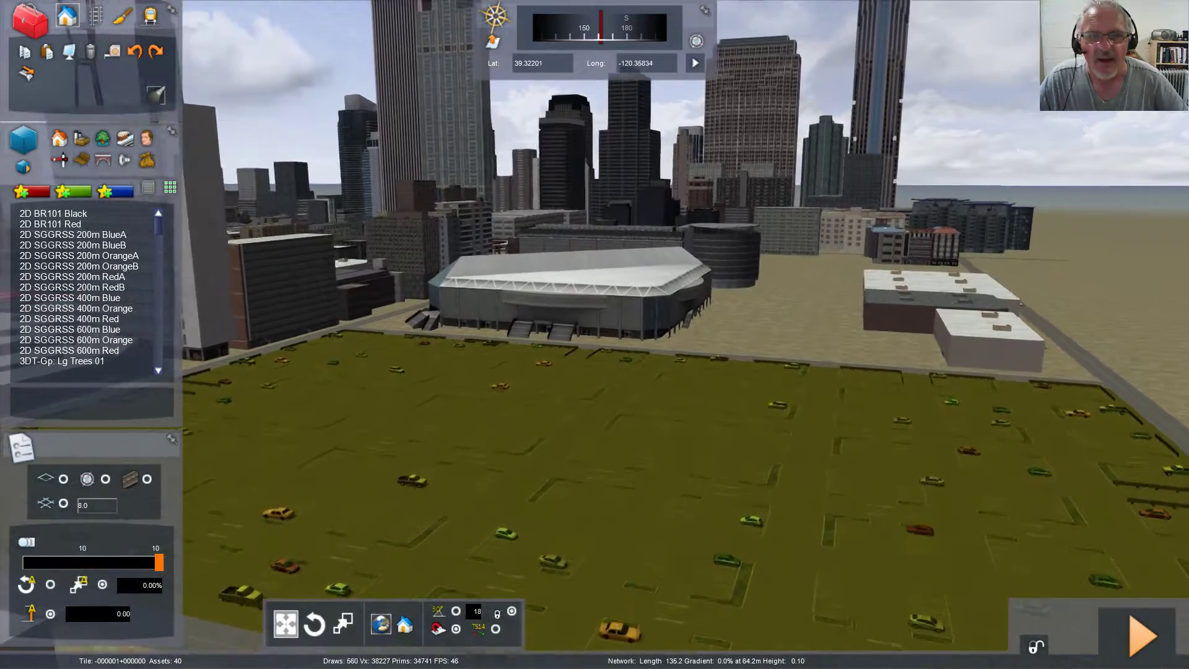
Step: Examine the warehouses, the brick church and the buildings lining the railway up to the station platforms
key("Left")
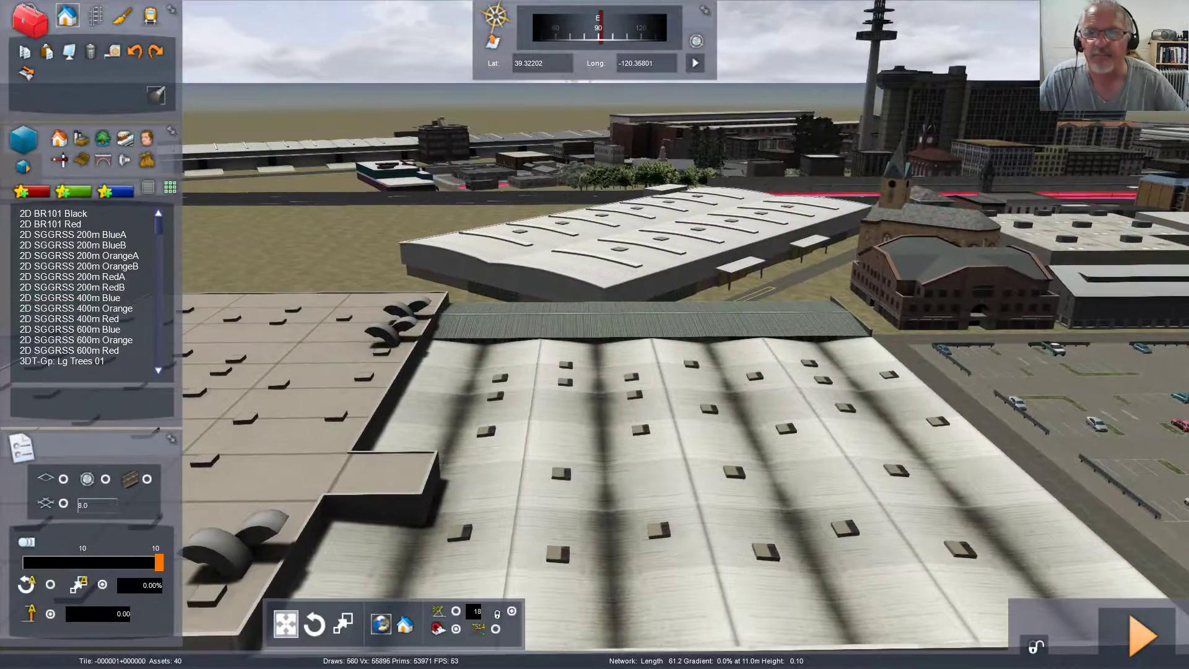
key("Up")
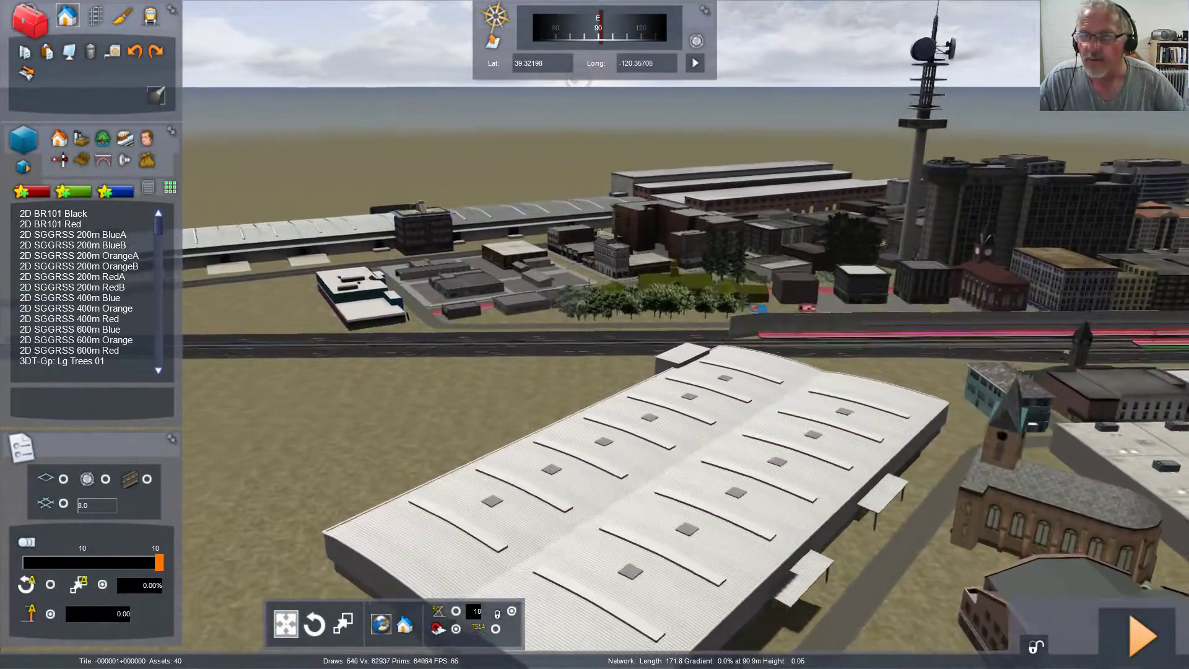
key("Up")
key("Right")
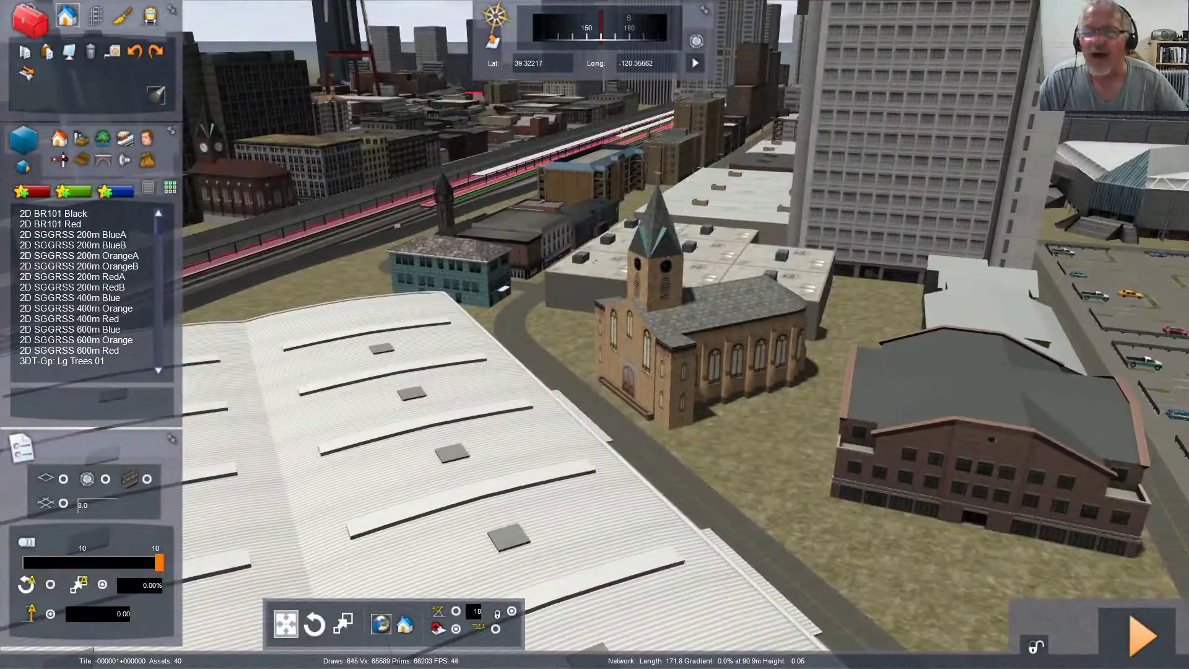
key("Up")
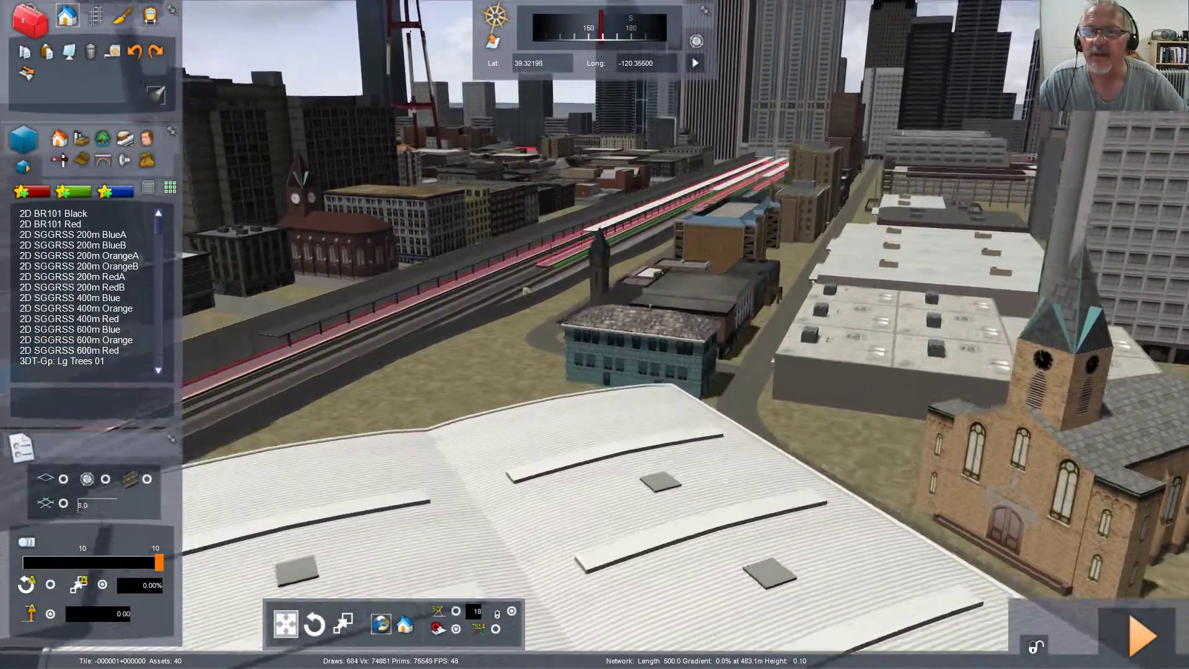
key("Up")
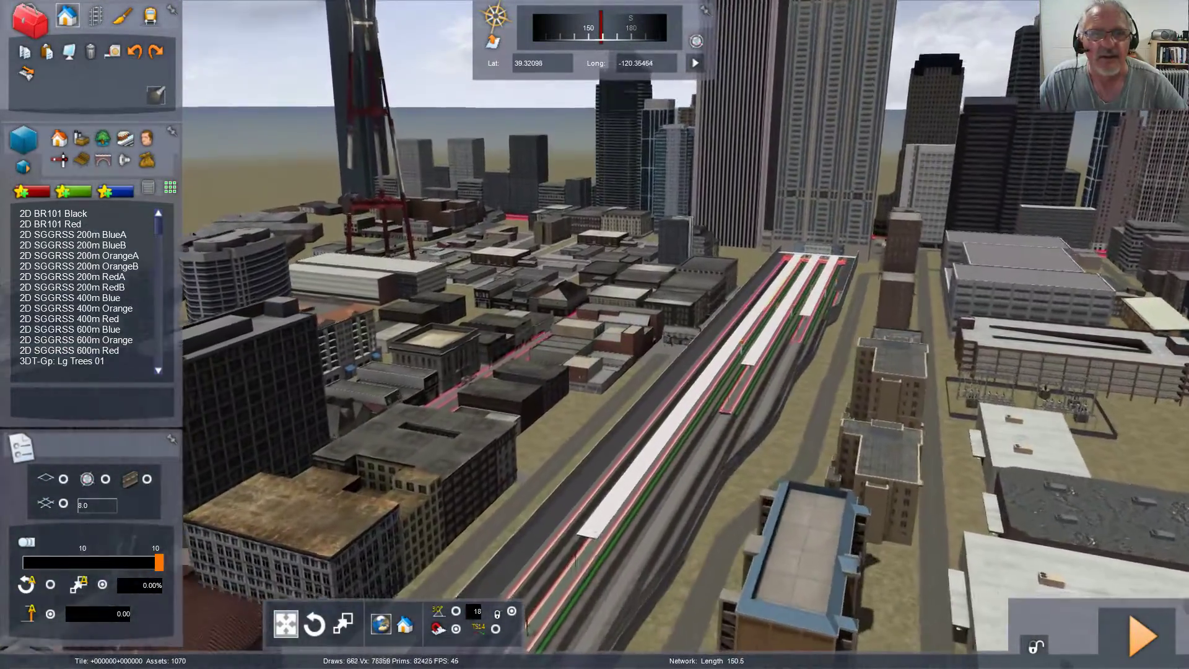
key("Up")
Step: Examine the city blocks on the other side of the station, including the round office tower, warehouses and perimeter road
key("Left")
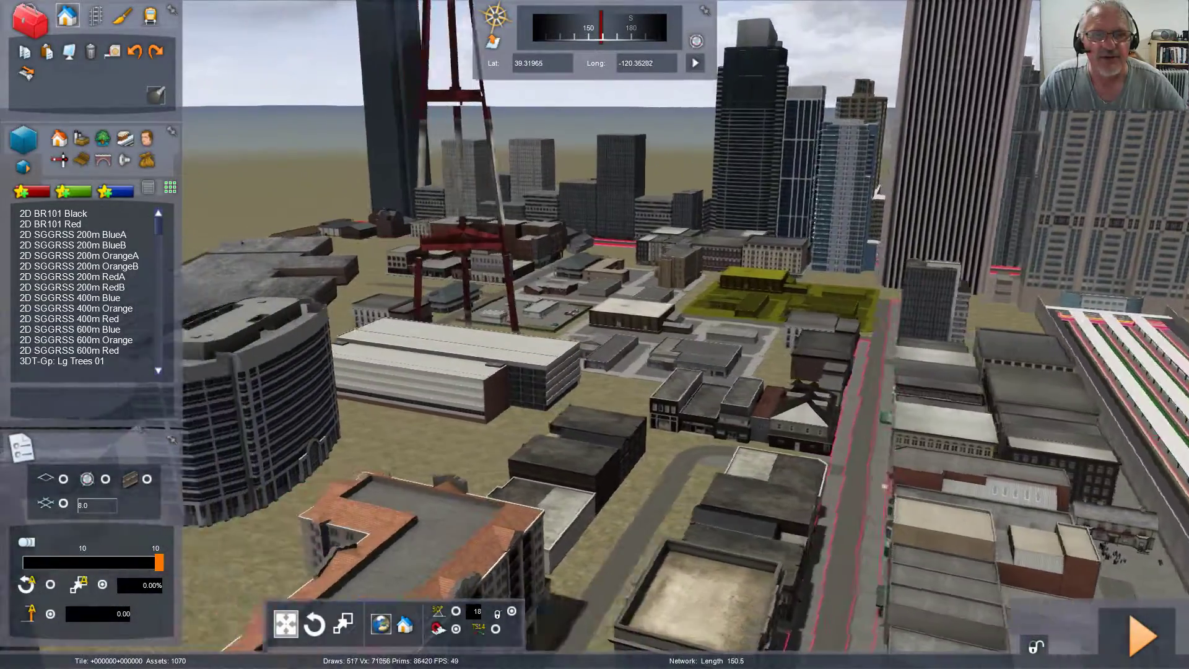
key("Left")
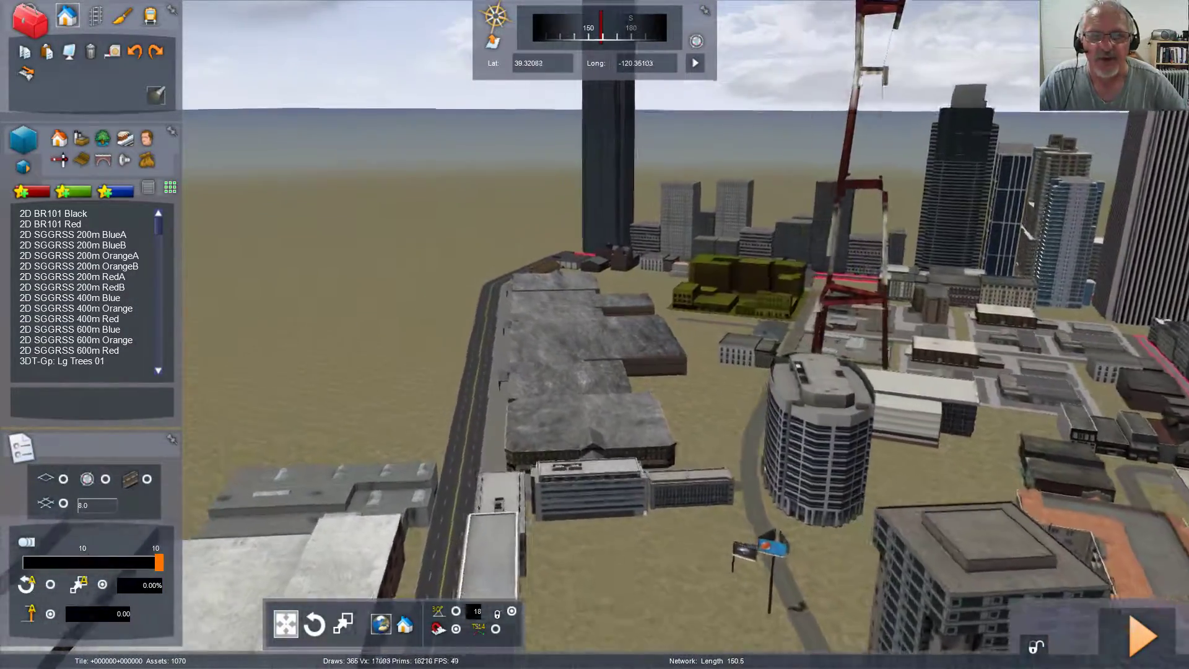
key("Up")
key("Left")
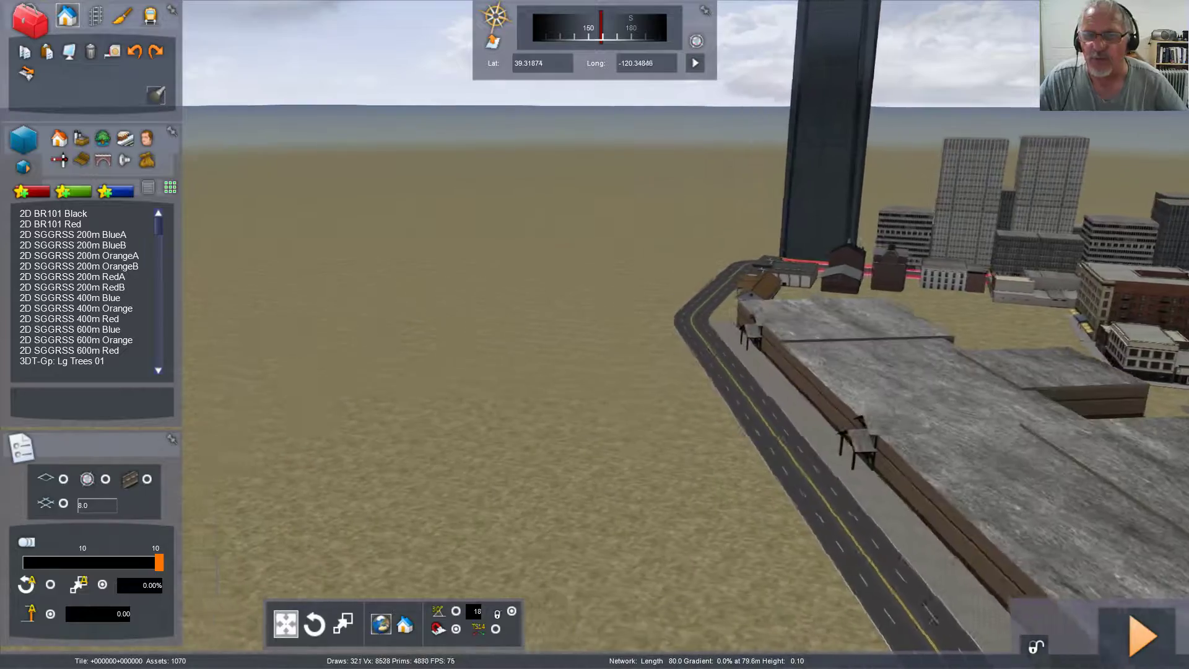
key("Left")
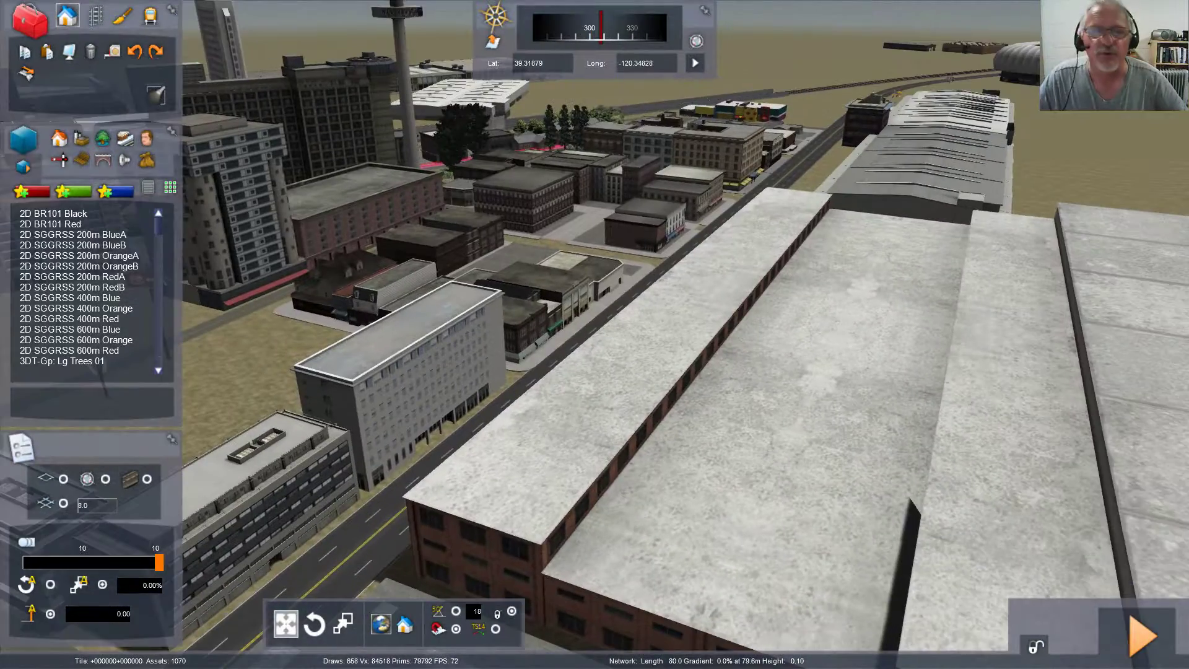
key("Up")
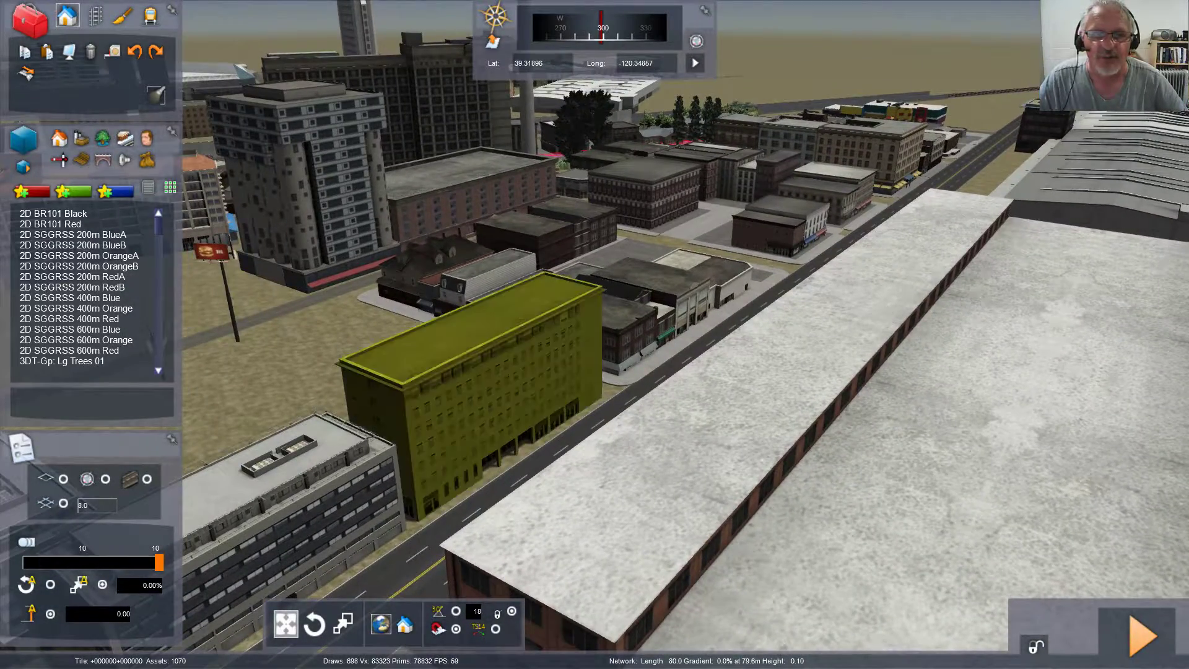
key("Left")
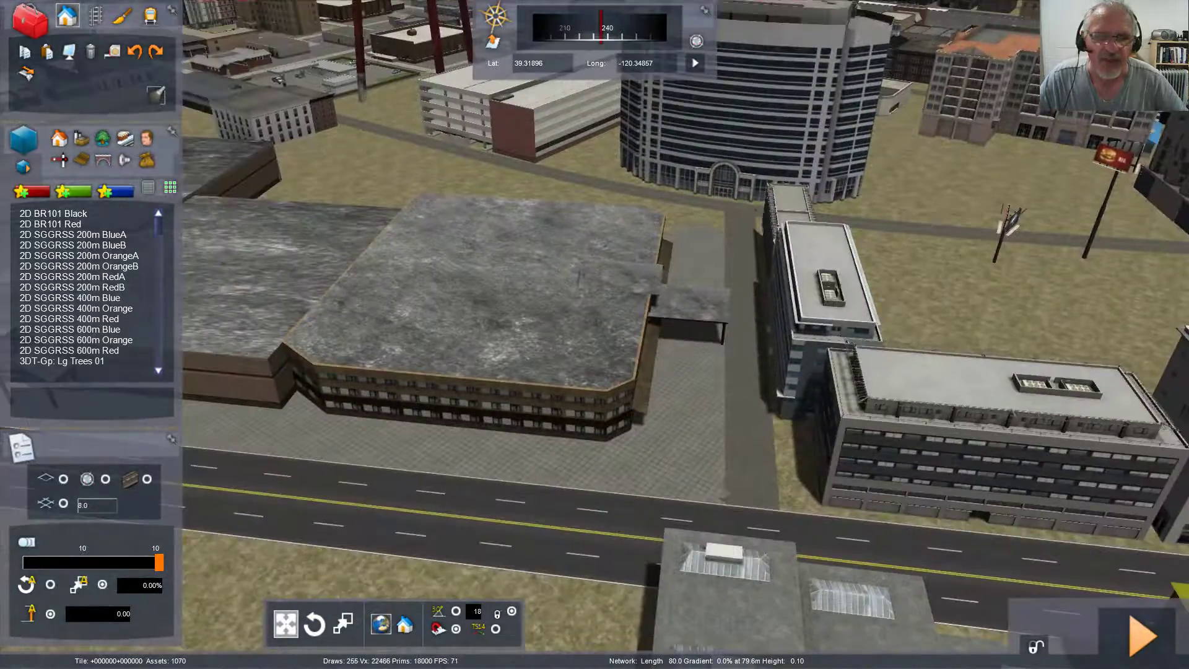
key("Right")
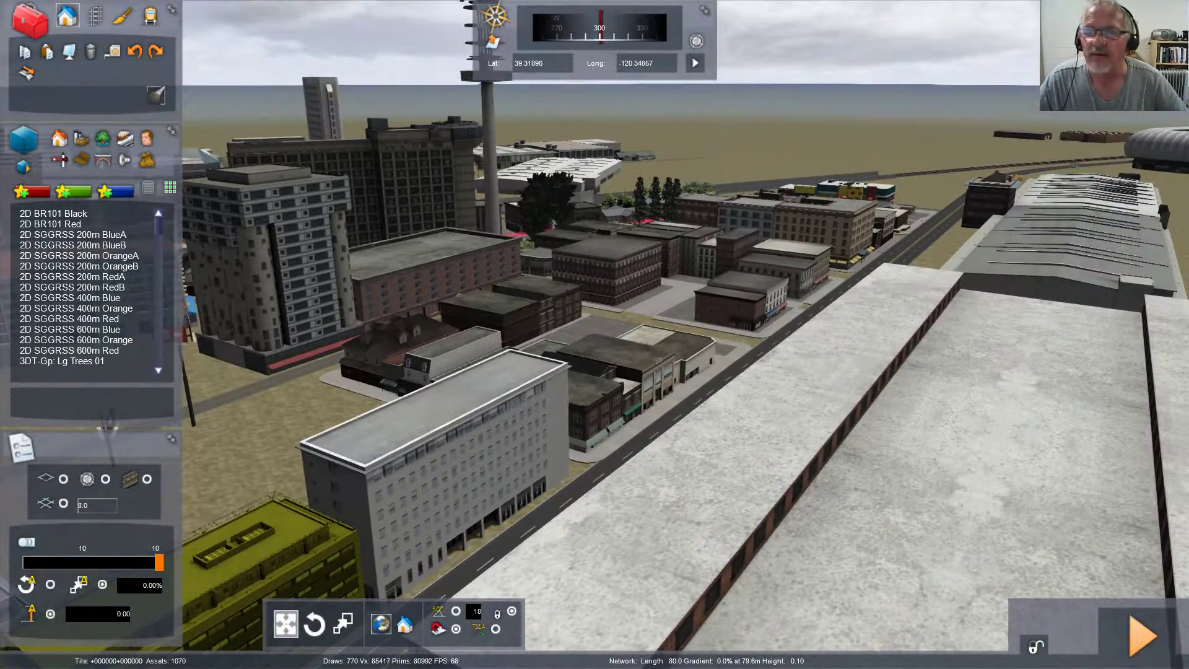
key("Left")
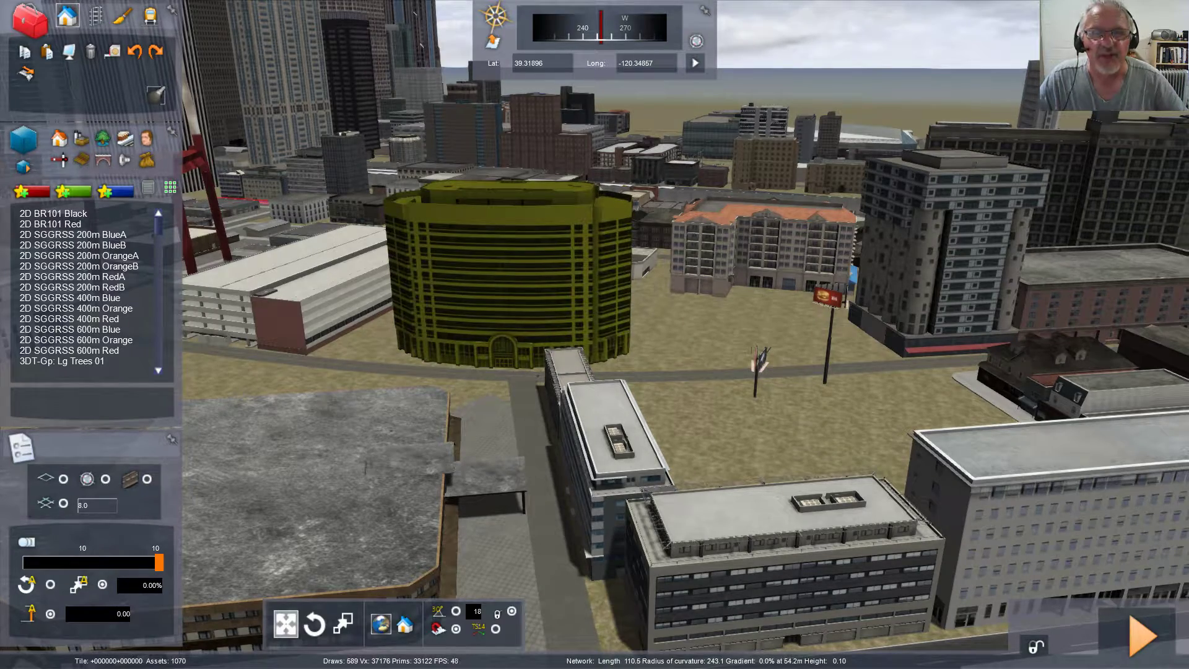
key("Left")
key("Down")
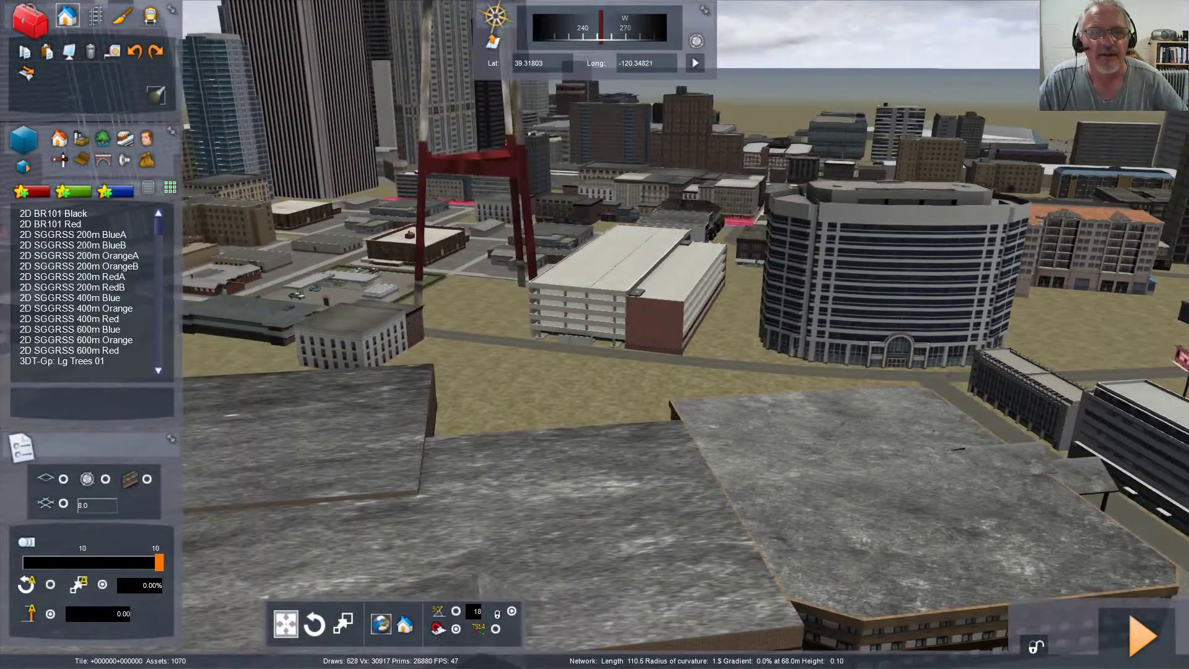
key("Up")
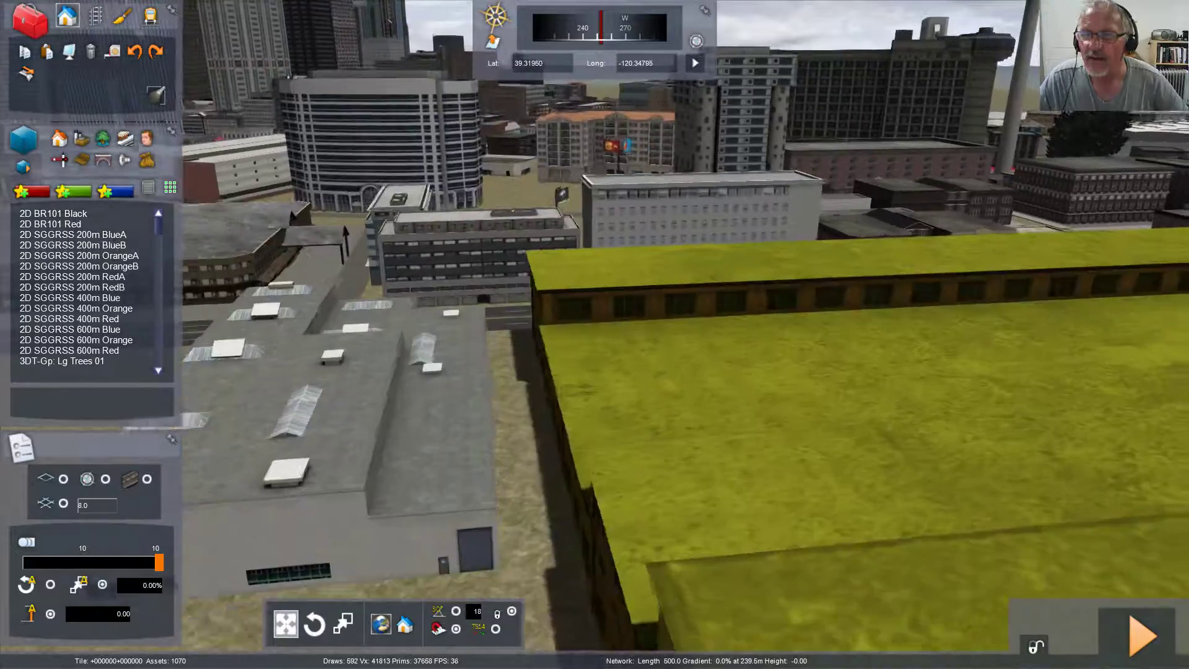
Step: Survey the warehouses along the city's outer edge and the blocks across the railway up to the large parking lot
key("Down")
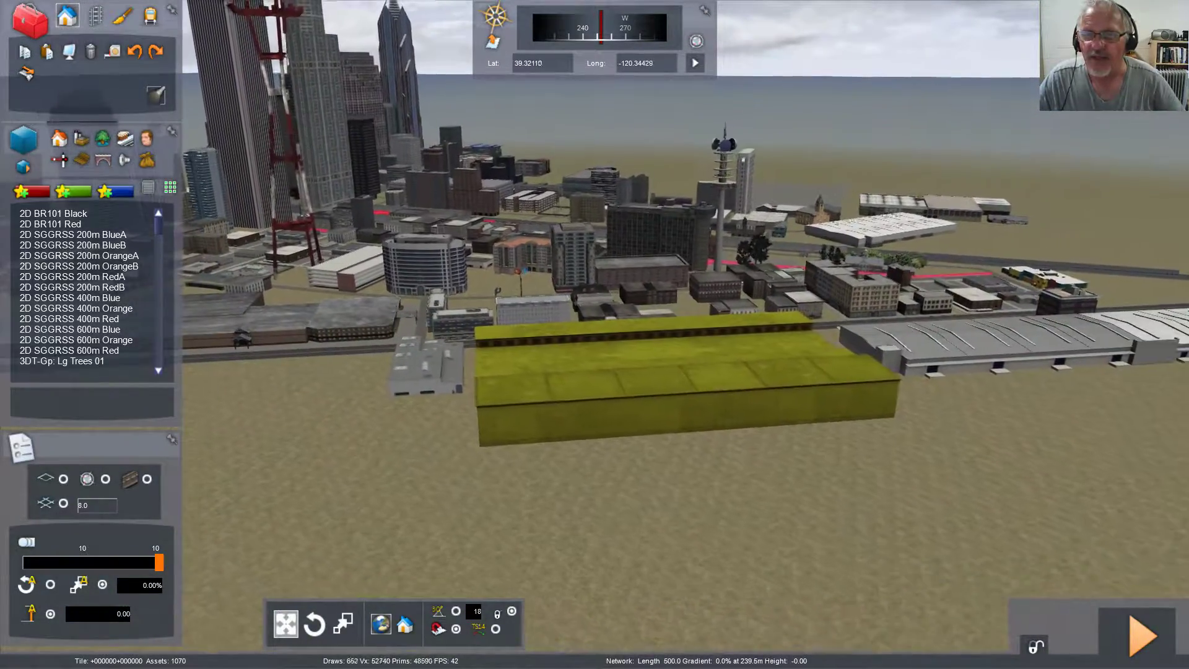
key("Right")
key("Up")
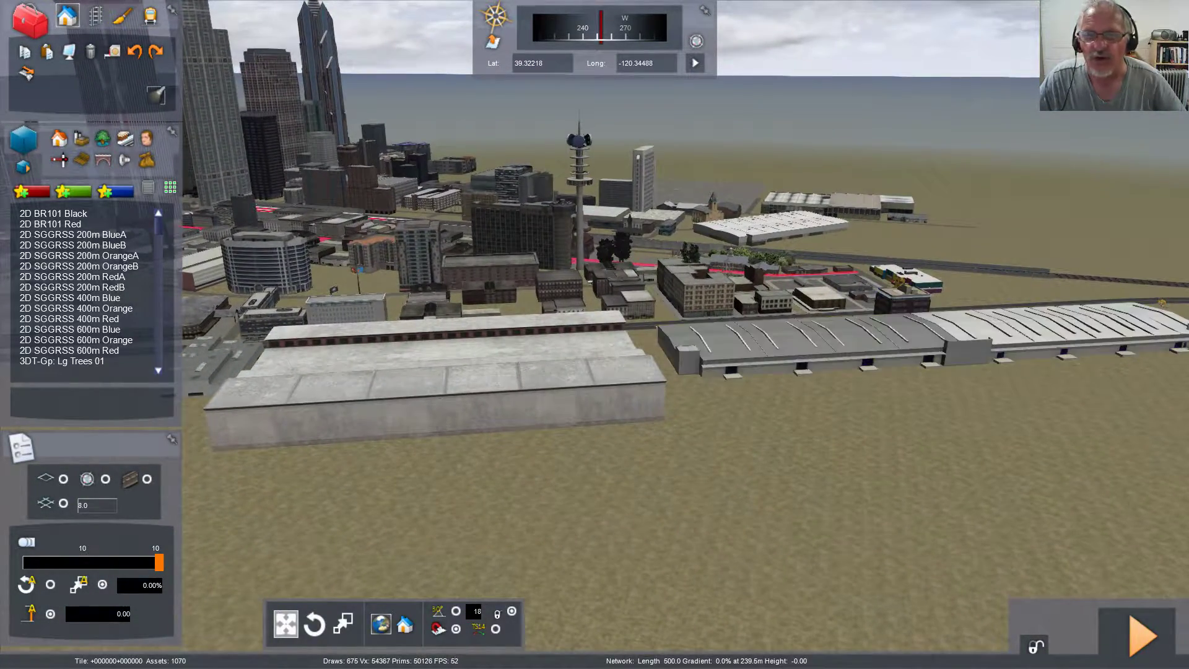
key("Right")
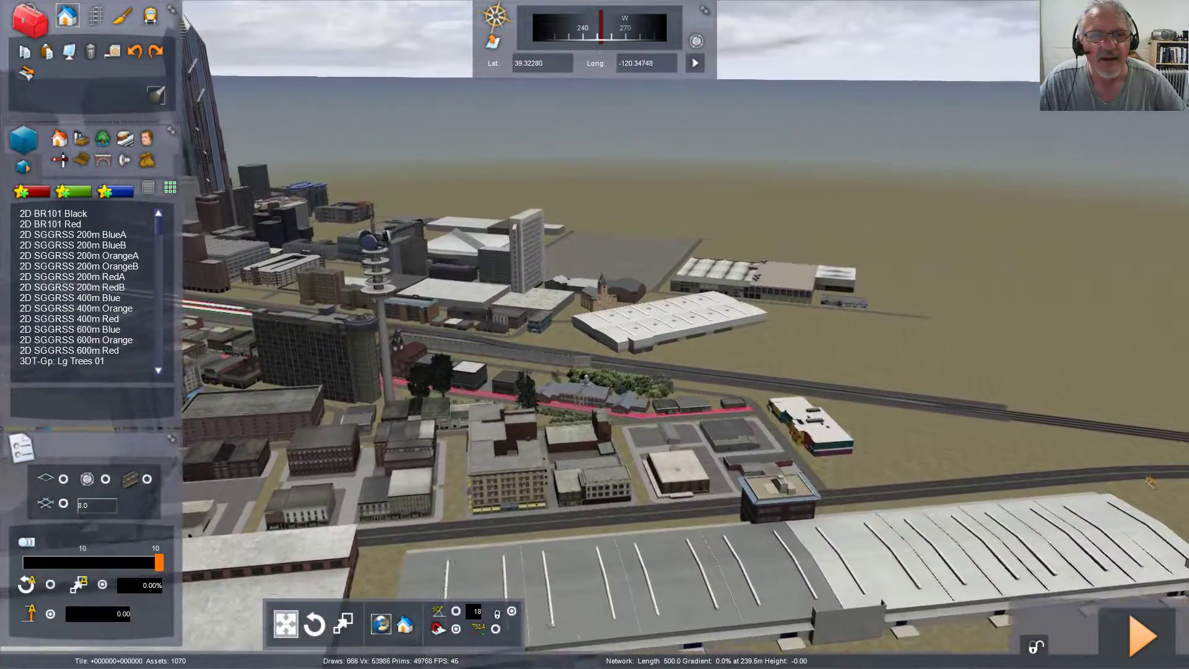
key("Up")
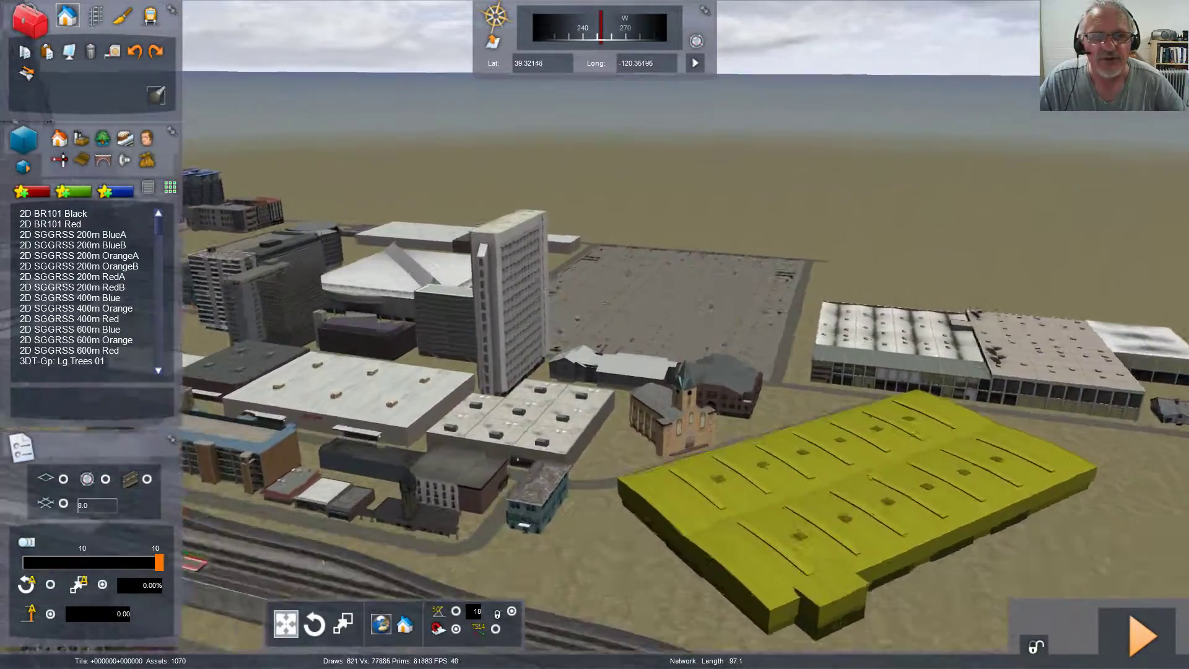
key("Up")
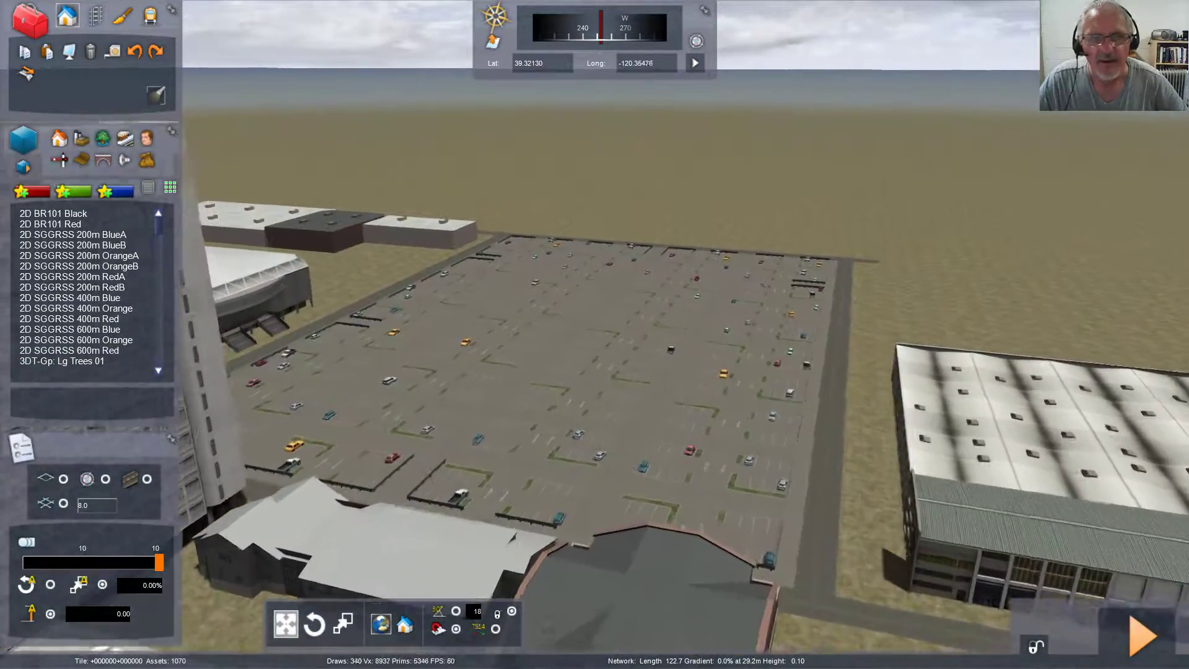
Step: Examine the buildings around the white-roofed arena, including the office block with the rounded end and the cluster of black towers
key("Up")
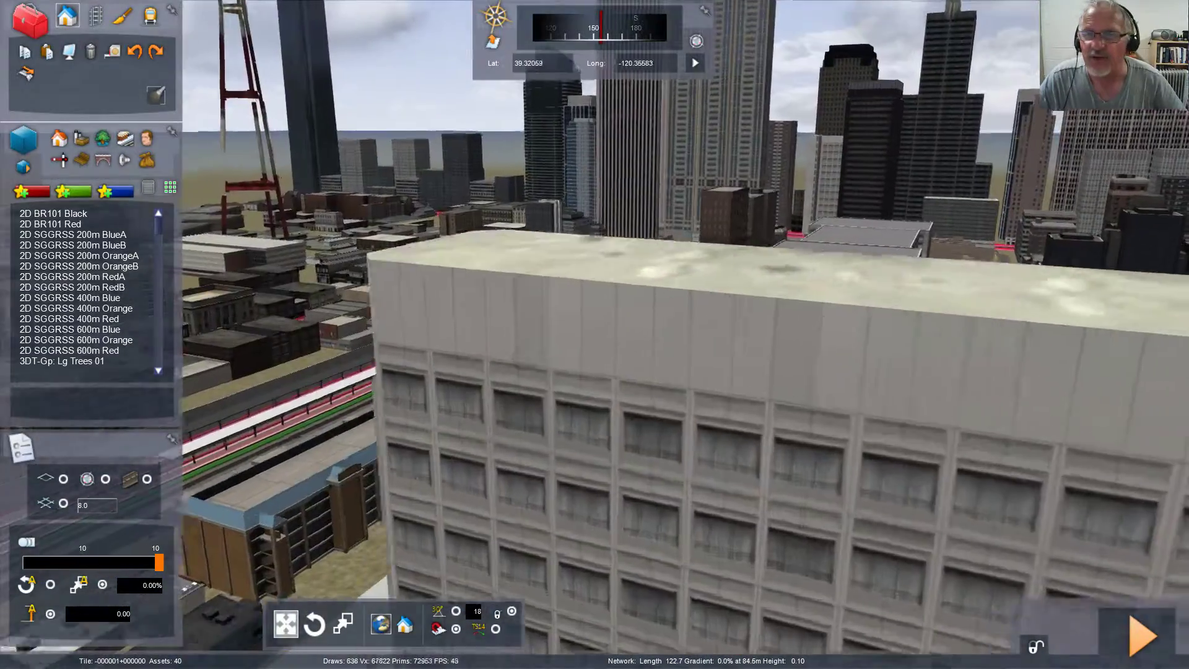
key("Up")
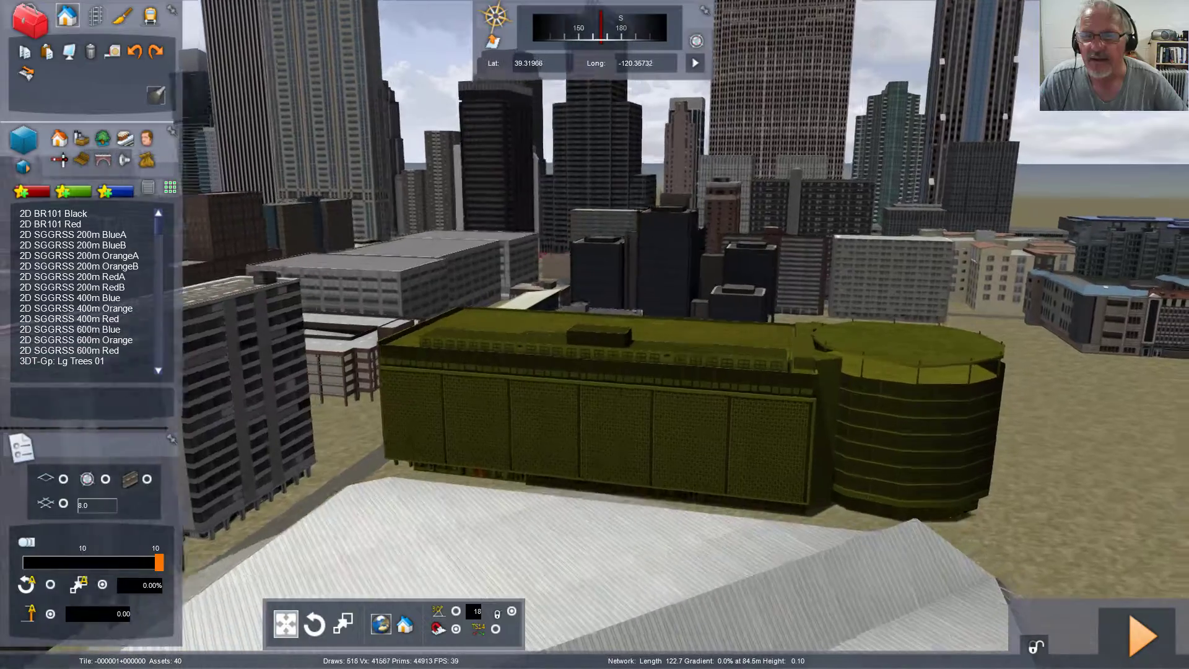
key("Left")
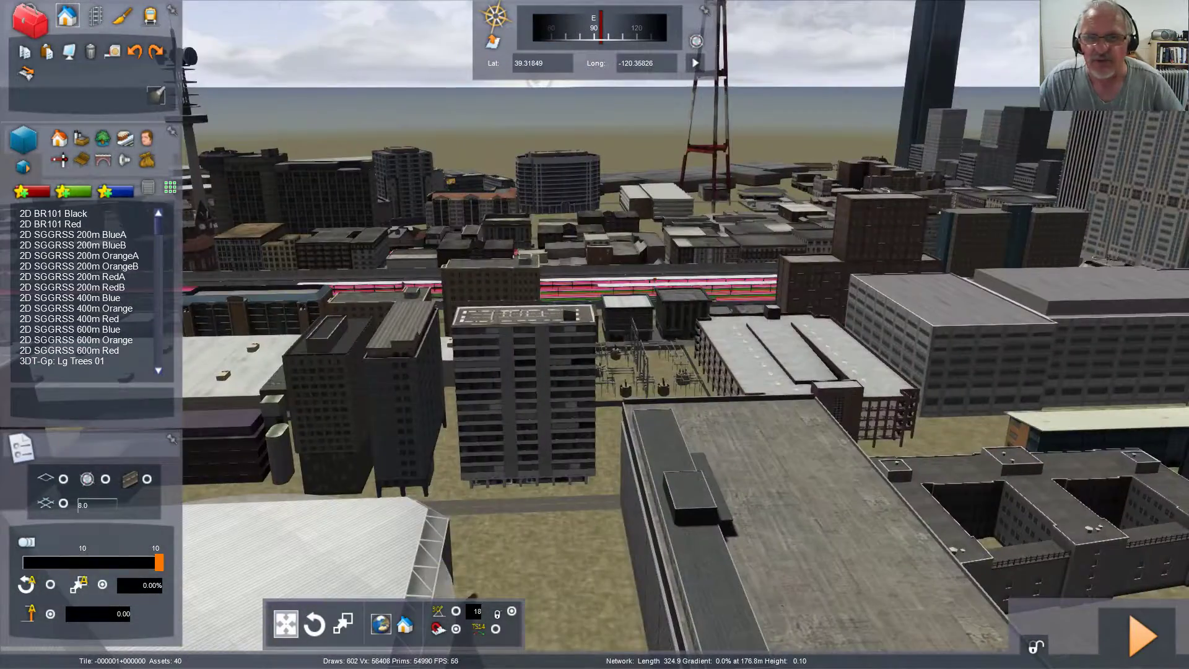
key("Down")
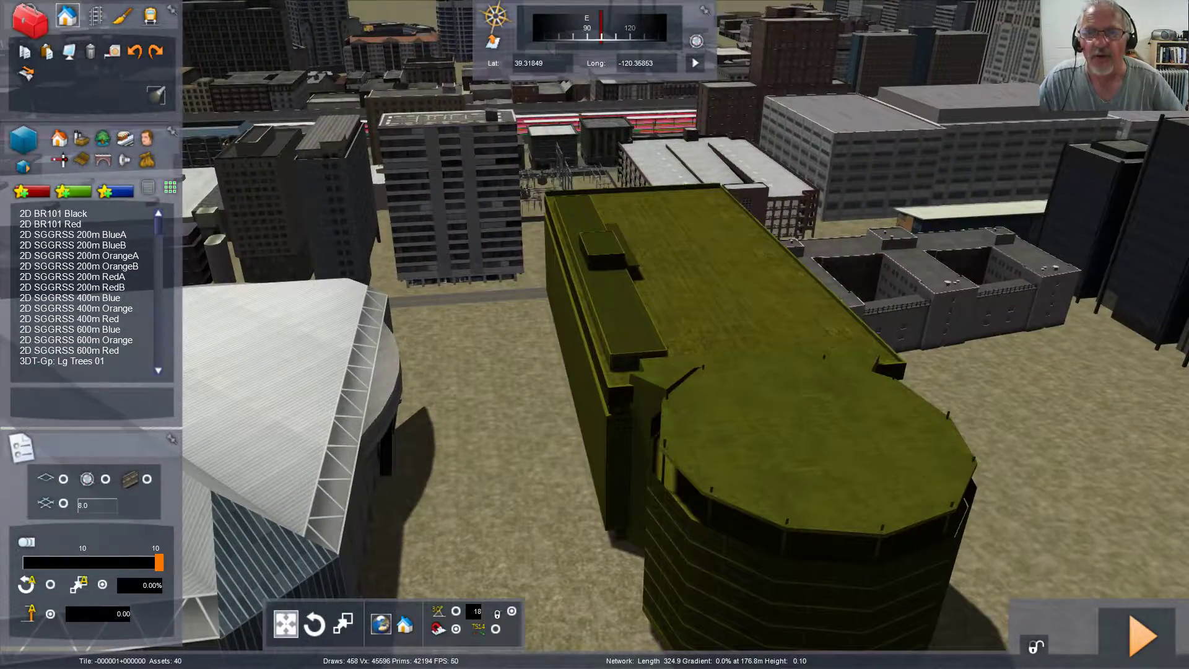
key("Up")
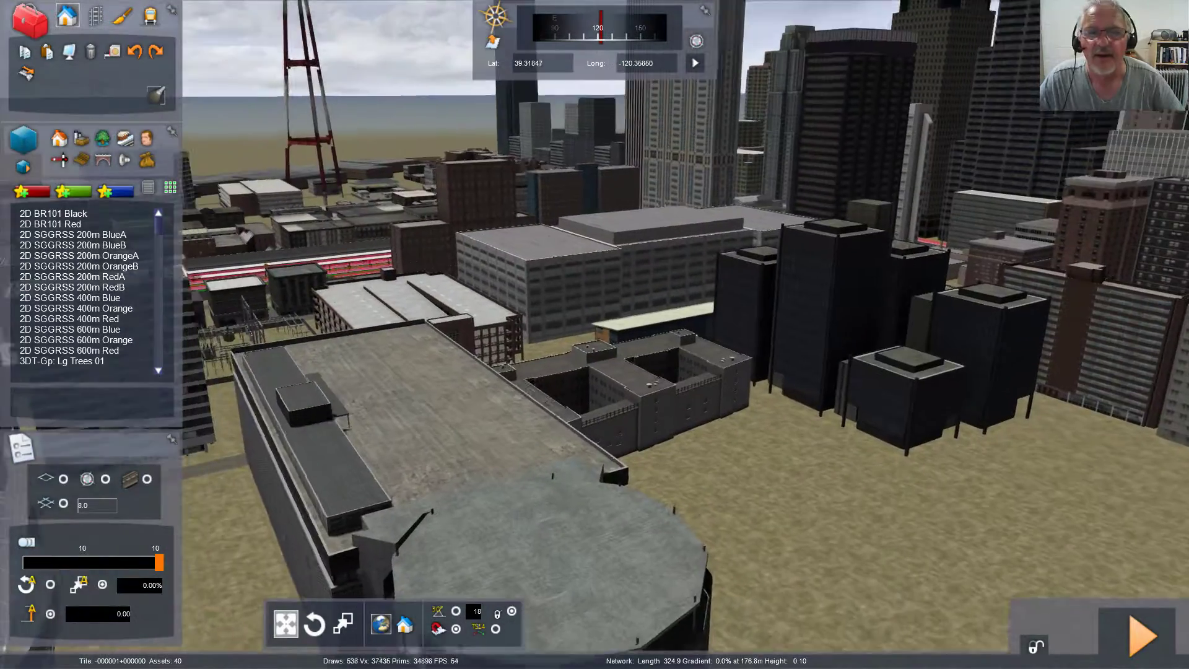
key("Up")
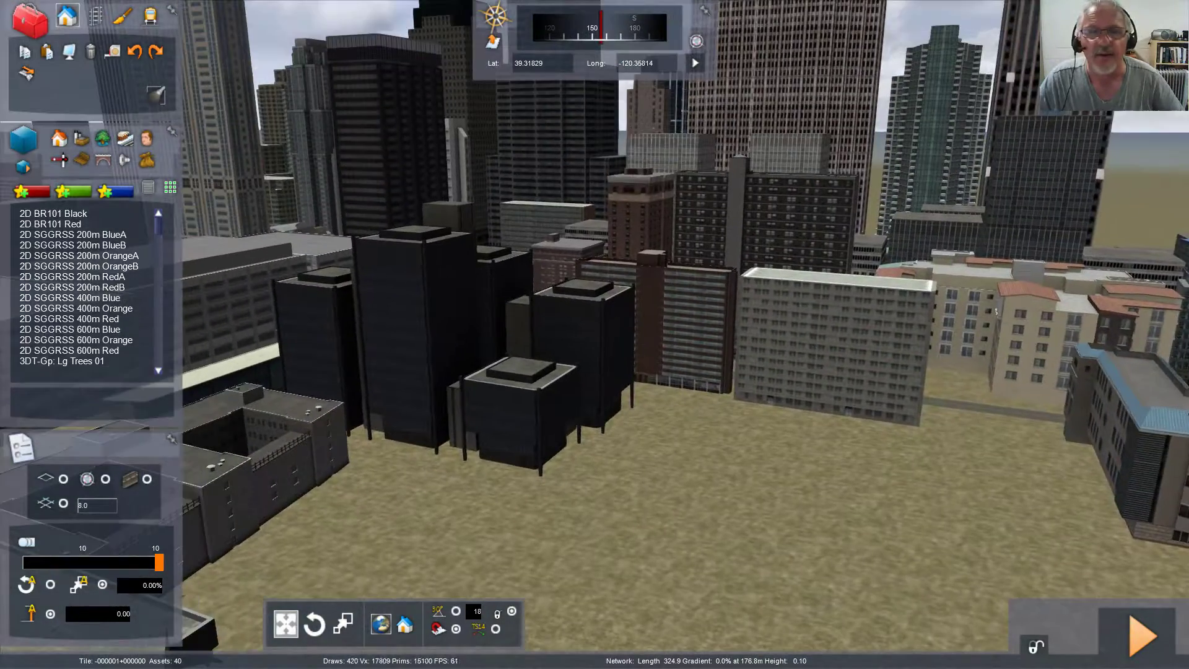
Step: Inspect the apartment blocks and open ground south of the arena, from the blue-roofed buildings back to the black towers
key("Right")
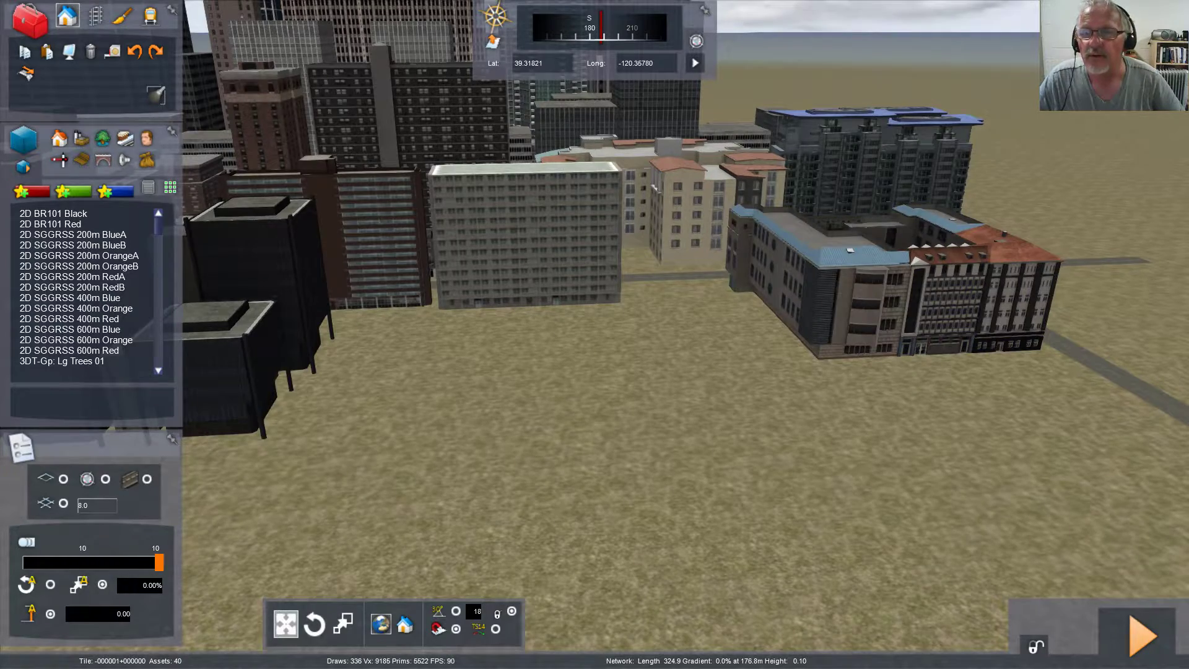
key("Up")
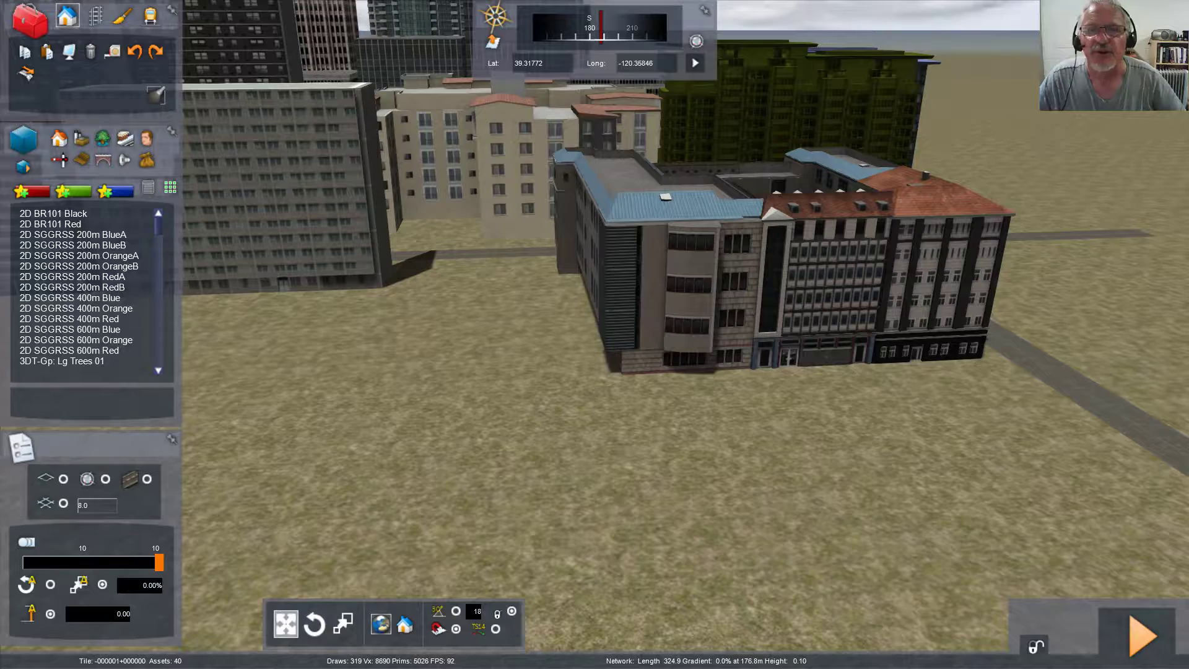
key("Page_Up")
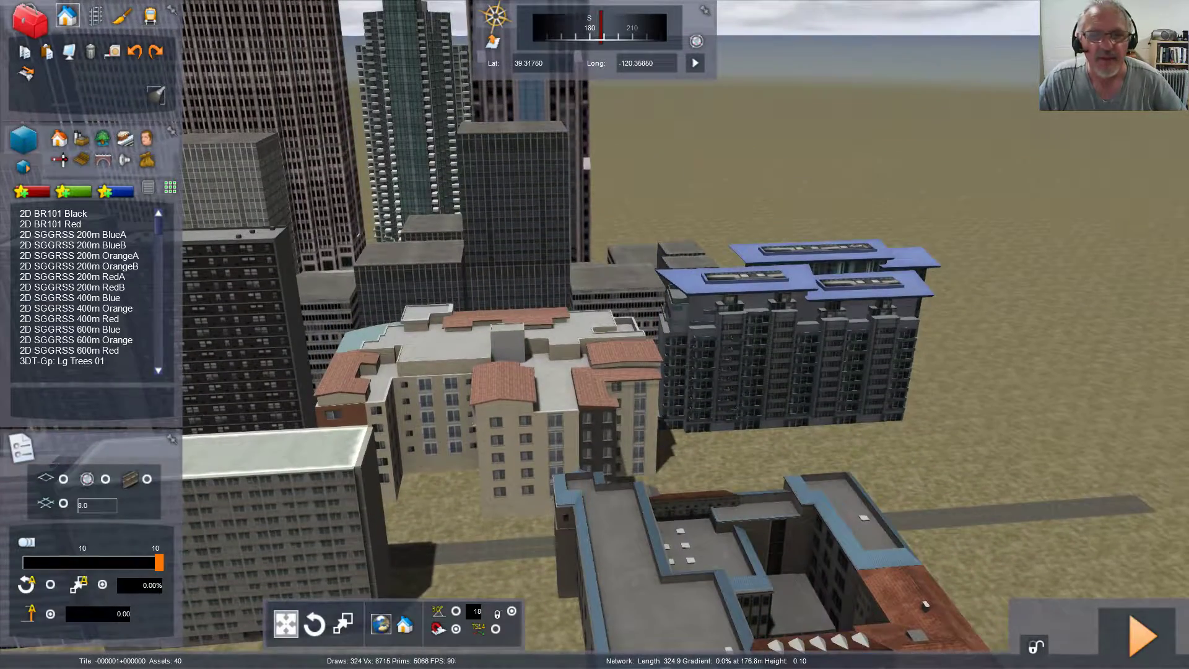
key("Left")
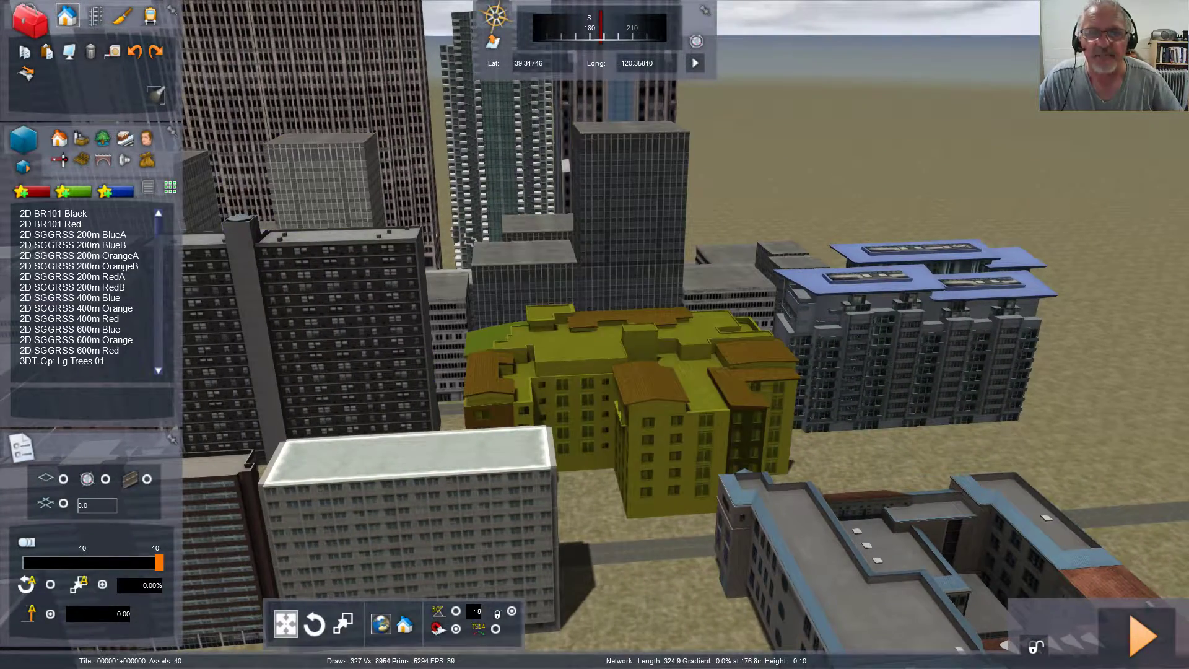
key("Left")
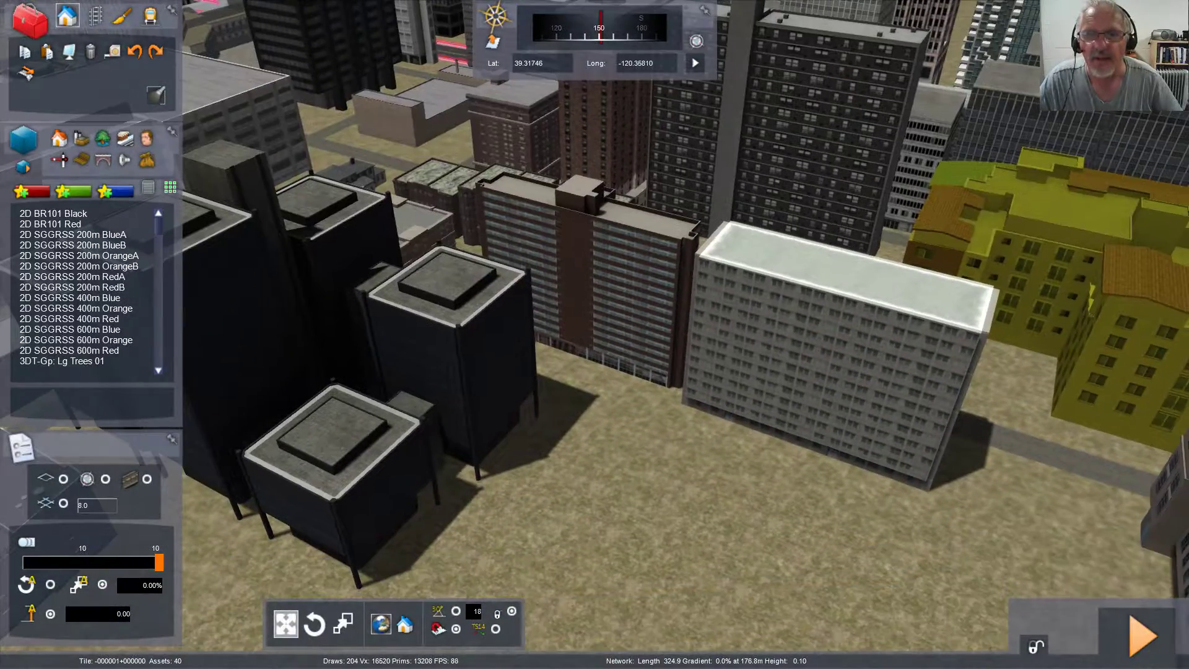
key("Up")
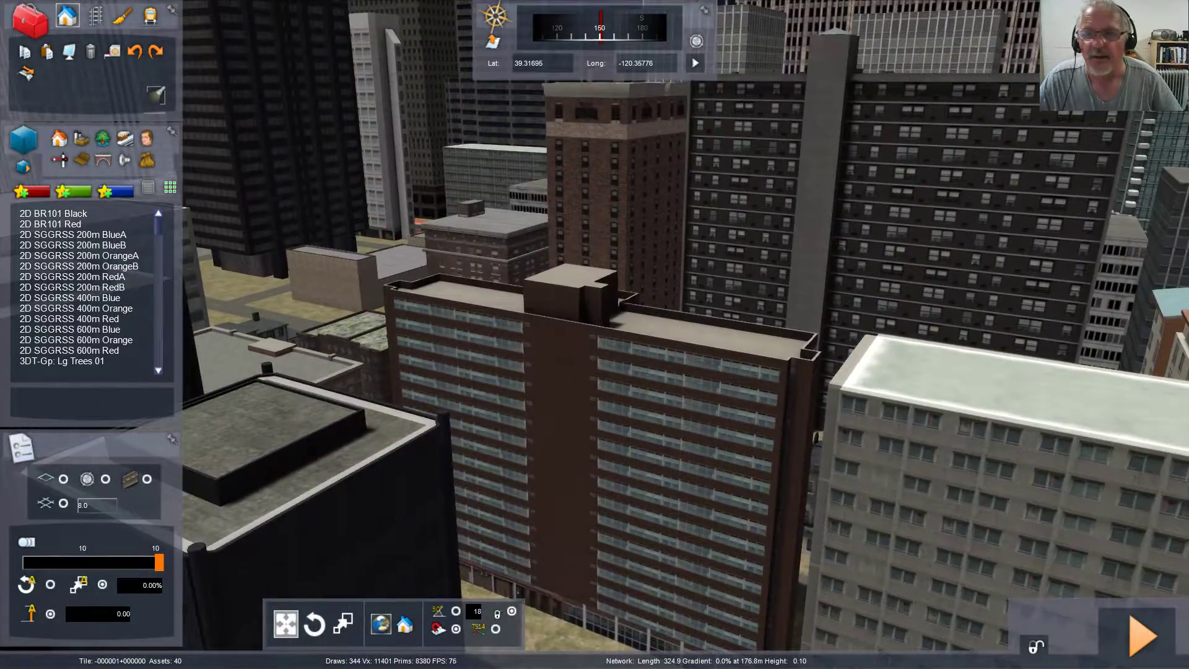
key("Left")
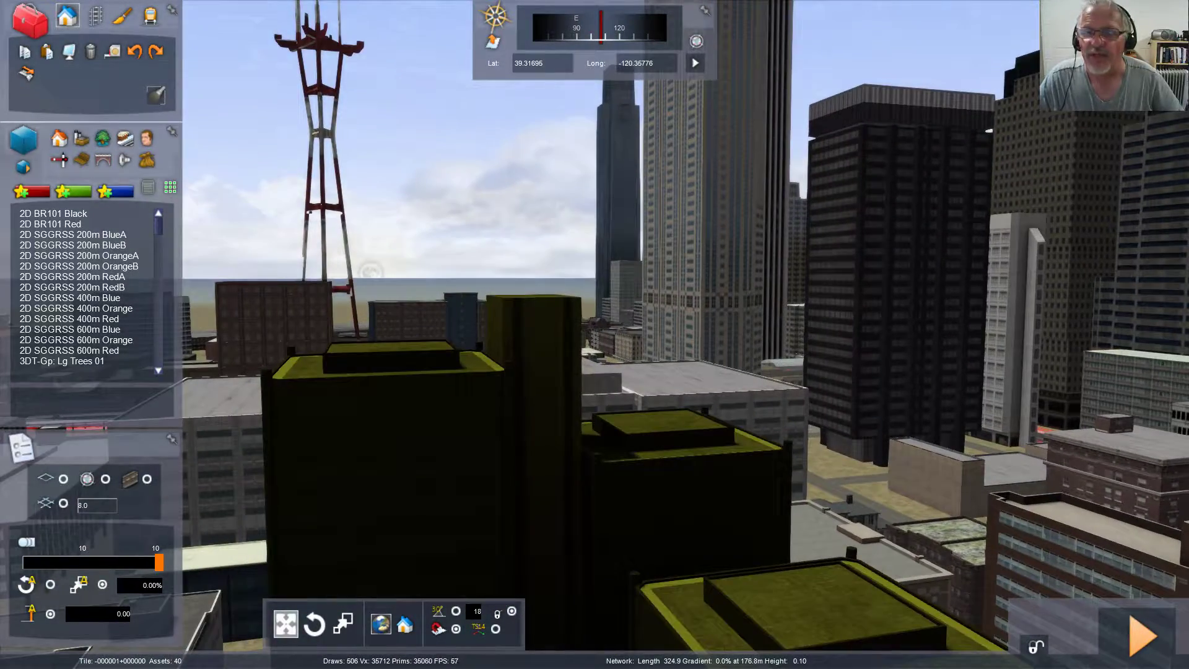
Step: Survey the downtown skyscrapers from the city's southern side, continuing around them to the red-and-white lattice tower
key("Right")
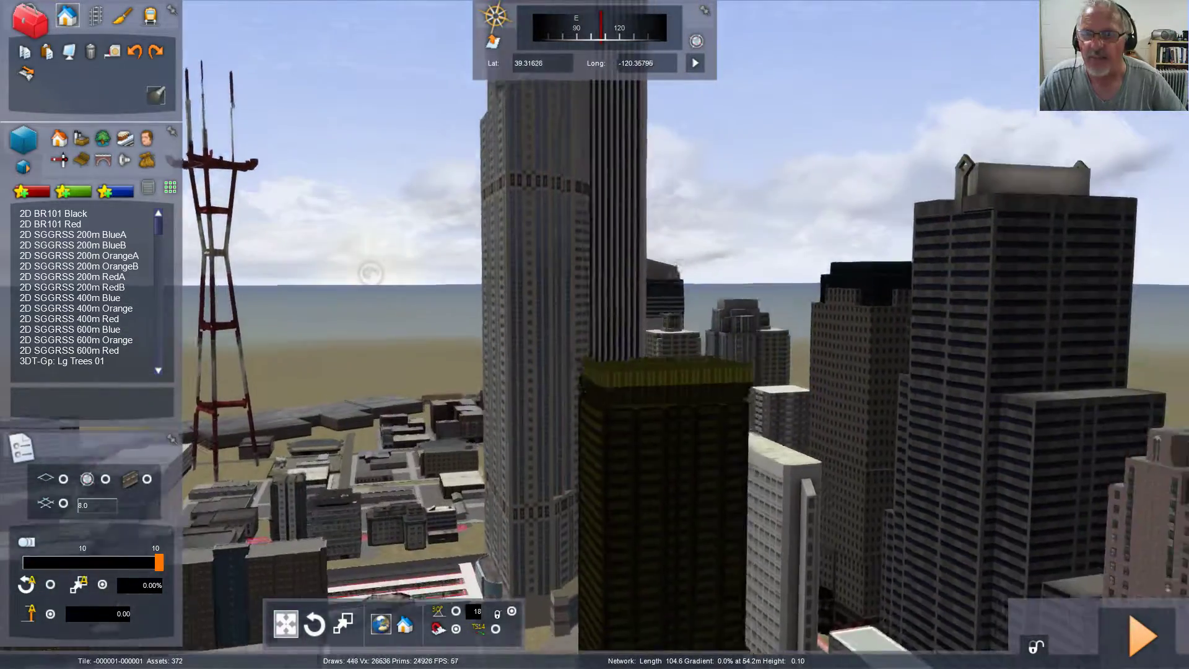
key("Right")
key("Down")
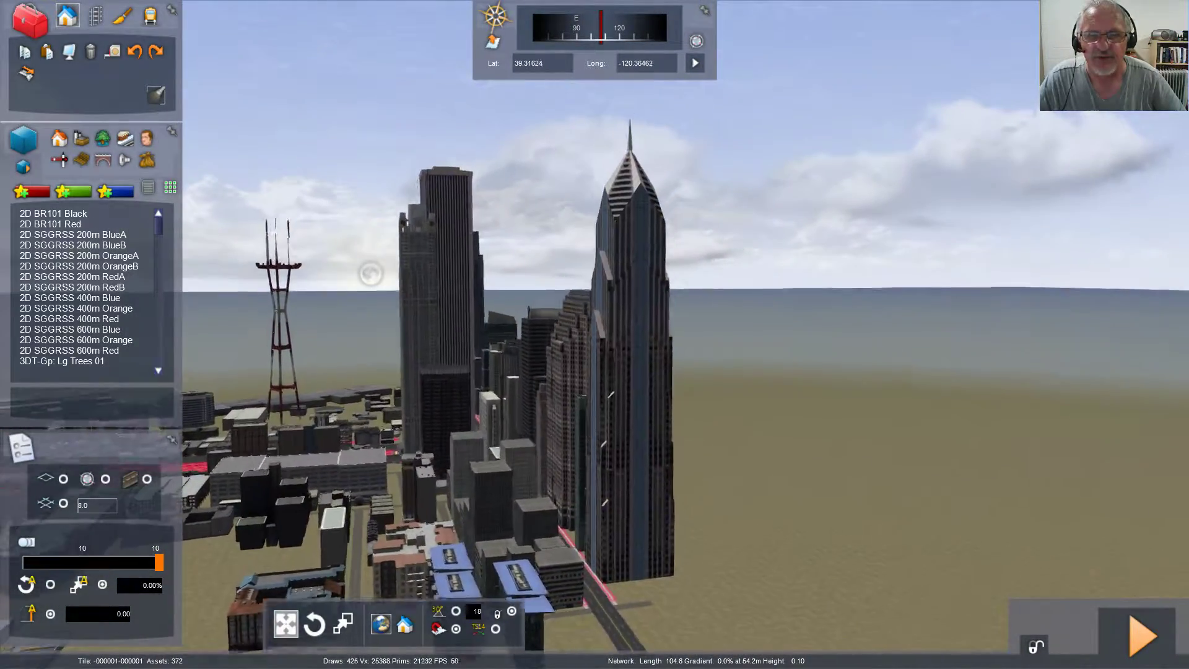
key("Up")
key("Right")
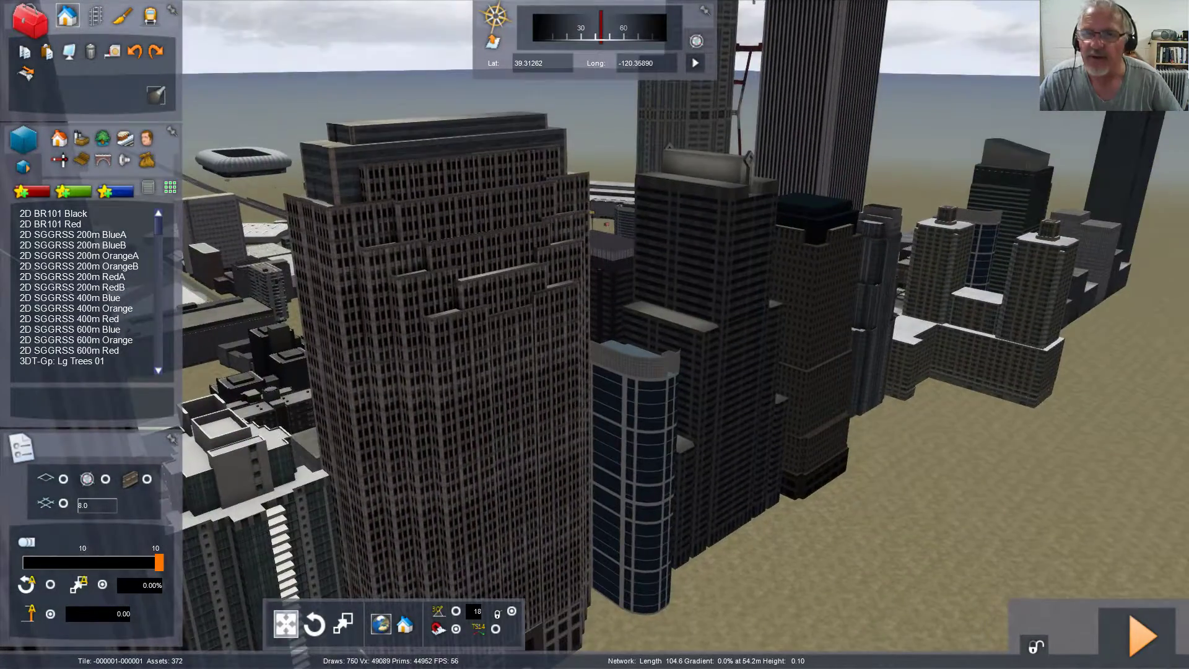
key("Right")
key("Up")
key("Right")
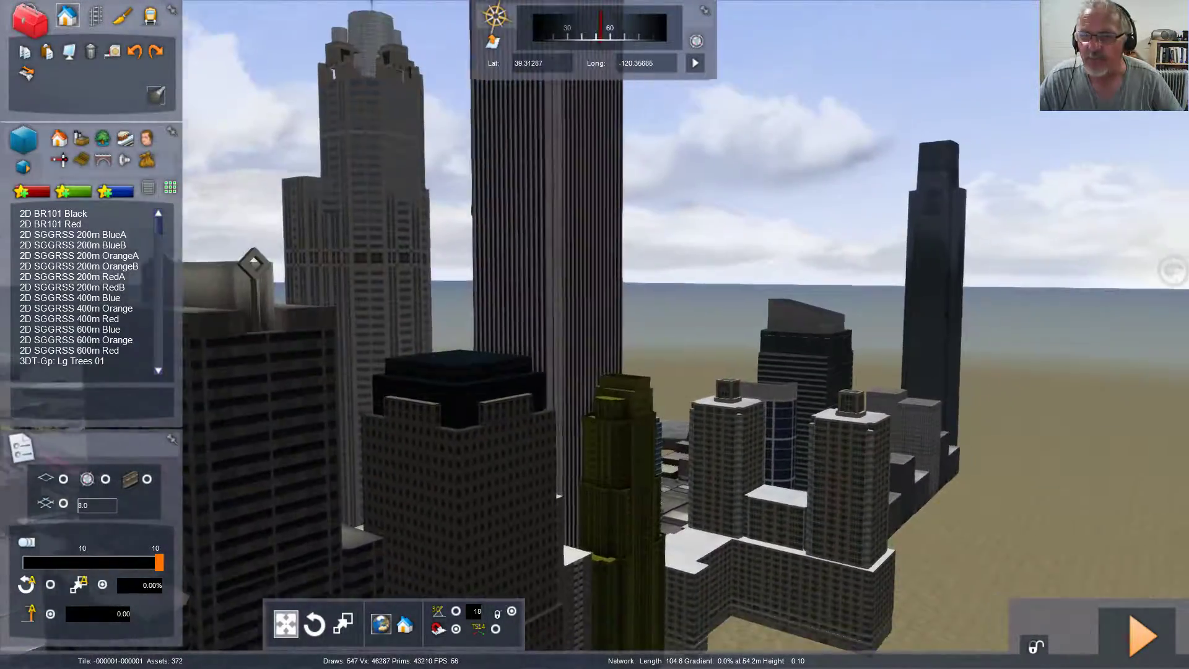
key("Right")
key("Up")
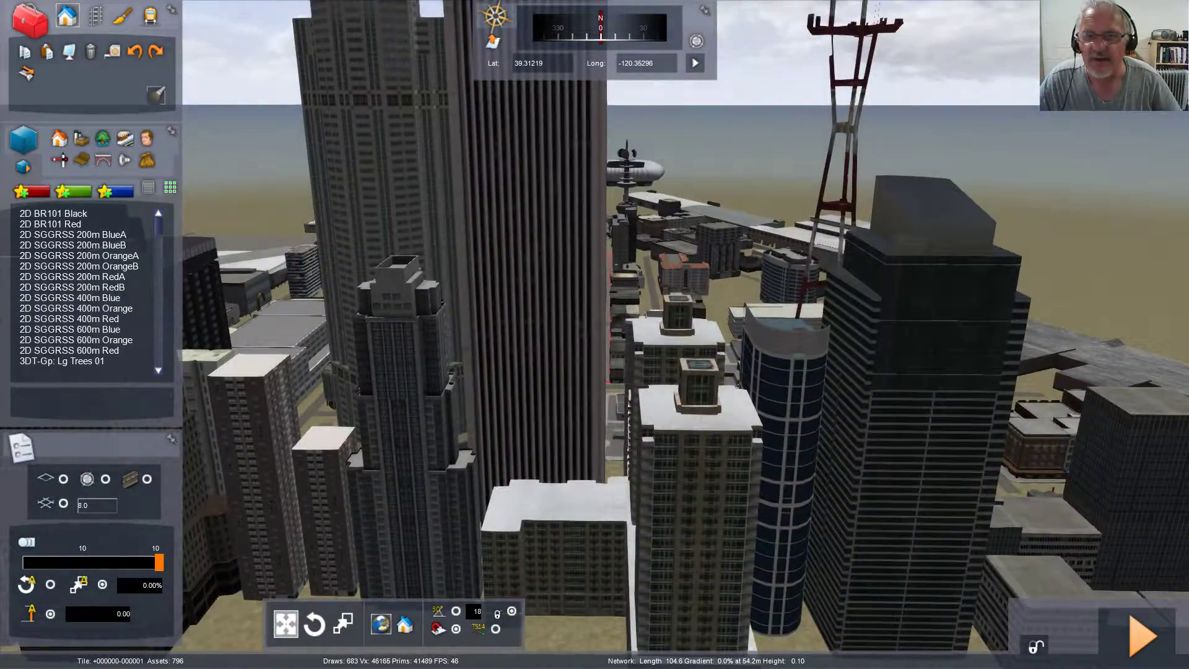
key("Right")
key("Right")
key("Up")
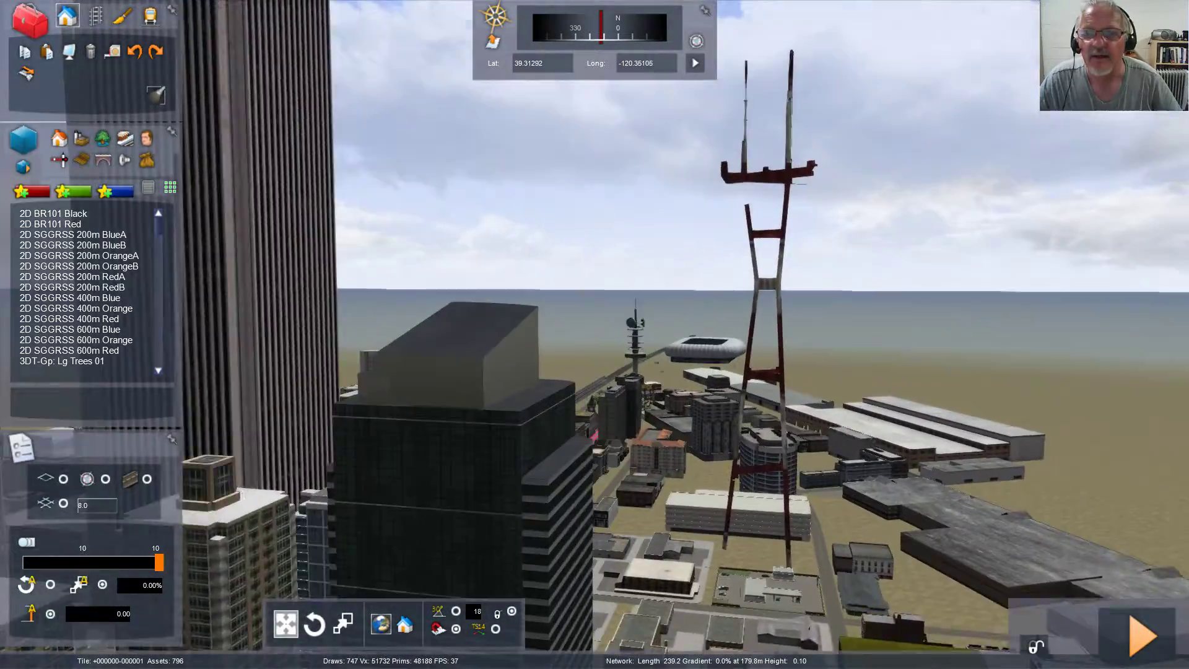
Step: Examine the red-and-white lattice tower and the low commercial lots and warehouses around its base
key("Left")
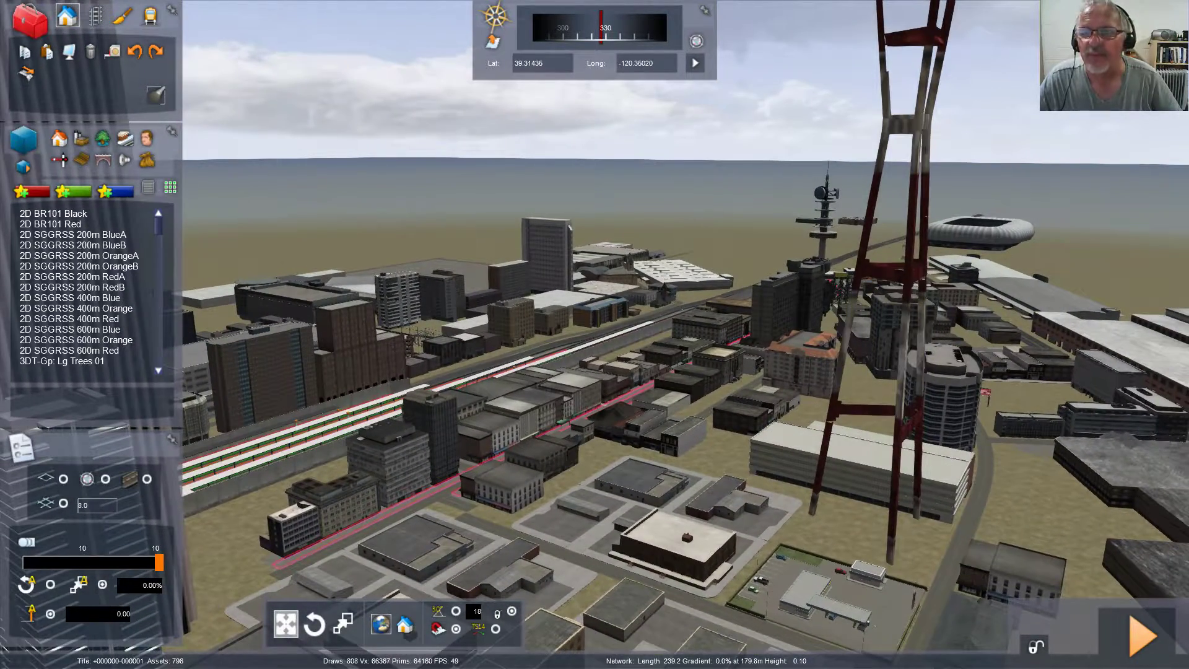
key("Up")
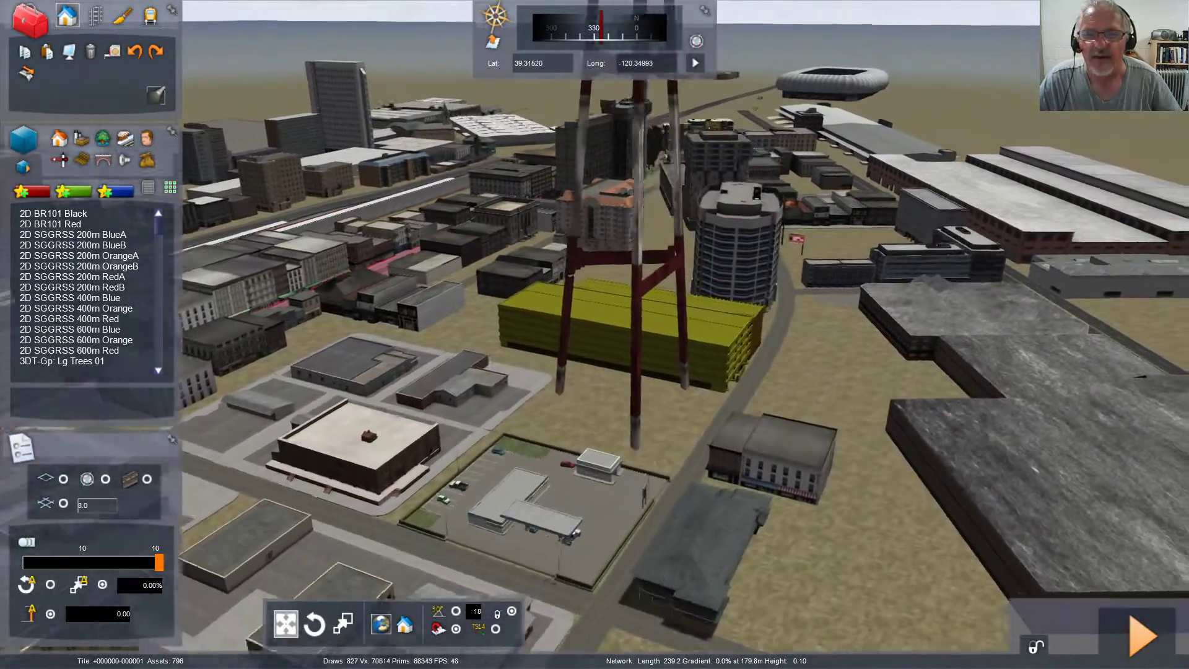
key("Up")
key("Left")
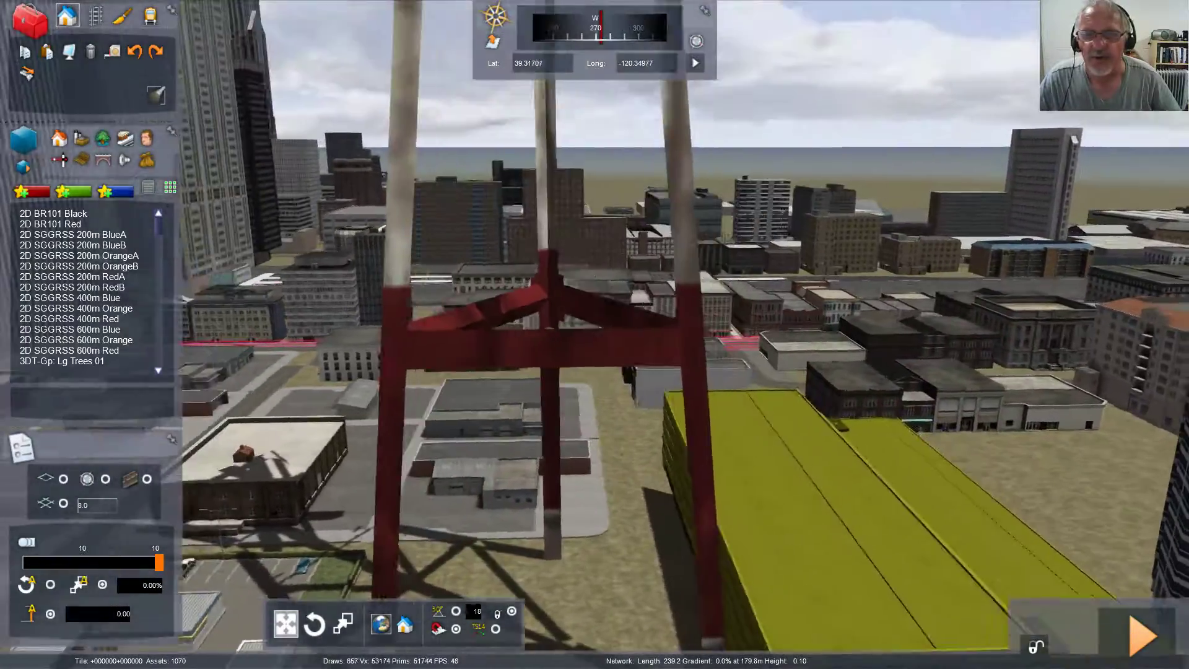
key("Left")
key("Up")
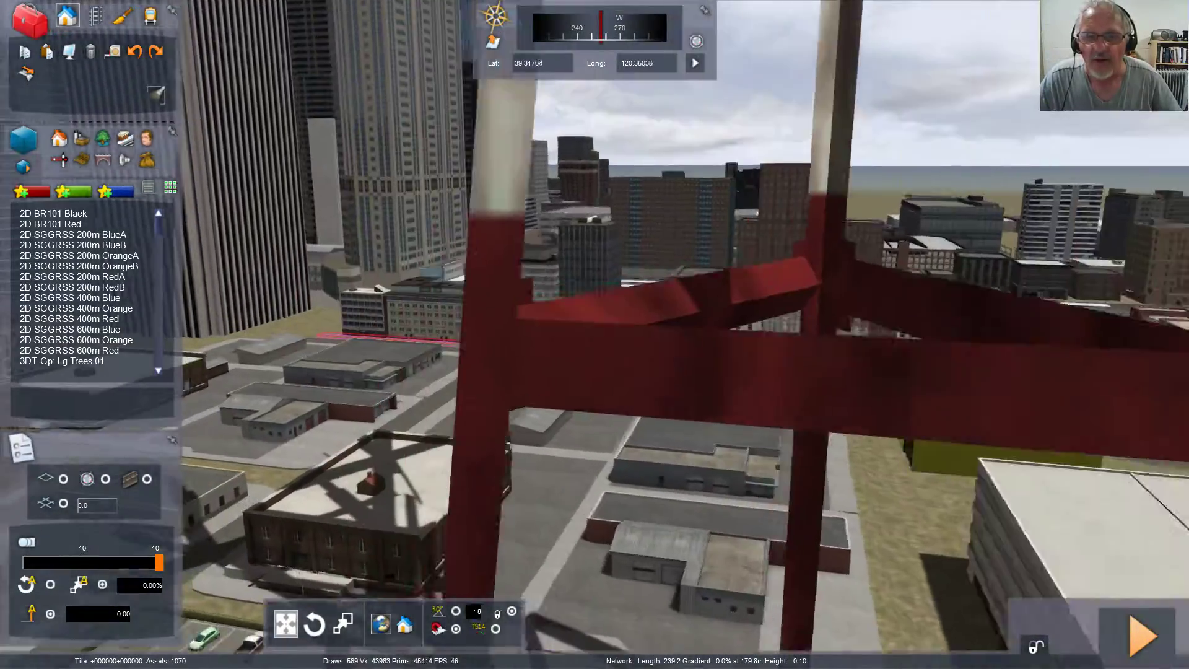
key("Right")
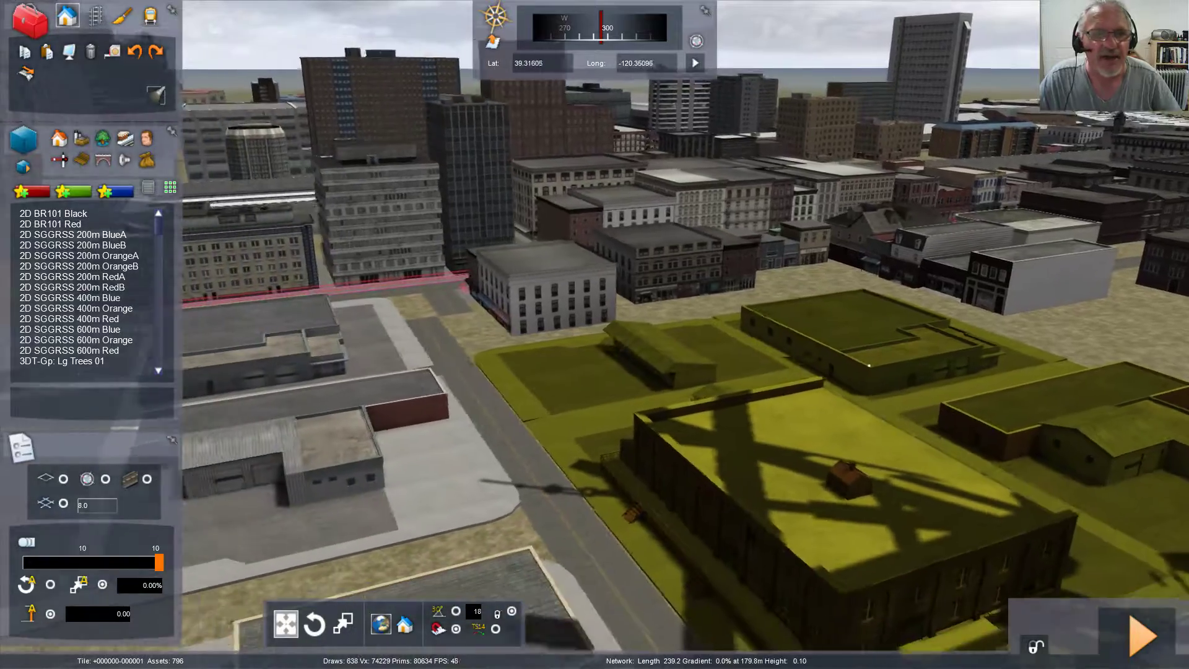
Step: Inspect the main street with its sidewalks and storefronts, looking north along it towards the station platforms and stadium
key("Up")
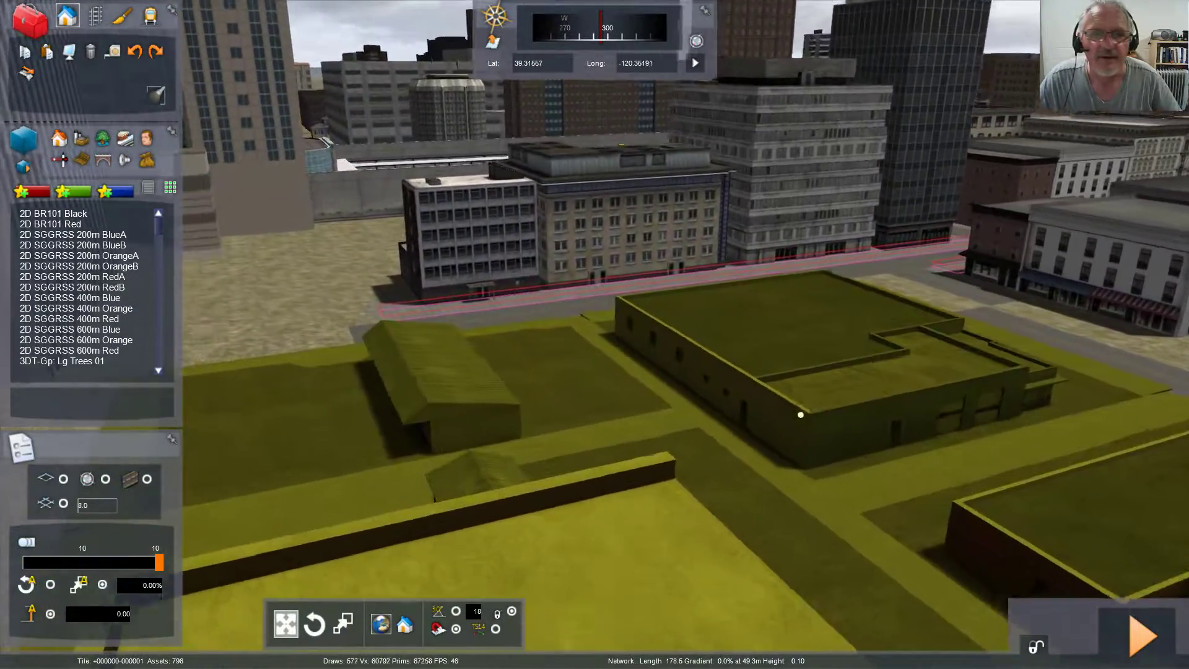
key("Right")
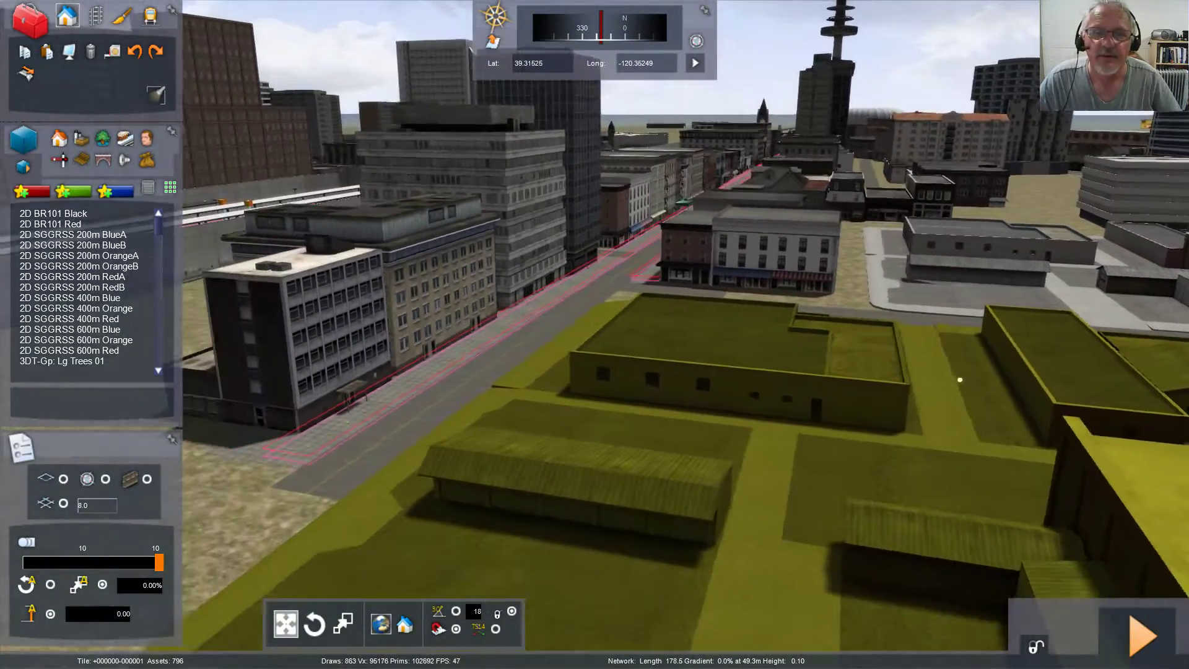
key("Up")
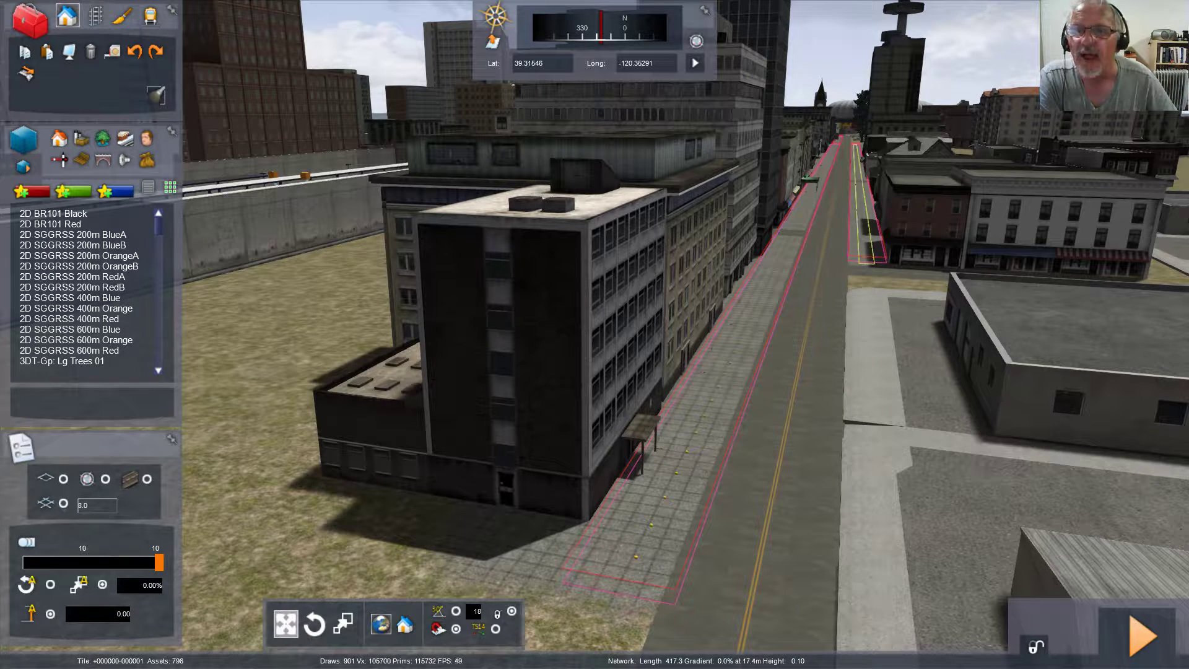
left_click_drag(898, 434, 898, 358)
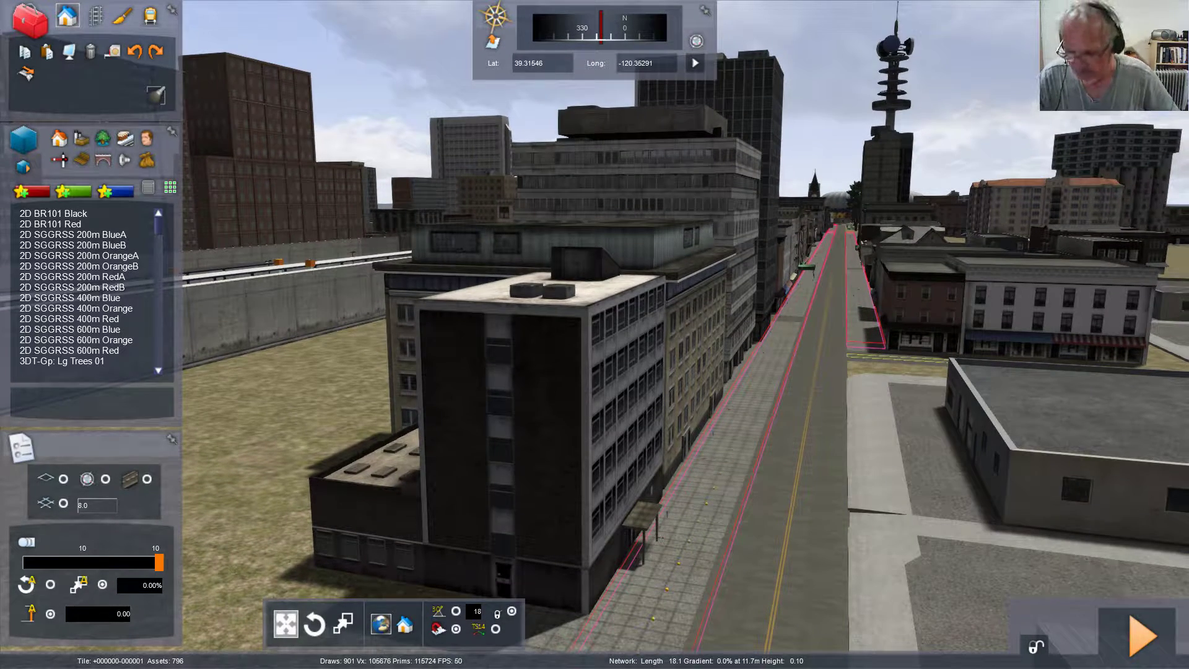
key("Up")
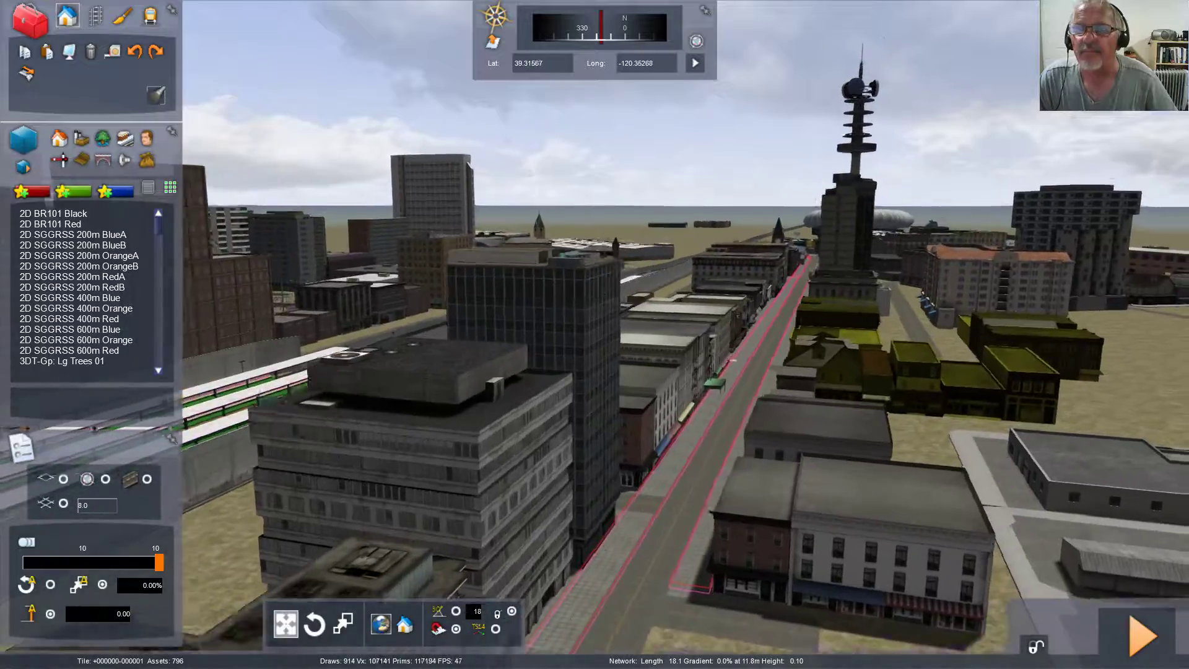
key("Page_Up")
key("Right")
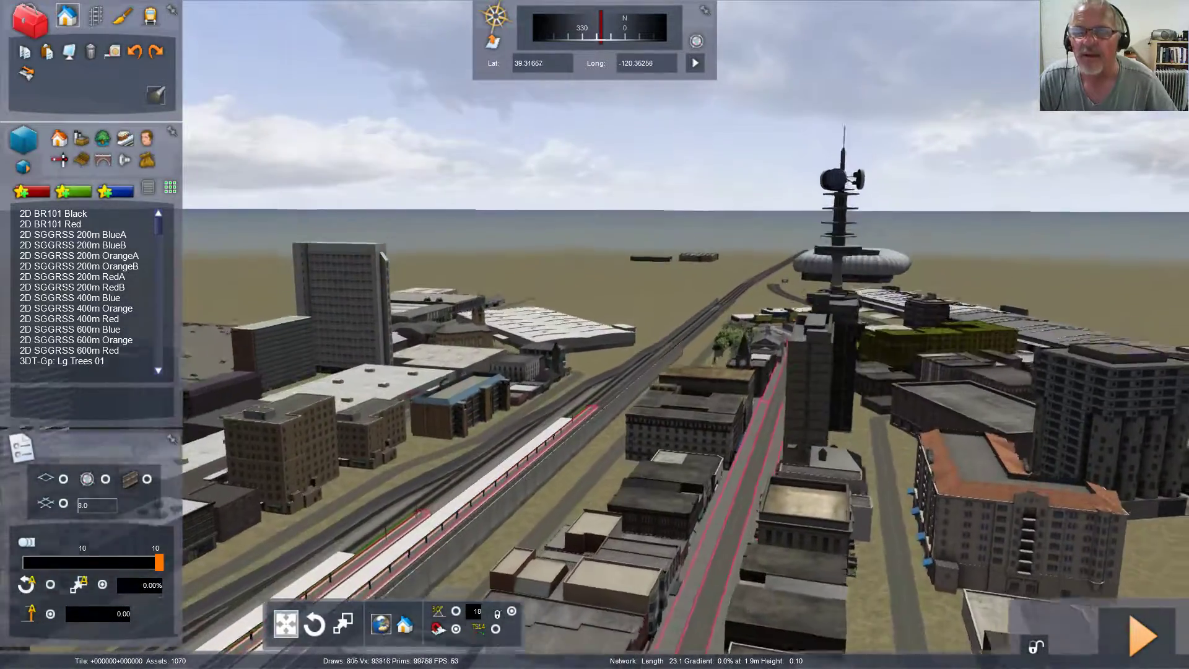
Step: Inspect the communications tower with its dish antennas and the dark high-rise block beside it
key("Right")
key("Up")
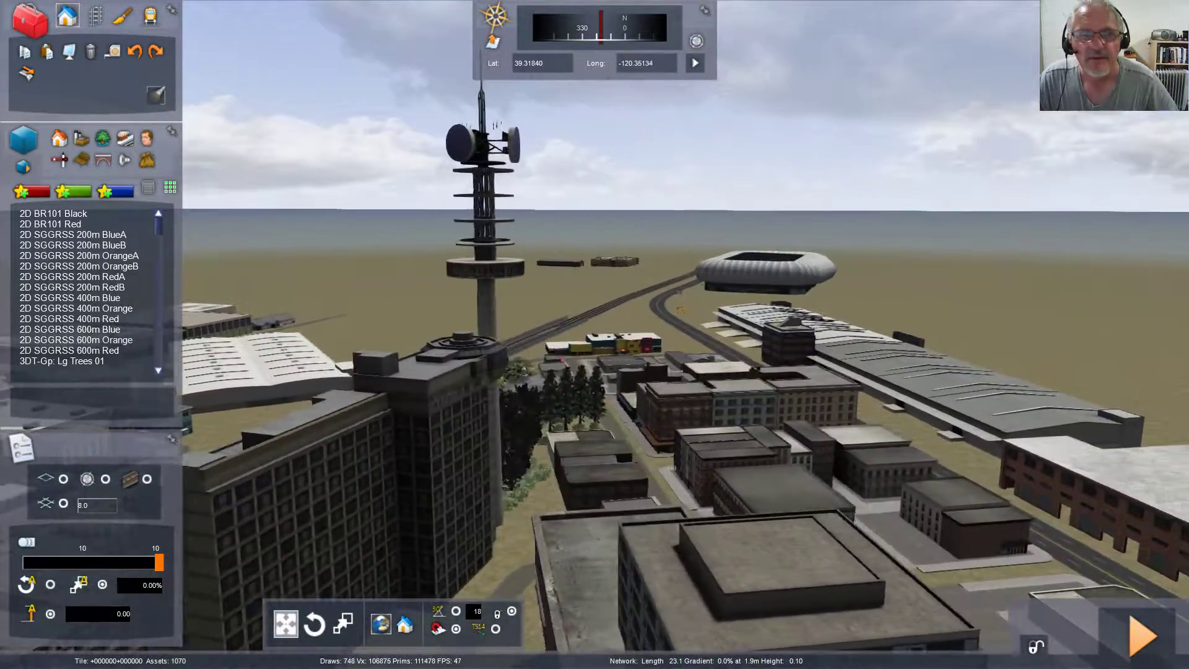
key("Right")
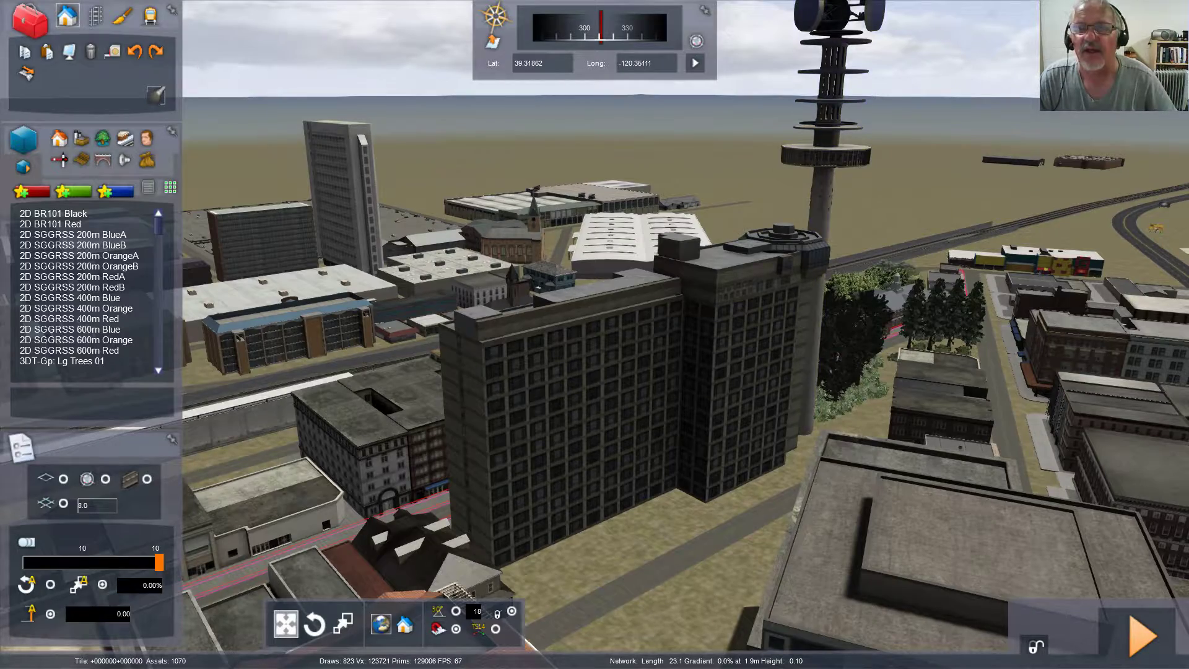
key("Up")
key("Left")
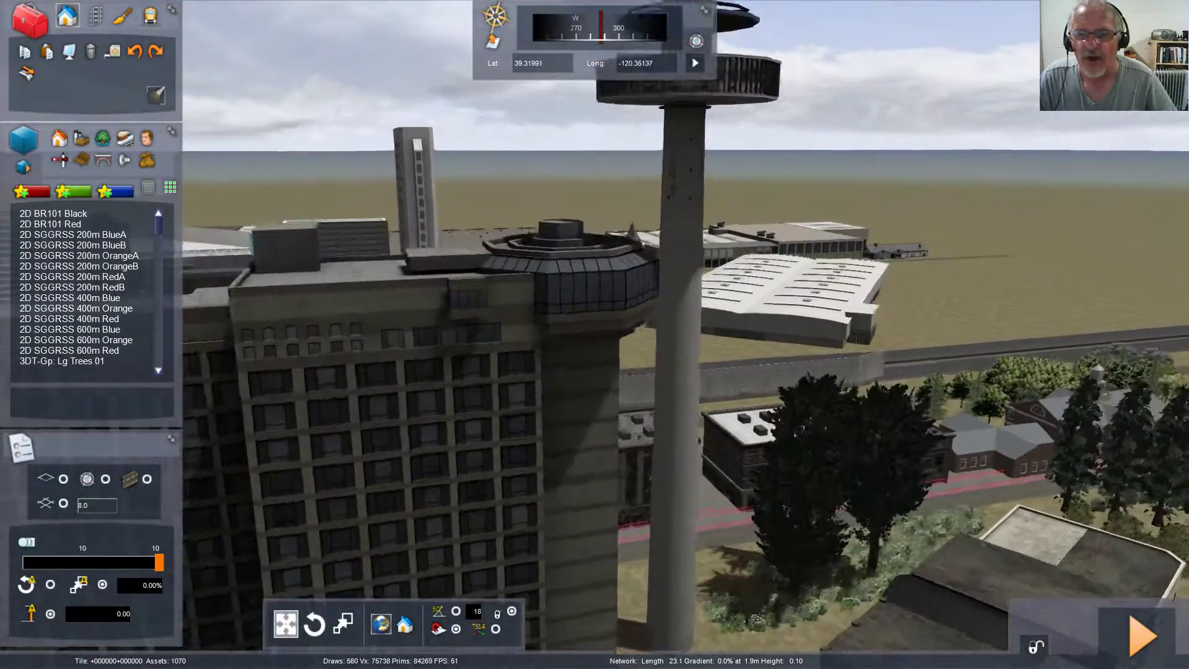
Step: Examine the district across the tracks, from the depot, church and white-roofed warehouses to the large car park and arena
key("Up")
key("Right")
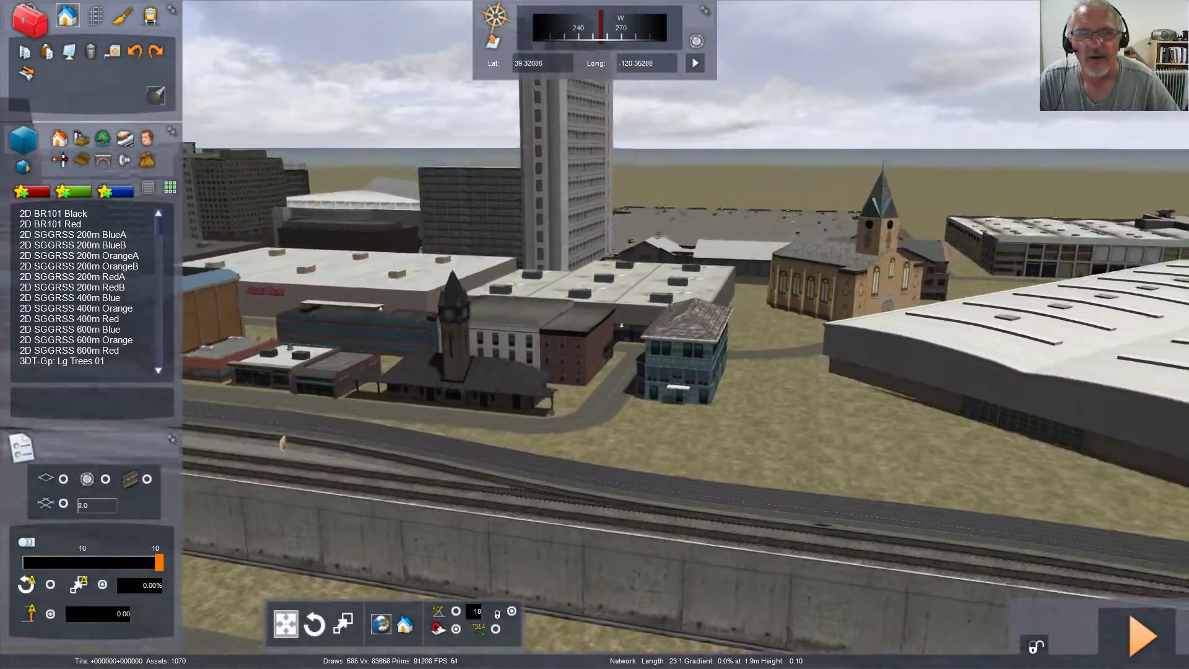
key("Up")
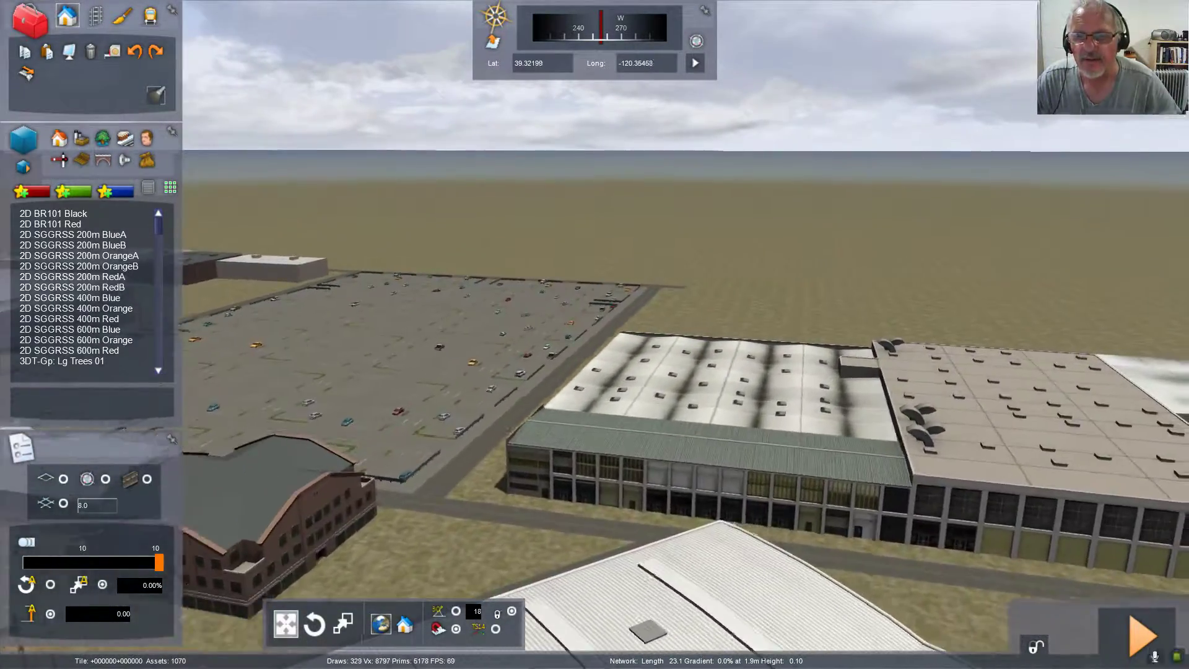
key("Left")
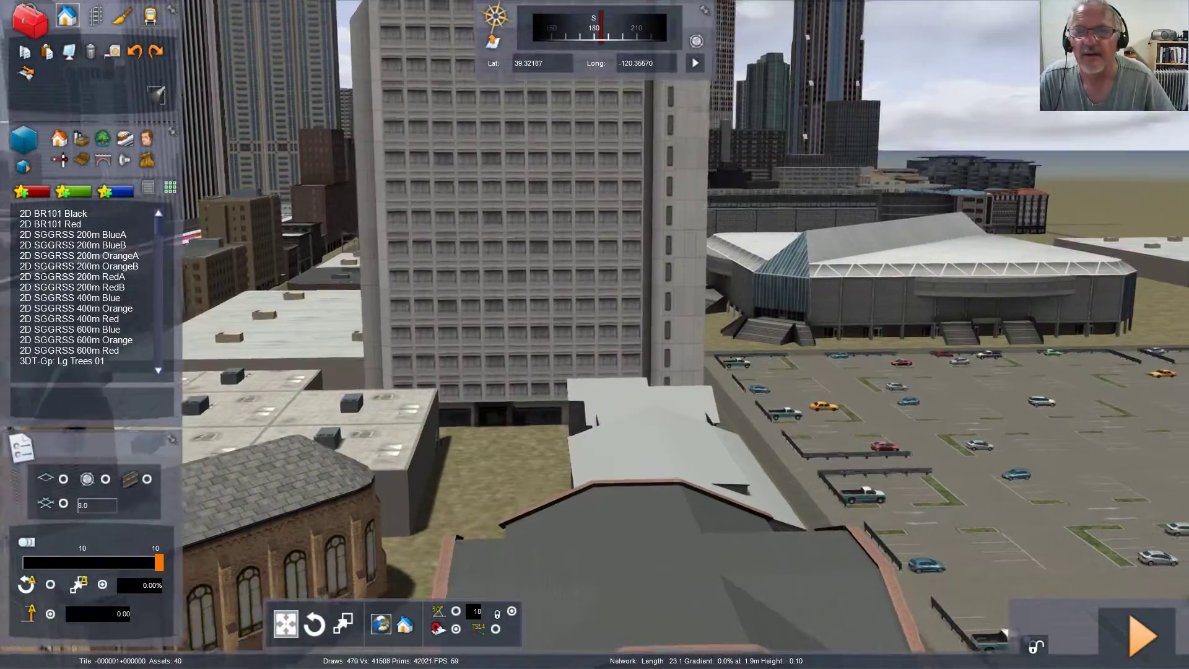
key("Up")
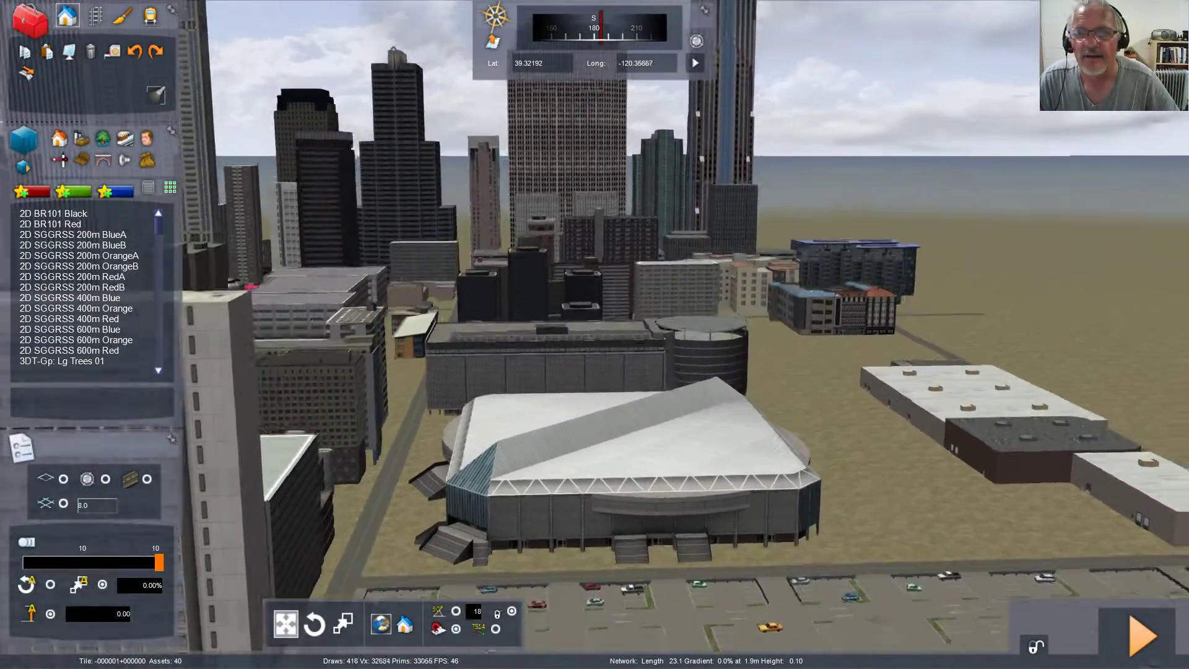
Step: Survey the black towers and blue-roofed apartments south of the arena, continuing east over the electrical substation towards the station
key("Up")
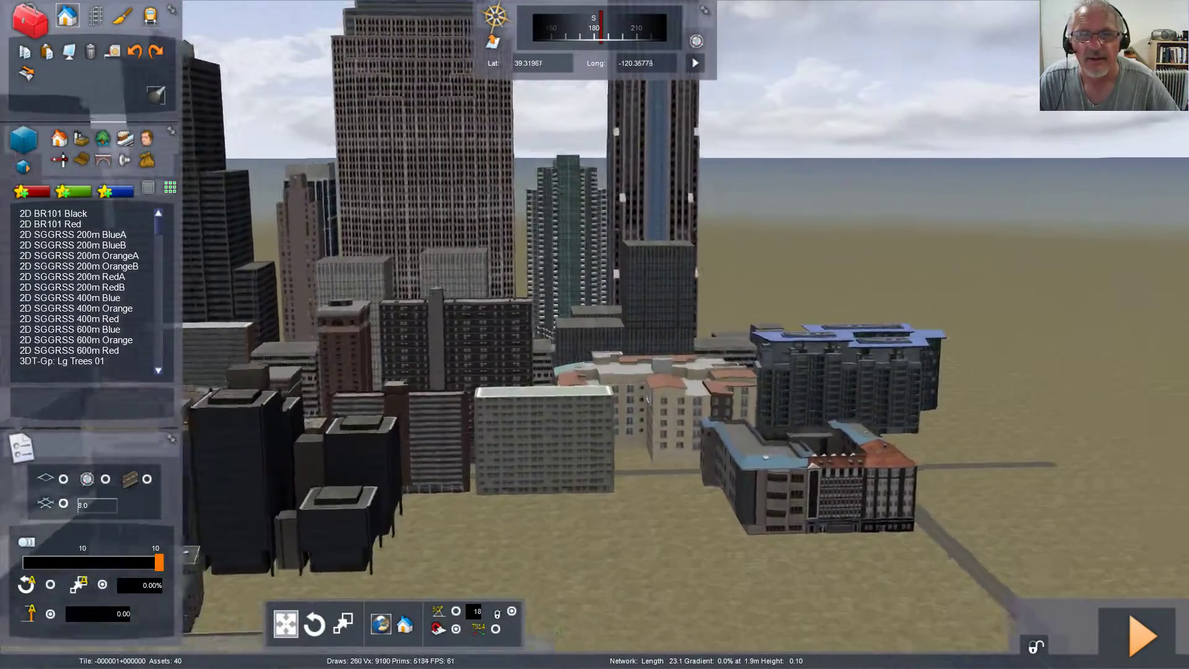
key("Left")
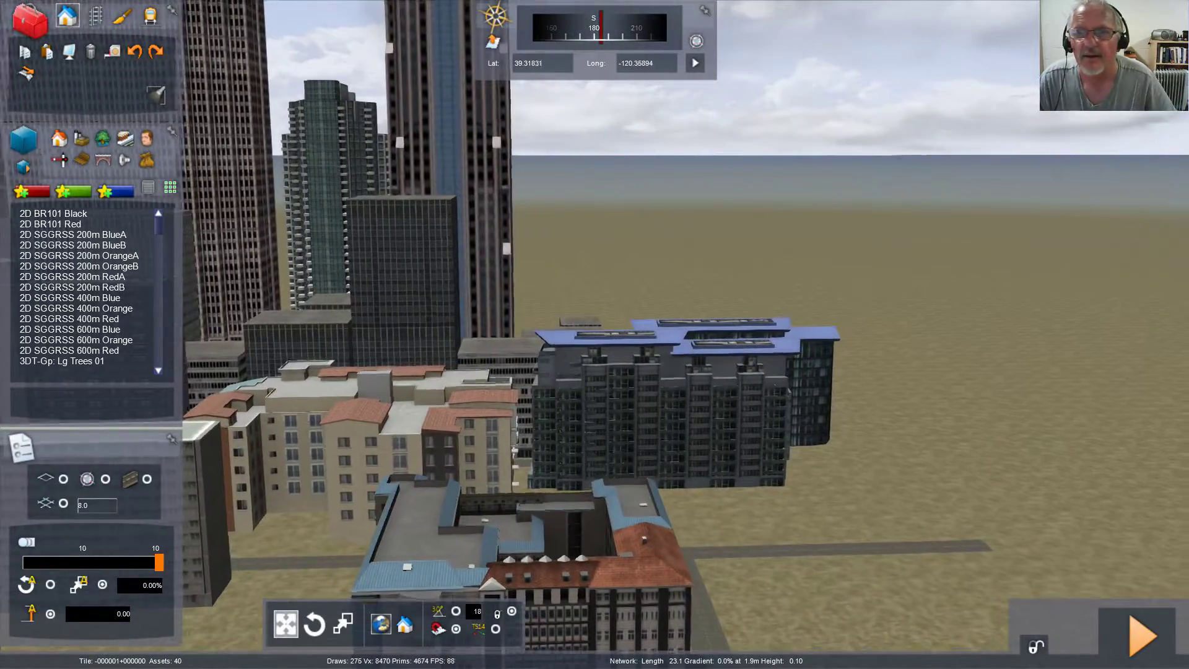
key("Left")
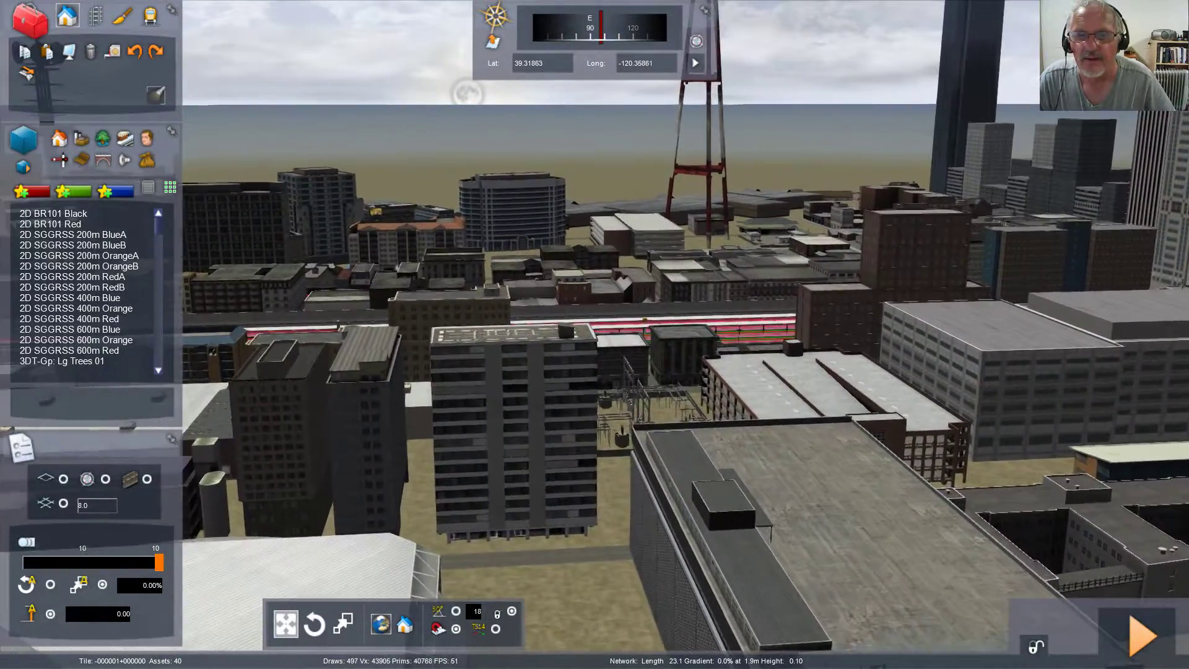
key("Down")
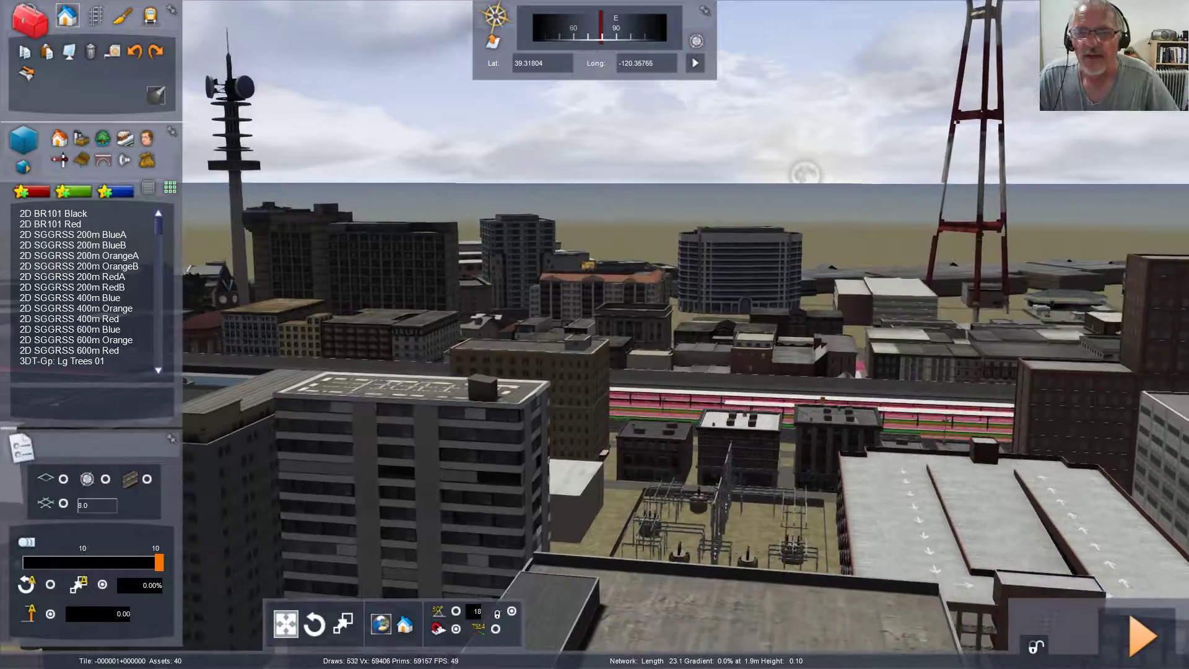
Step: View the city's northwestern outskirts from a distance, from the stadium in to the long freight warehouses beside the road
key("Down")
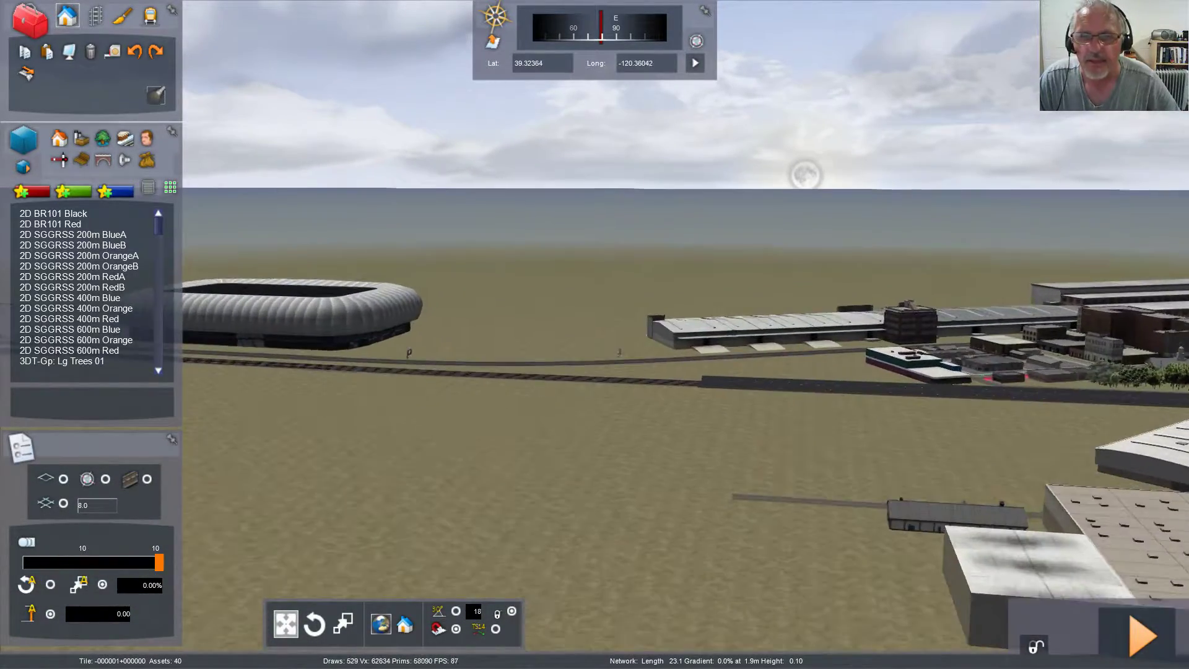
key("alt+Tab")
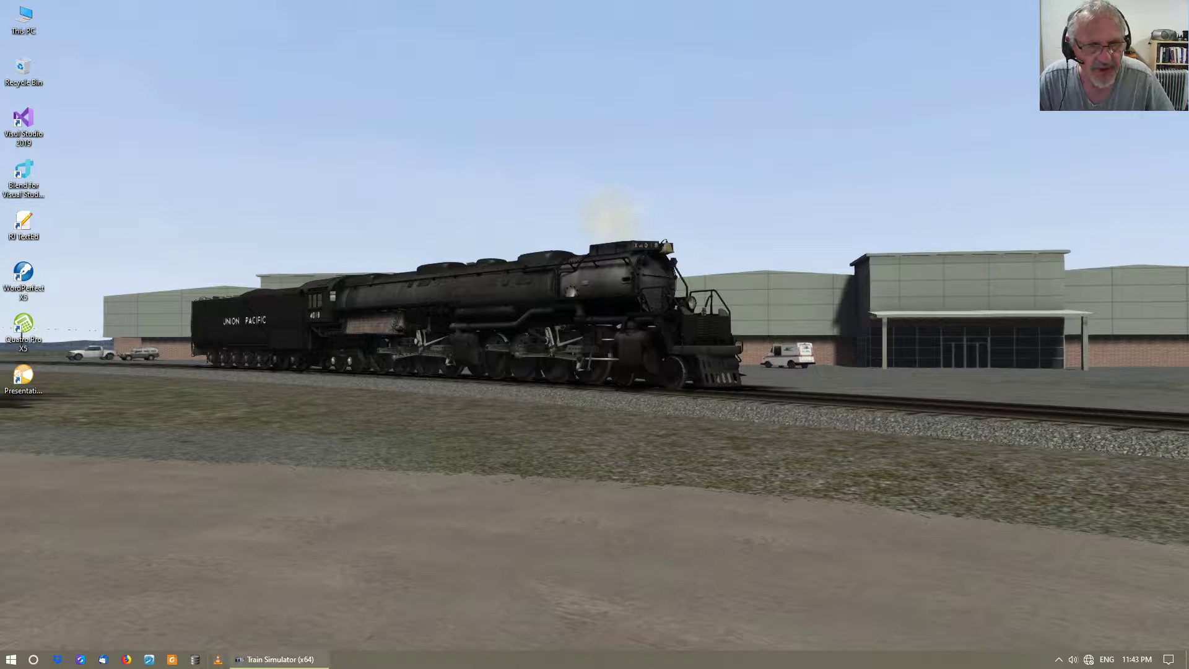
key("alt+Tab")
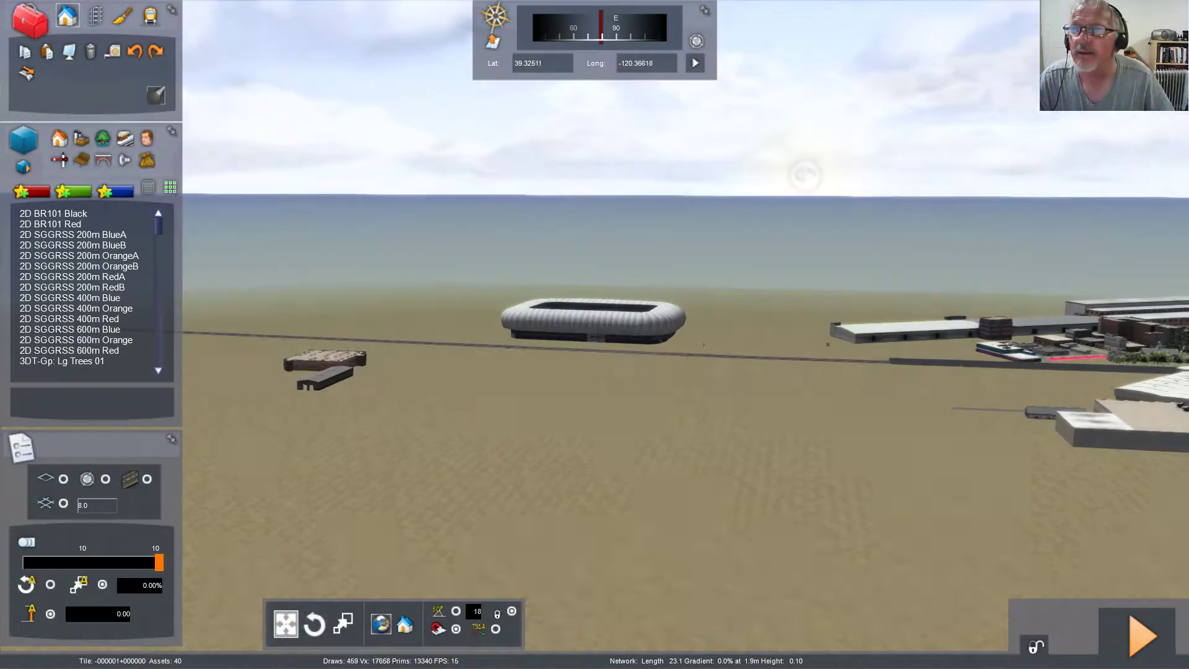
key("Up")
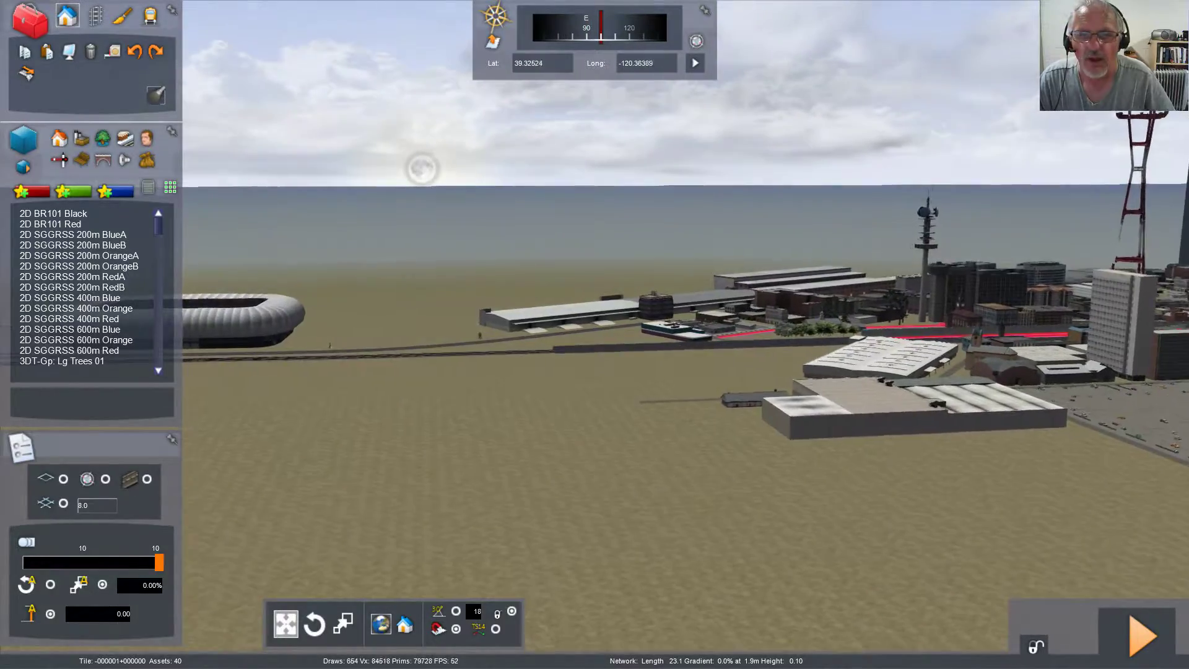
key("Up")
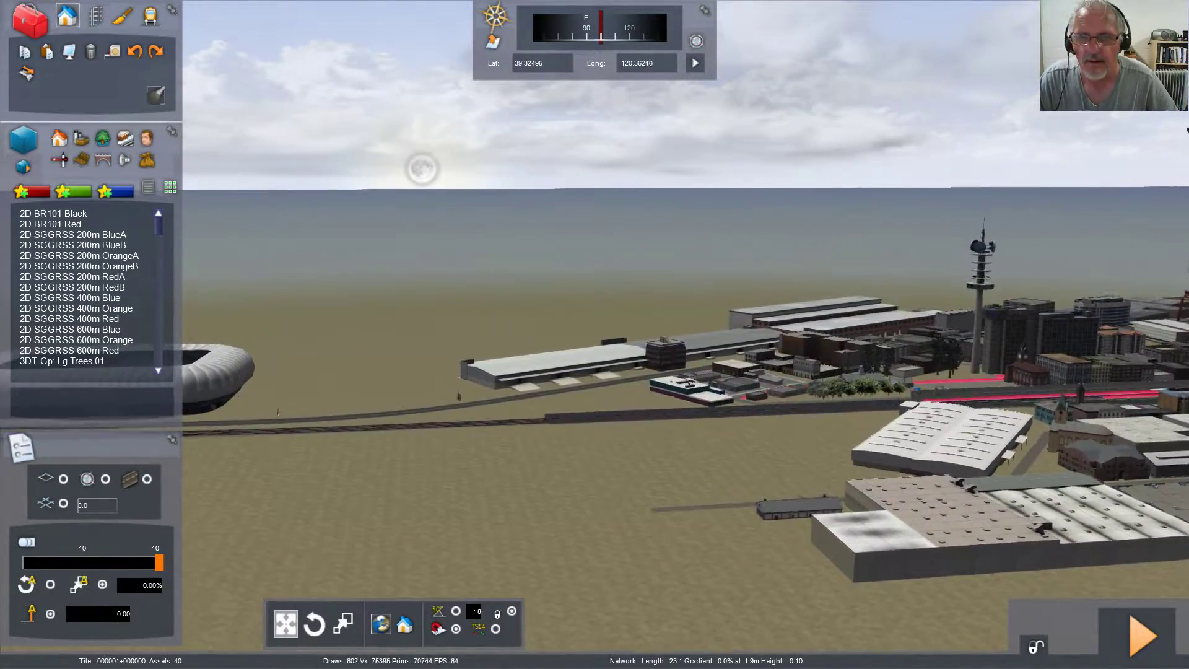
key("Up")
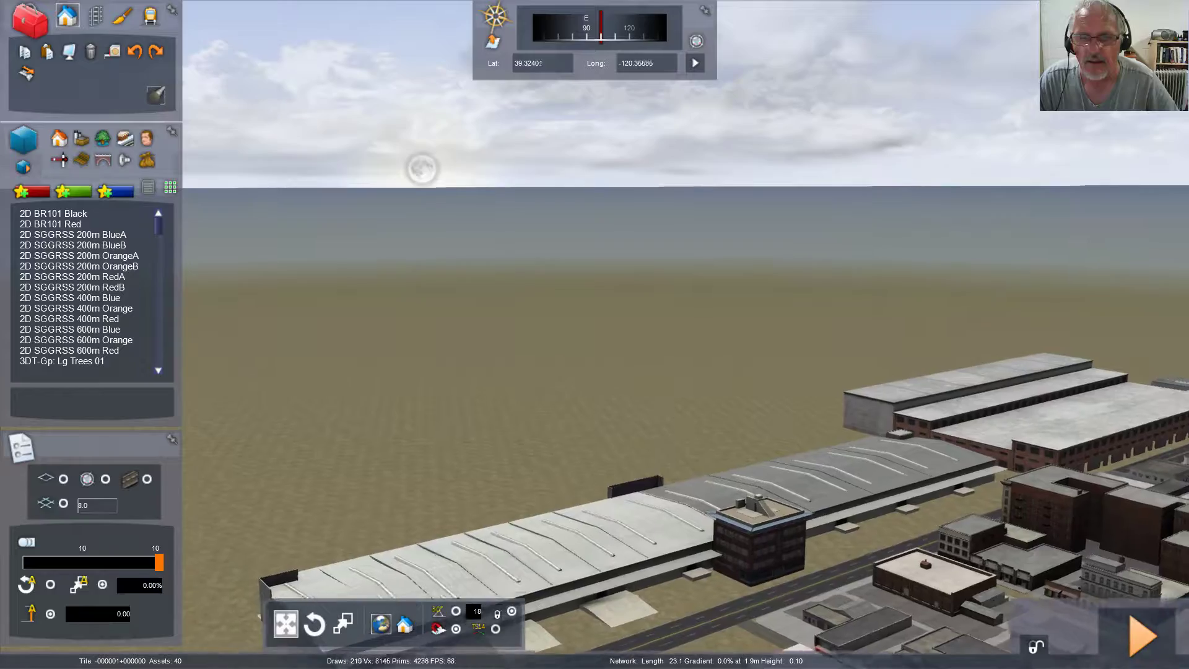
key("Up")
key("Right")
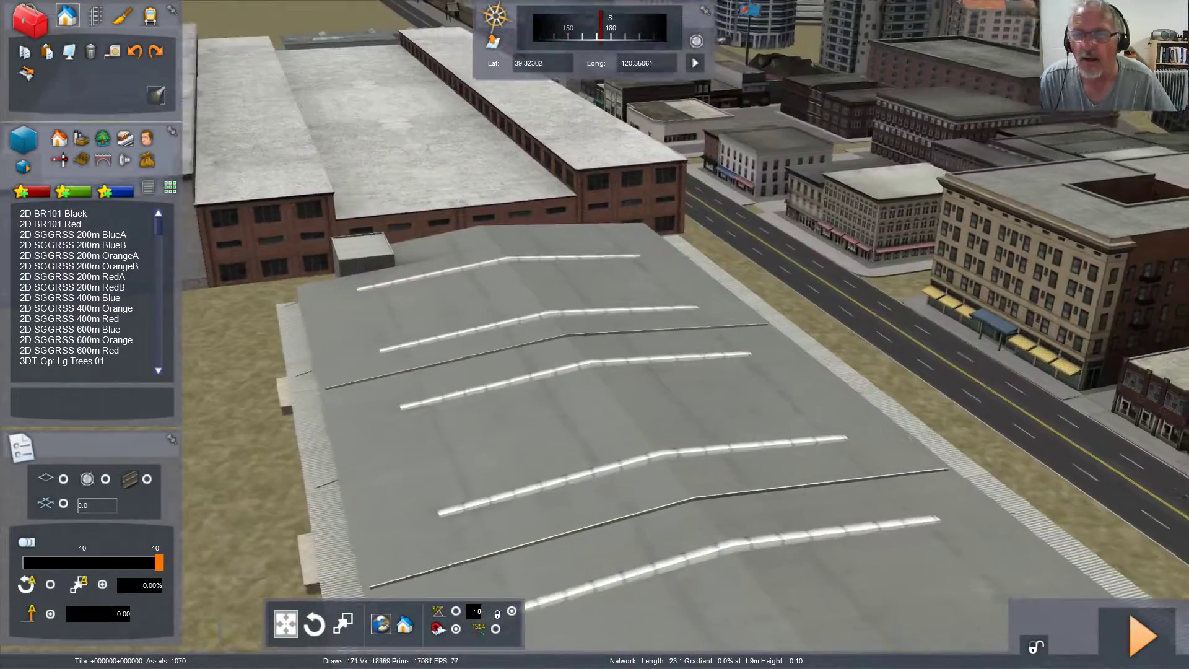
Step: Inspect the northern district on both sides of the tracks, including the curved-roof warehouse, brick buildings, street junction and trees
key("Right")
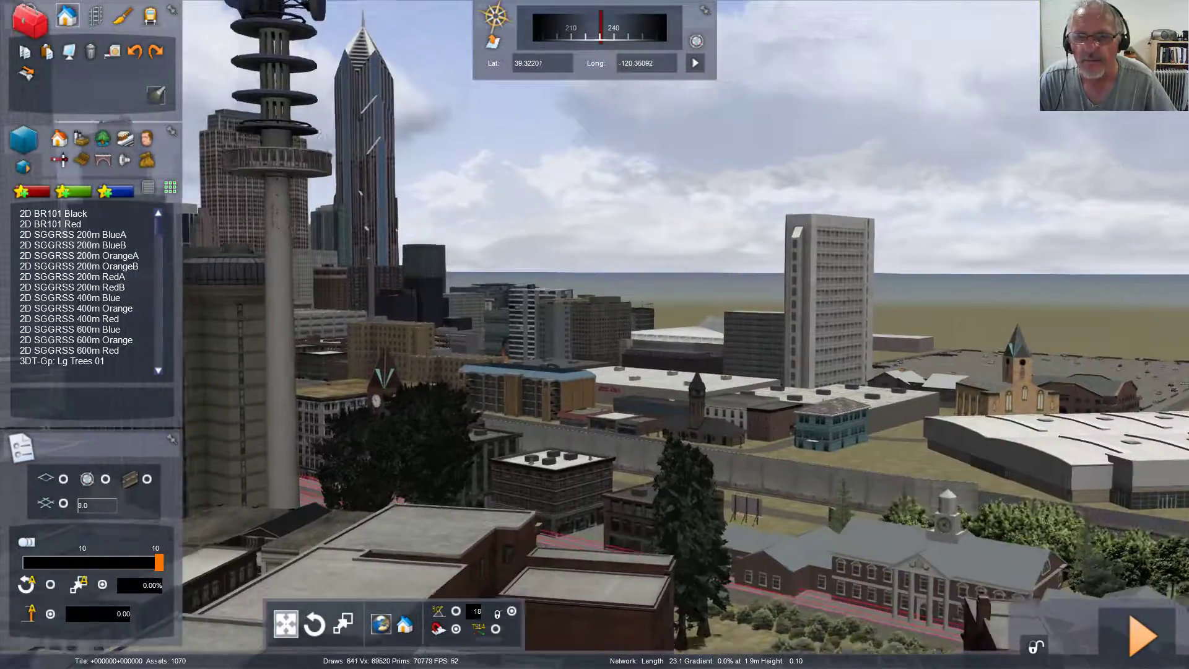
key("Up")
key("Right")
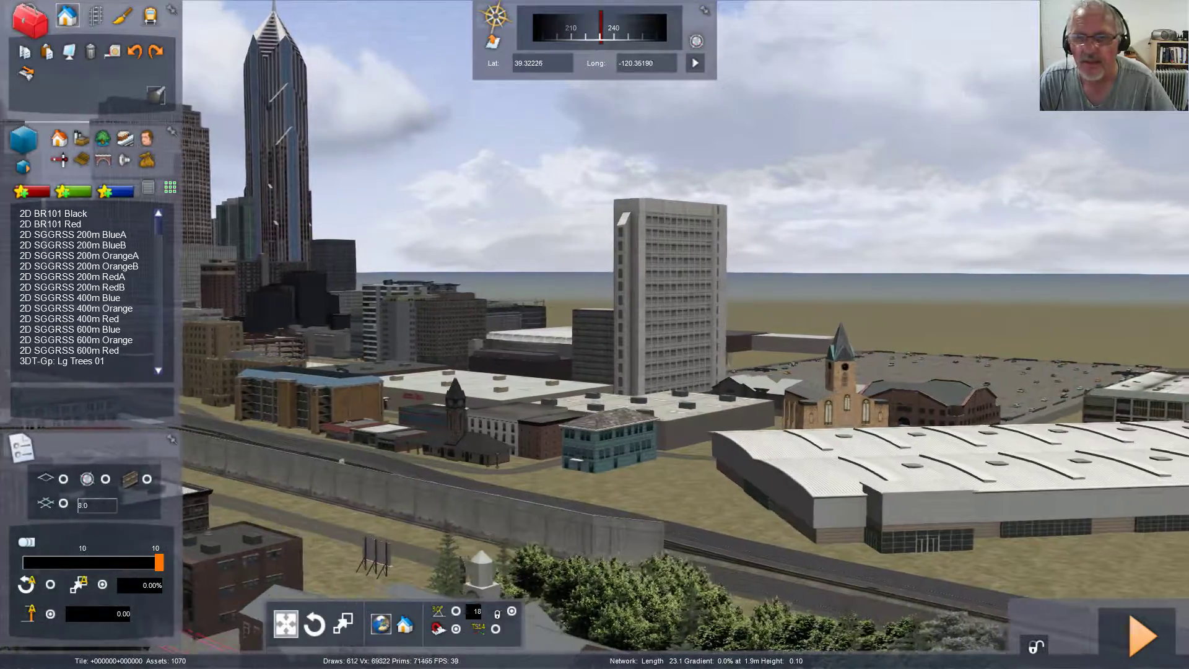
key("Up")
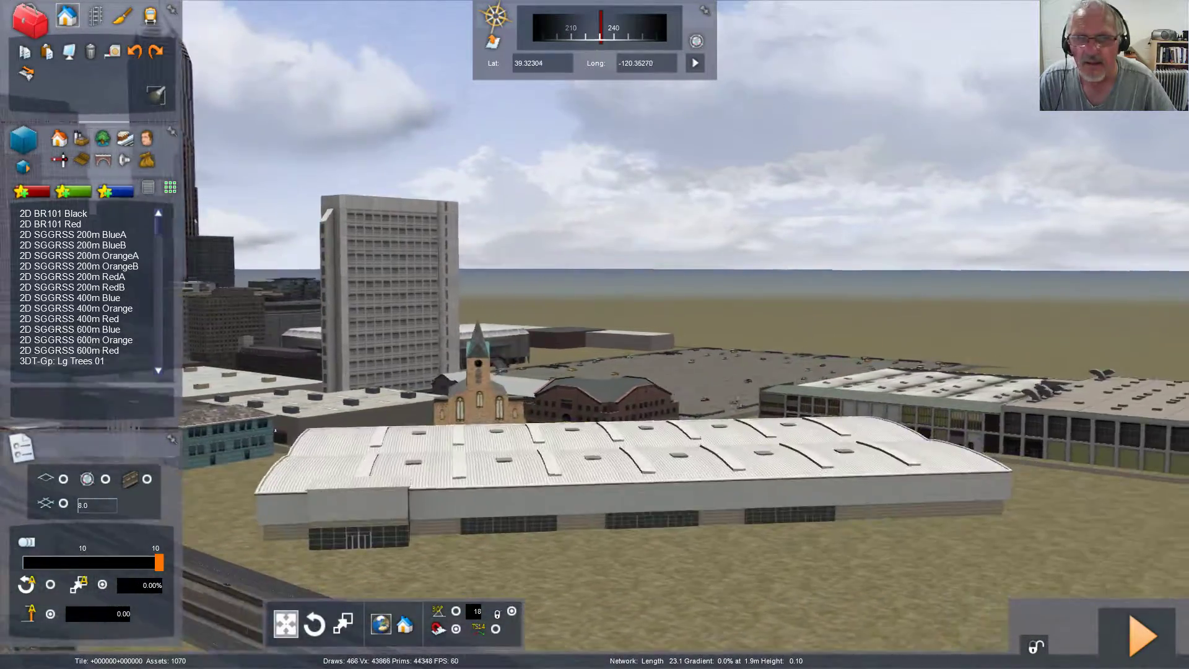
key("Left")
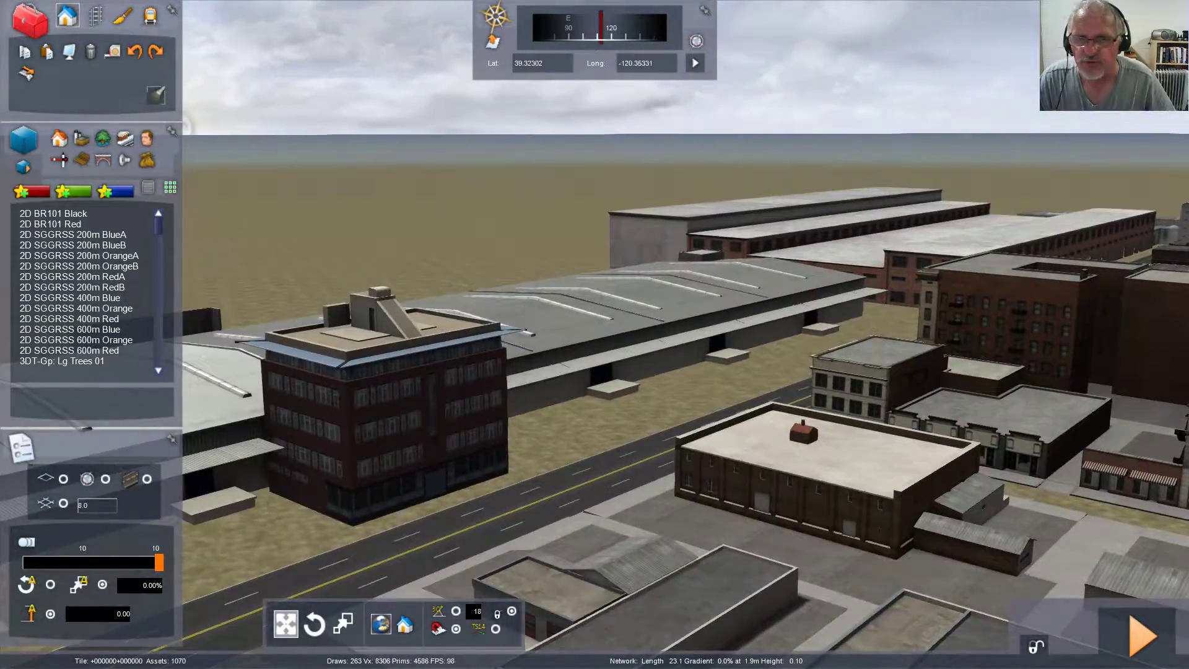
key("Right")
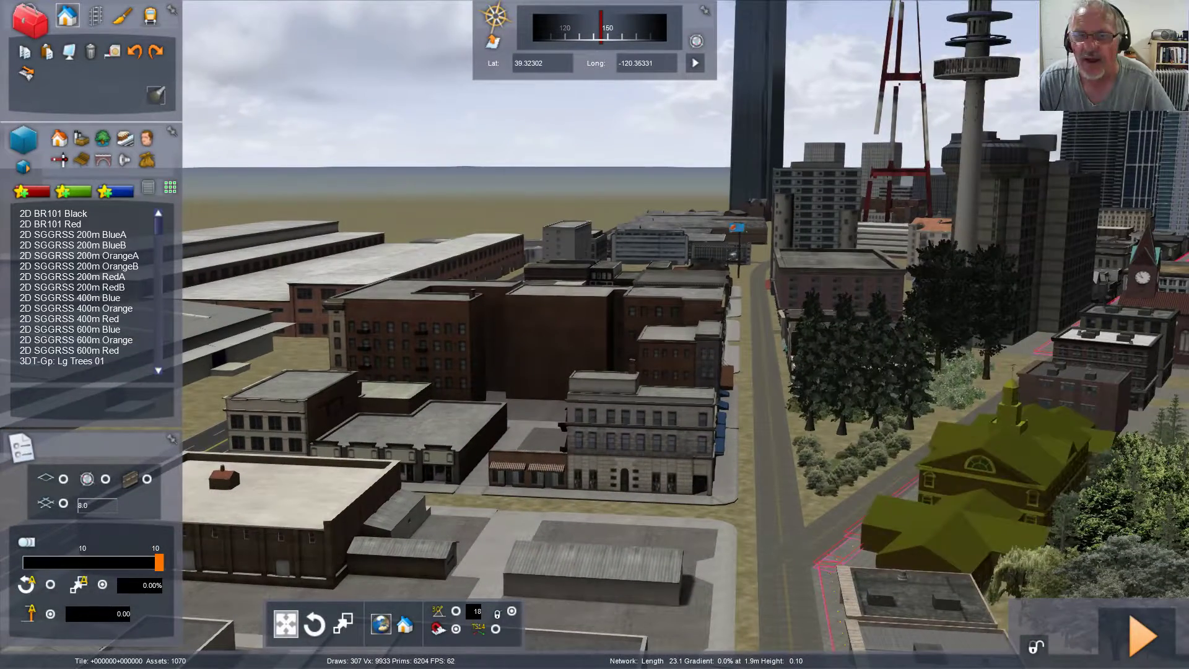
key("Right")
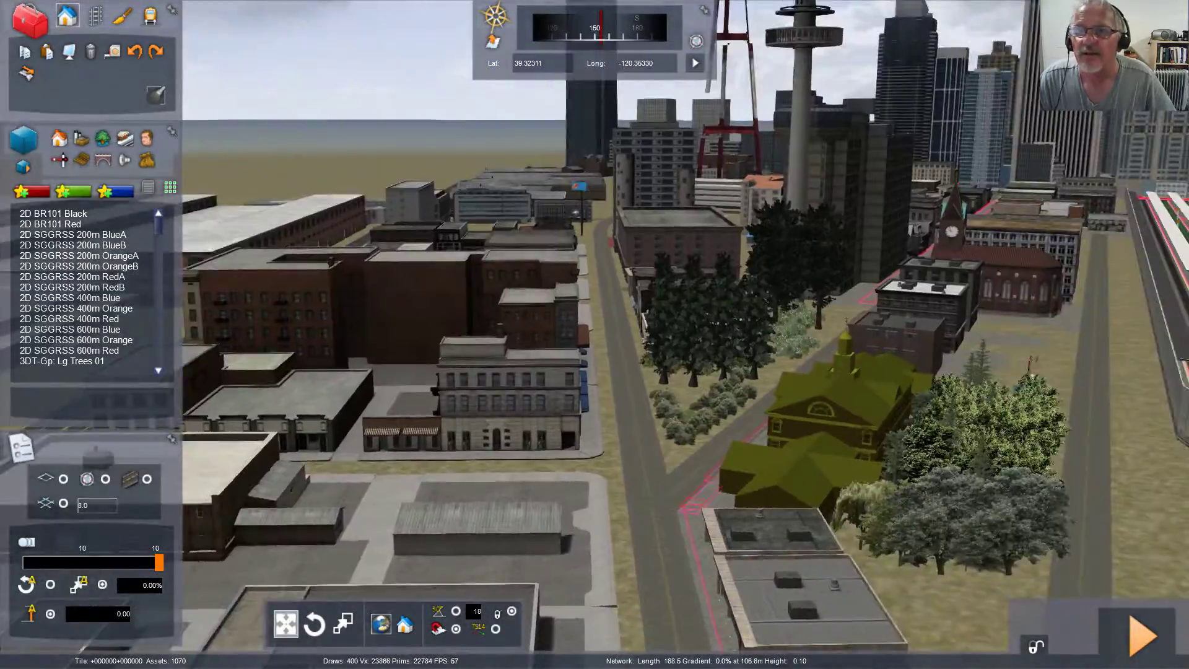
Step: Follow the railway tracks south along the retaining walls and covered platforms to the station building below the skyscrapers
key("Right")
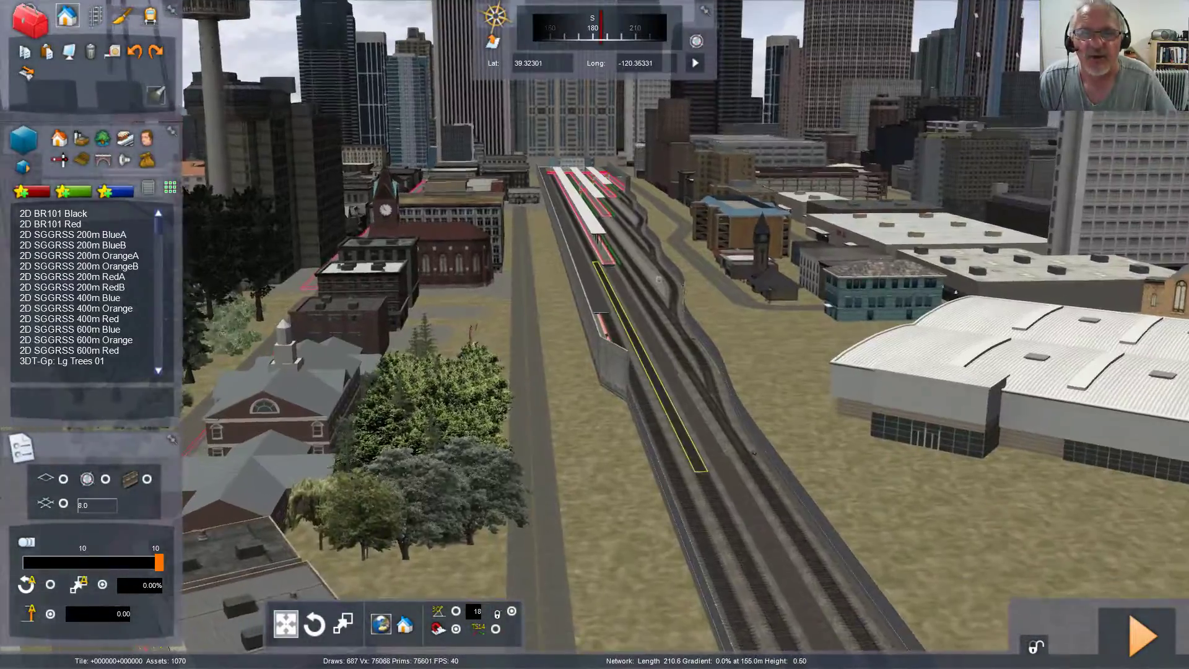
key("Right")
key("Up")
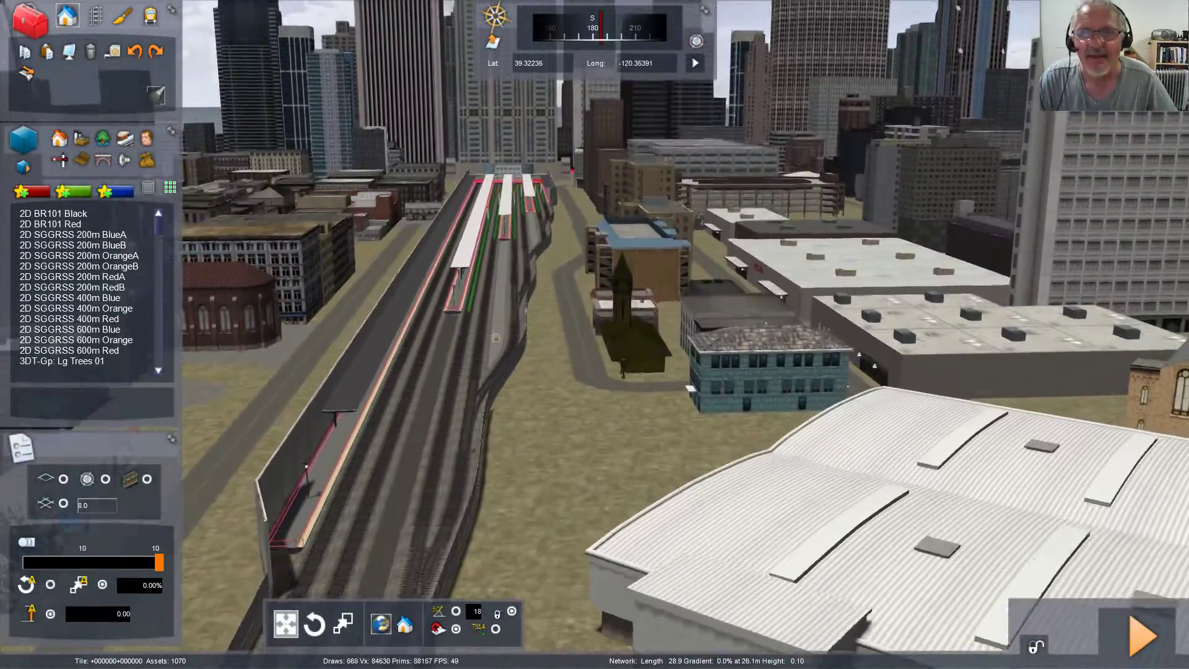
key("Up")
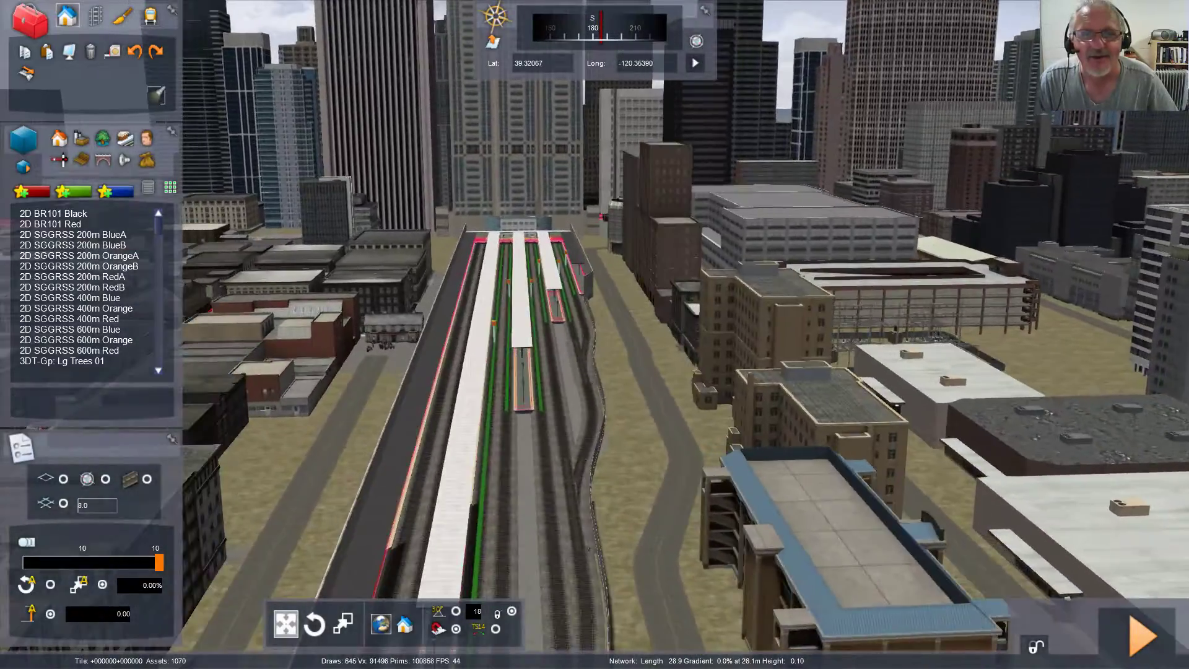
key("Down")
key("Up")
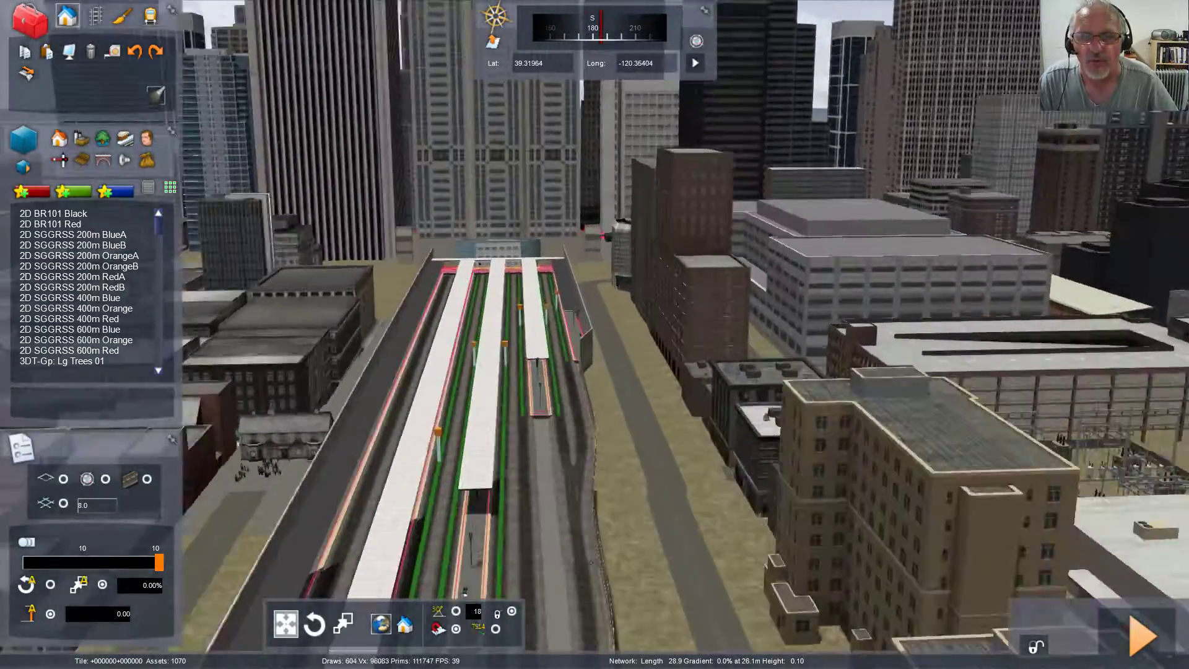
key("Up")
key("Left")
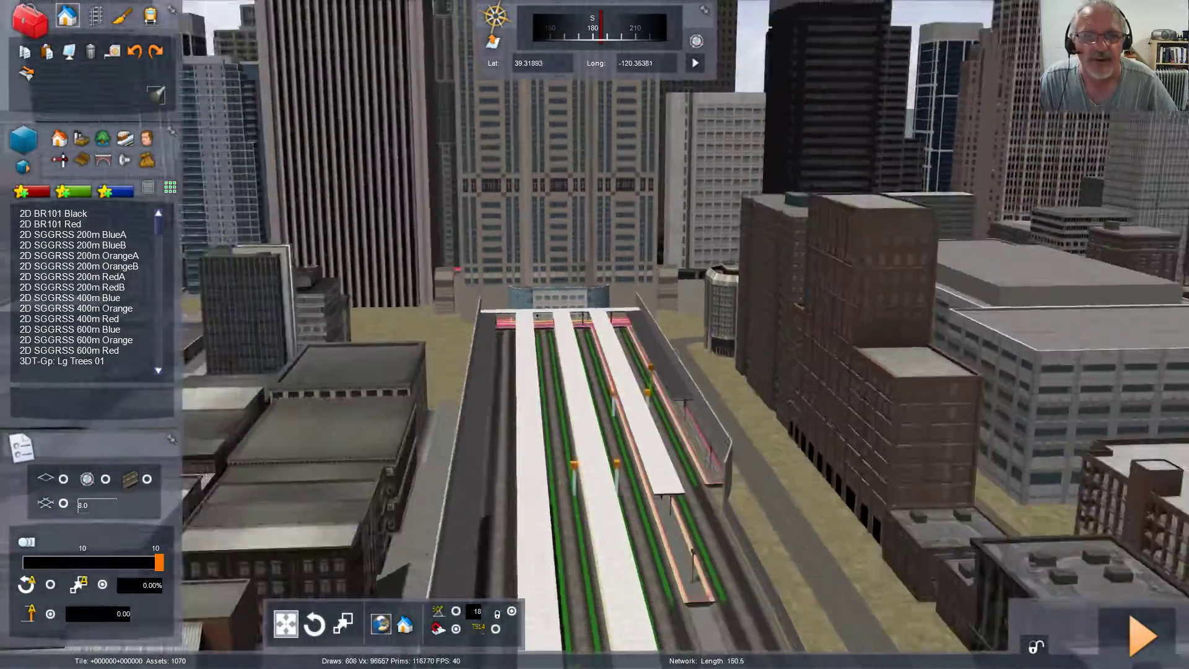
key("Left")
key("Right")
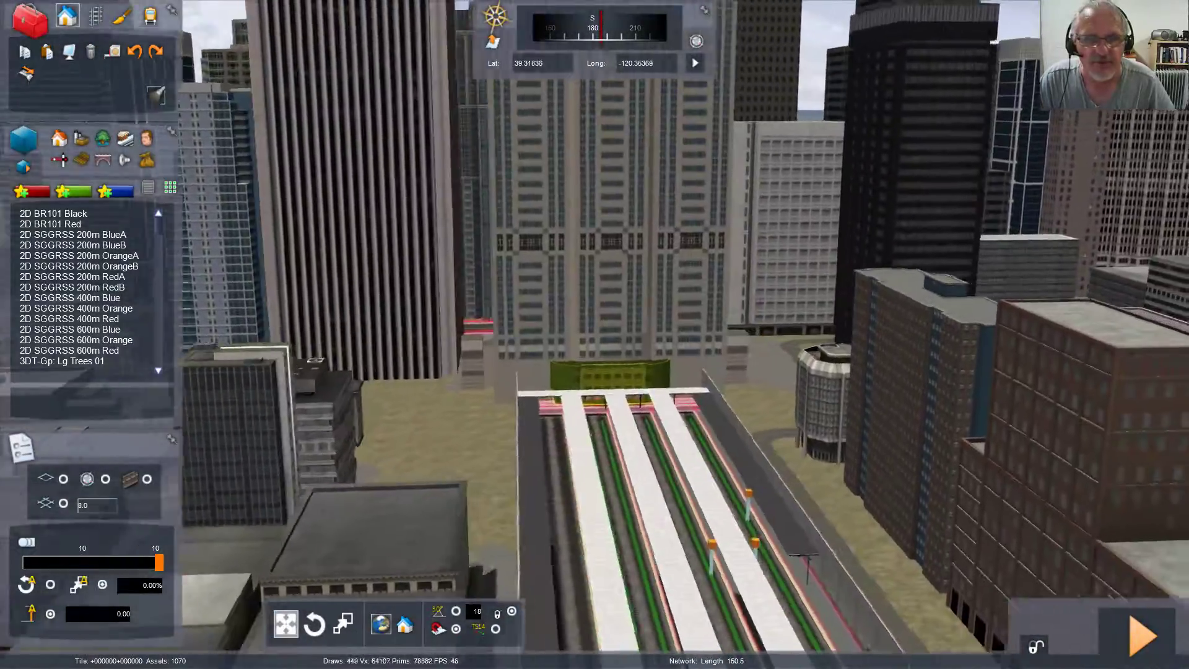
Step: Examine the buildings east of the platforms, and follow the tracks north to the stadium and its car park
key("Left")
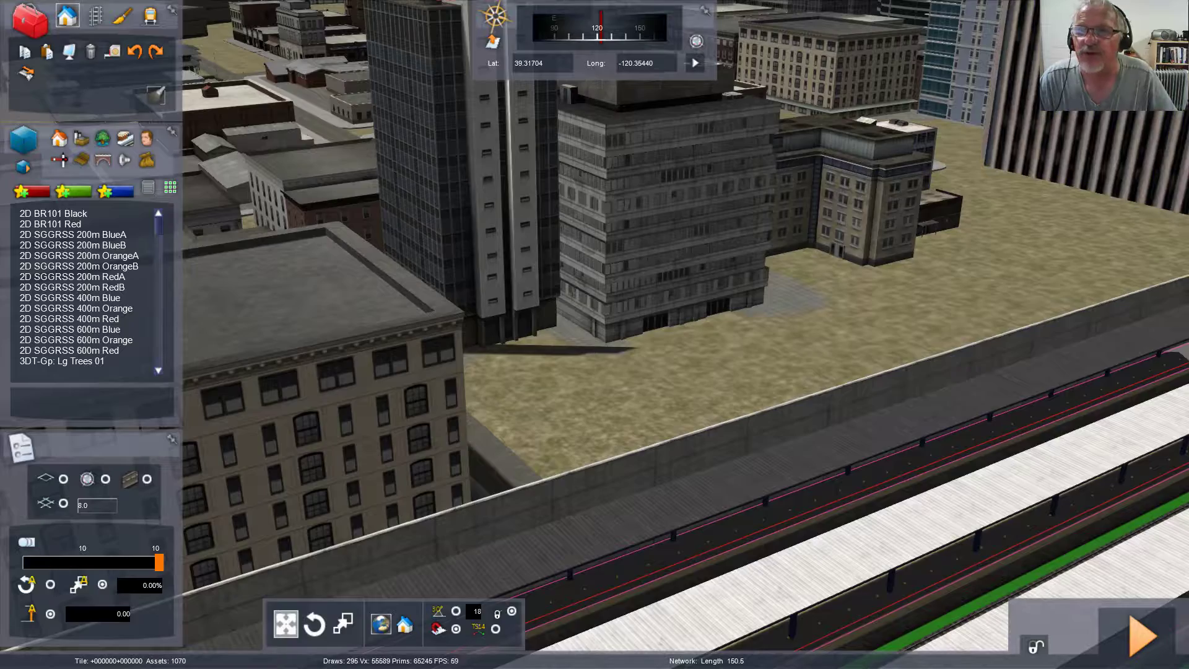
key("Left")
key("Left")
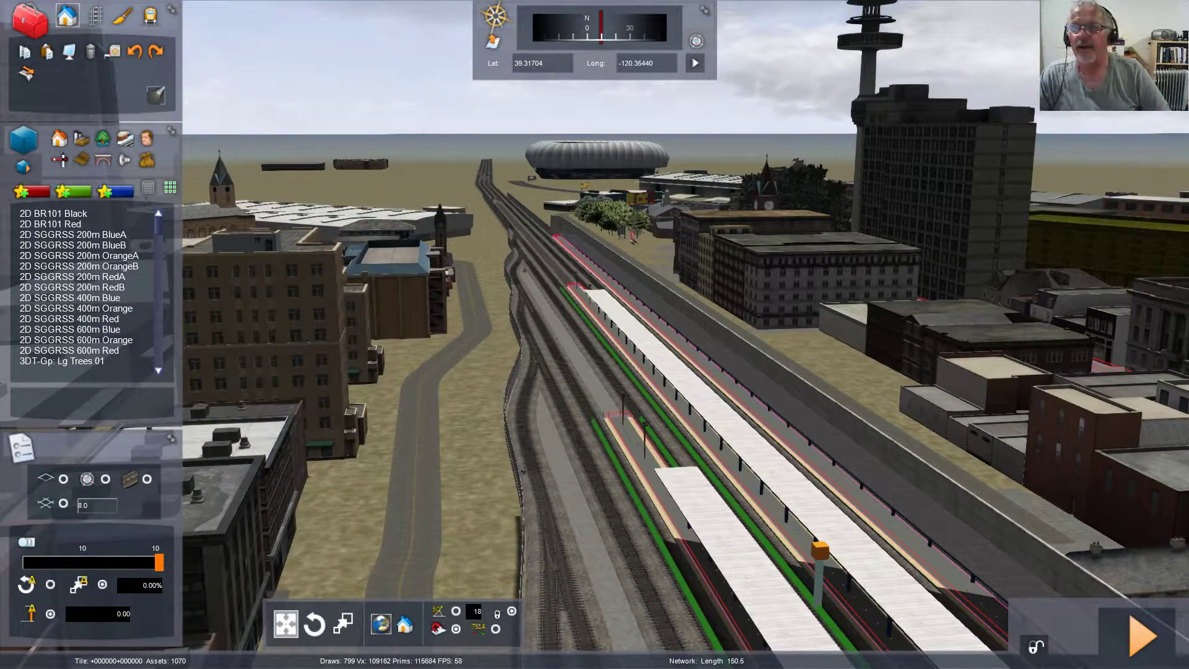
key("Up")
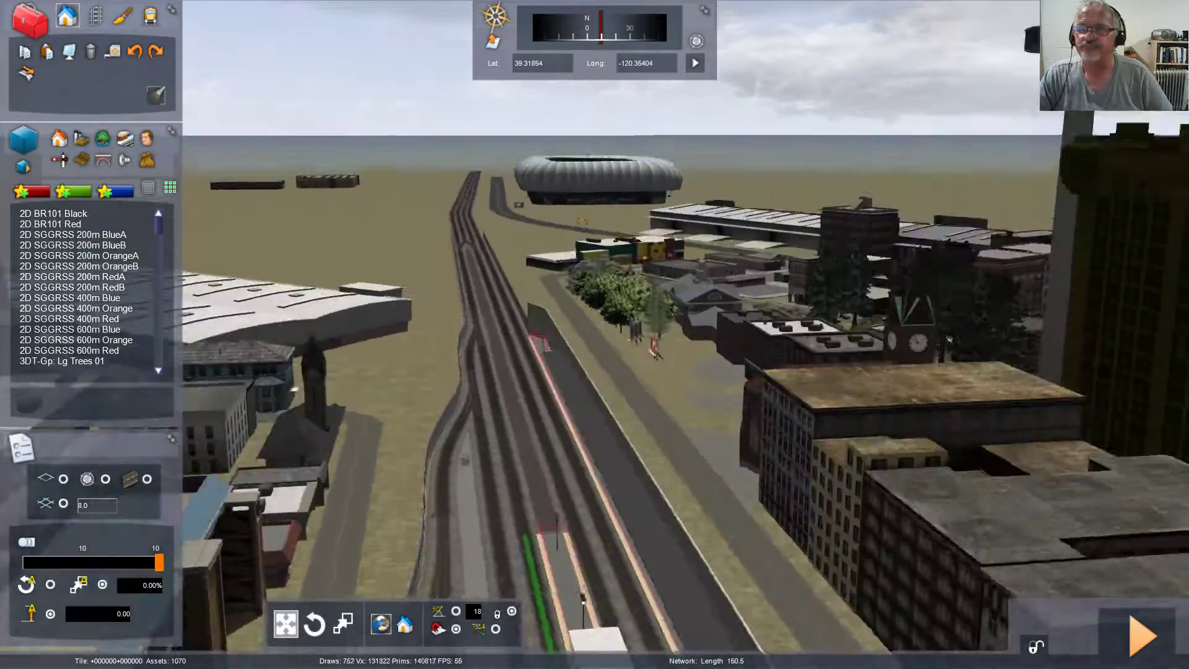
key("Up")
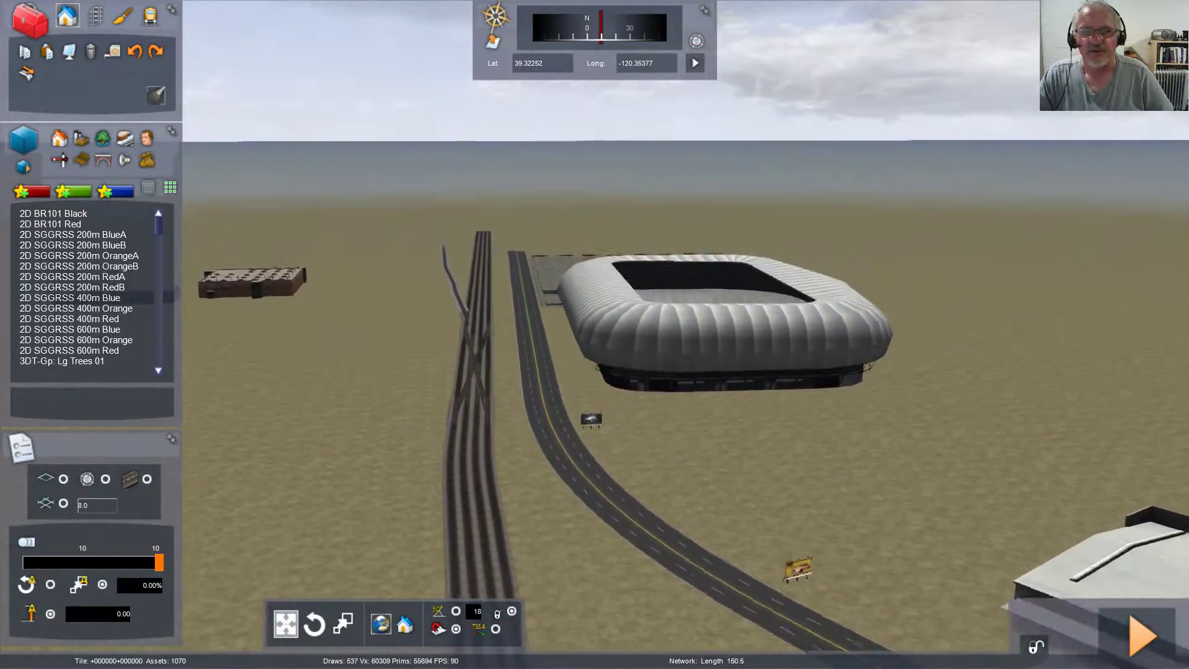
key("Up")
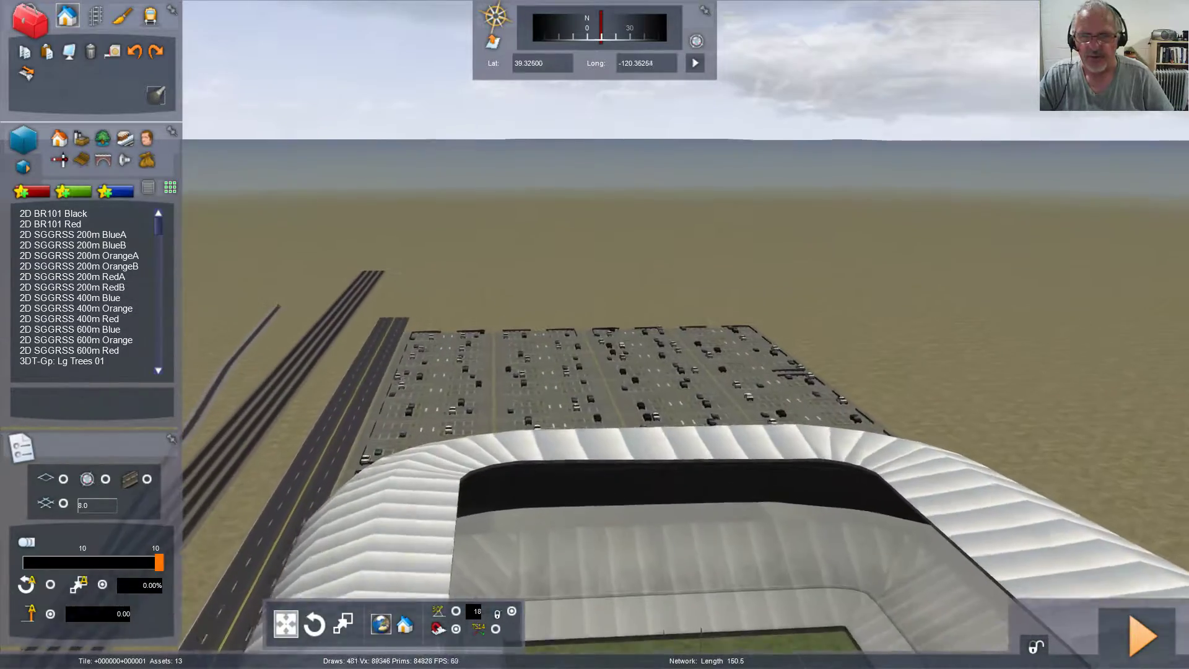
Step: Examine the stadium's interior, including the football field, goalposts and surrounding stands
key("Up")
scroll(594, 310, "down", 8)
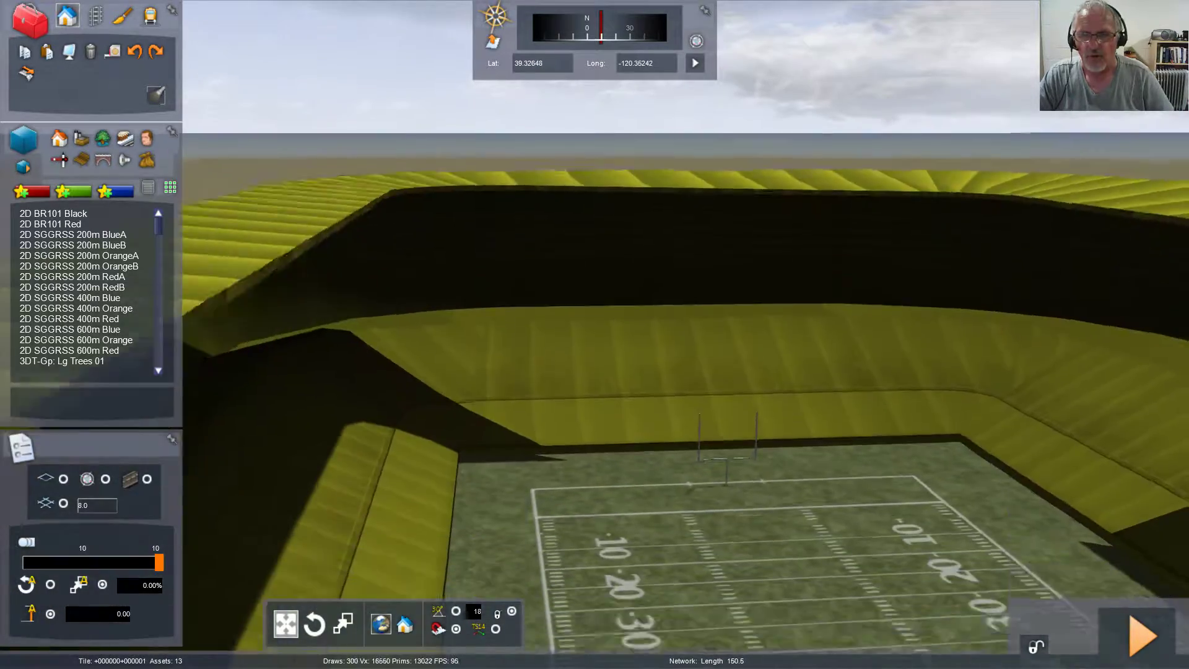
scroll(595, 309, "down", 3)
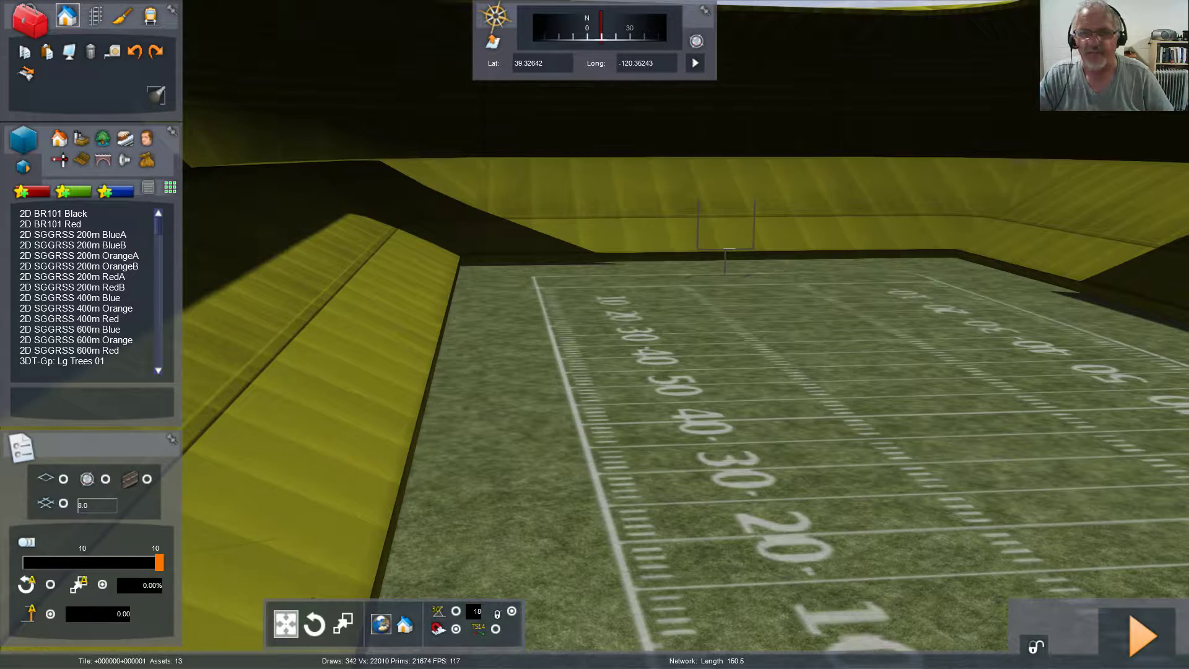
key("Page_Up")
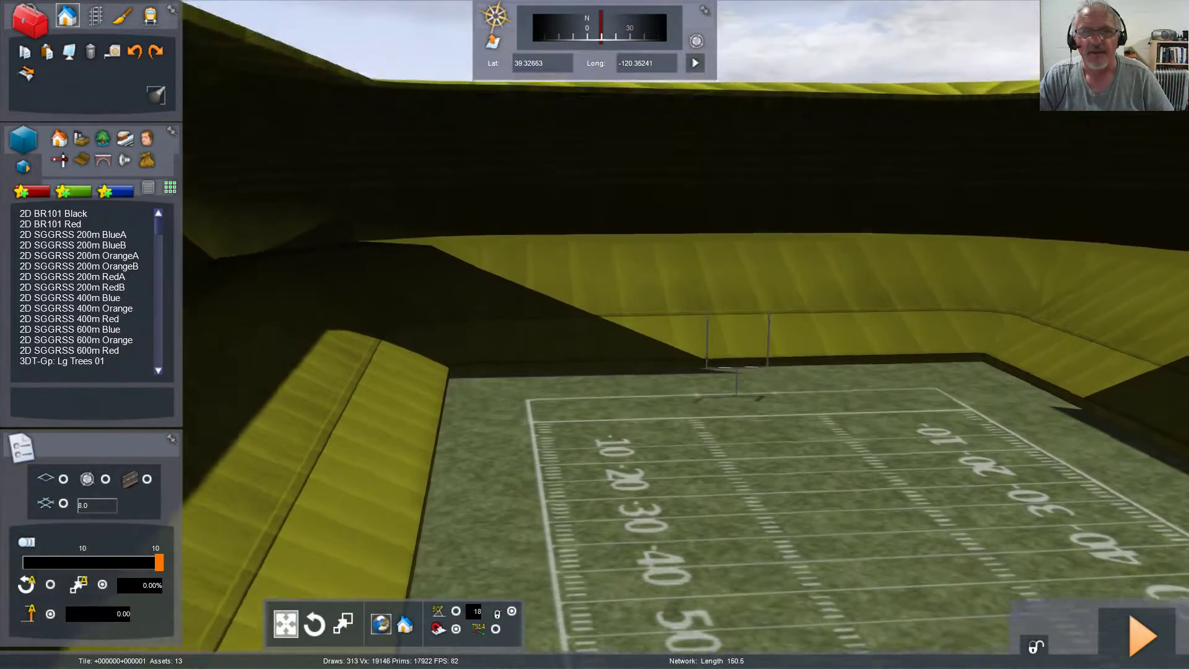
scroll(557, 473, "up", 5)
Step: Survey the outlying warehouses west of the stadium and the city's northern edge, looking south over the tracks and the road
key("Left")
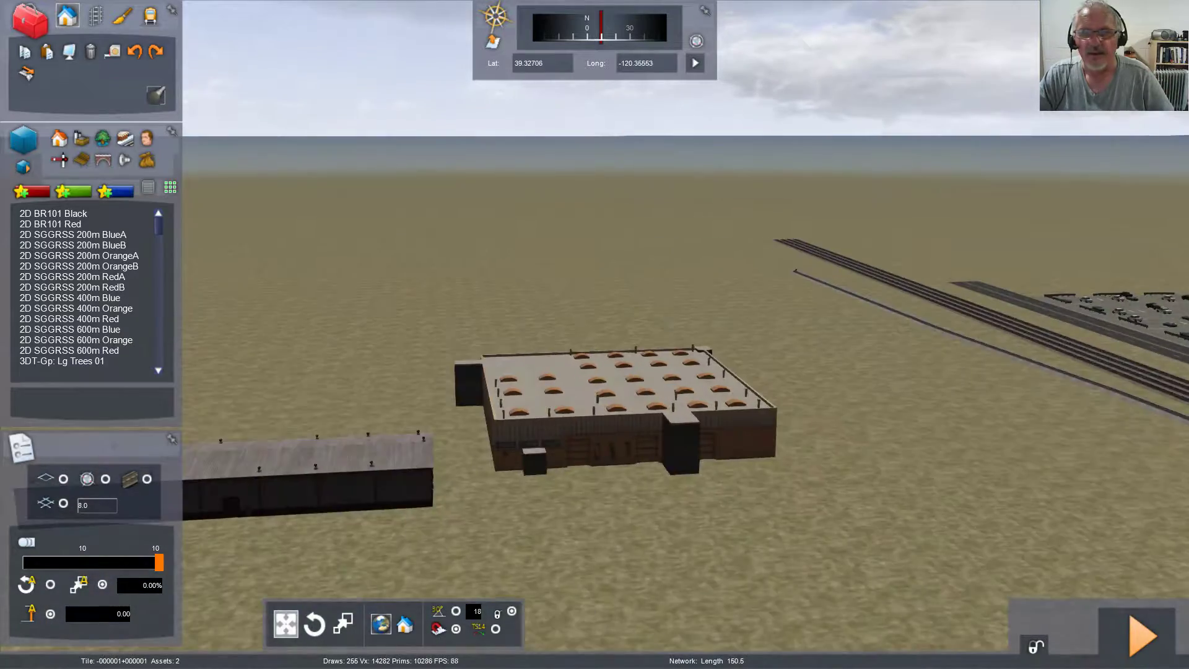
left_click_drag(556, 473, 867, 456)
key("Left")
key("Left")
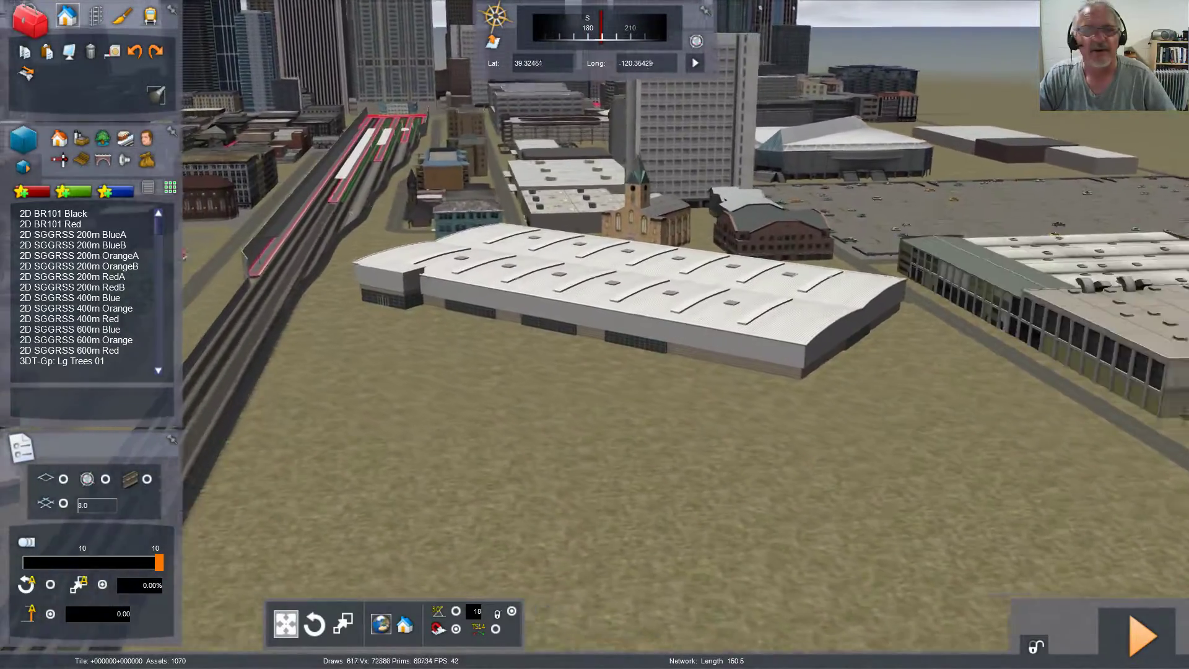
scroll(685, 335, "down", 5)
key("Down")
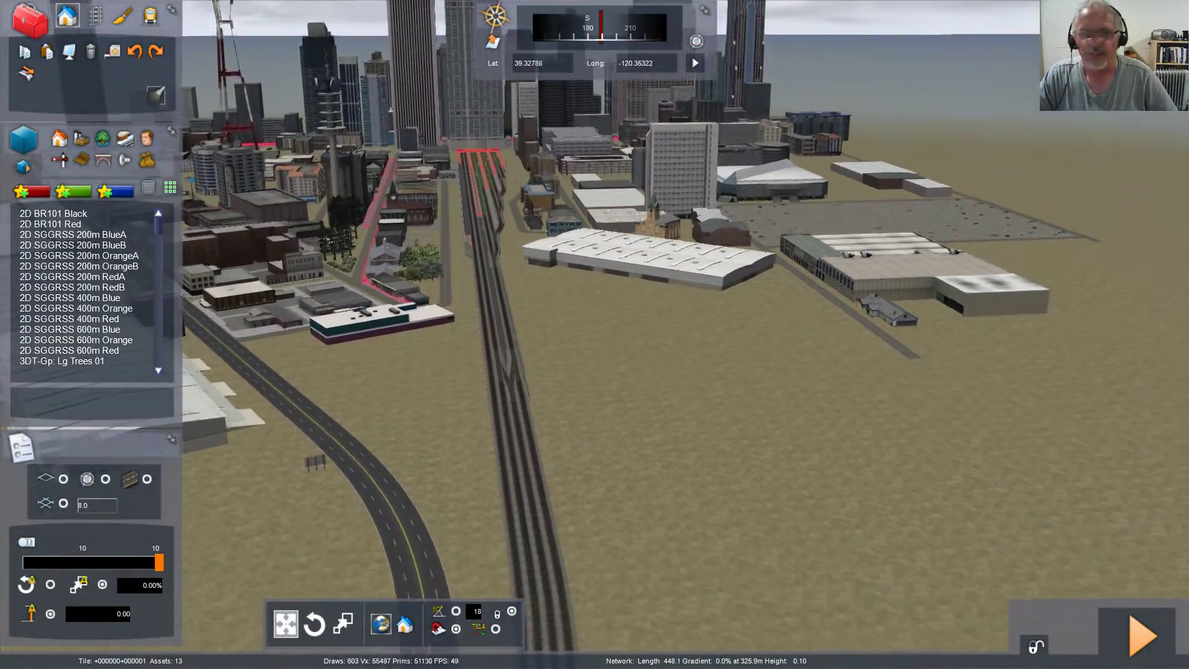
key("Left")
key("Left")
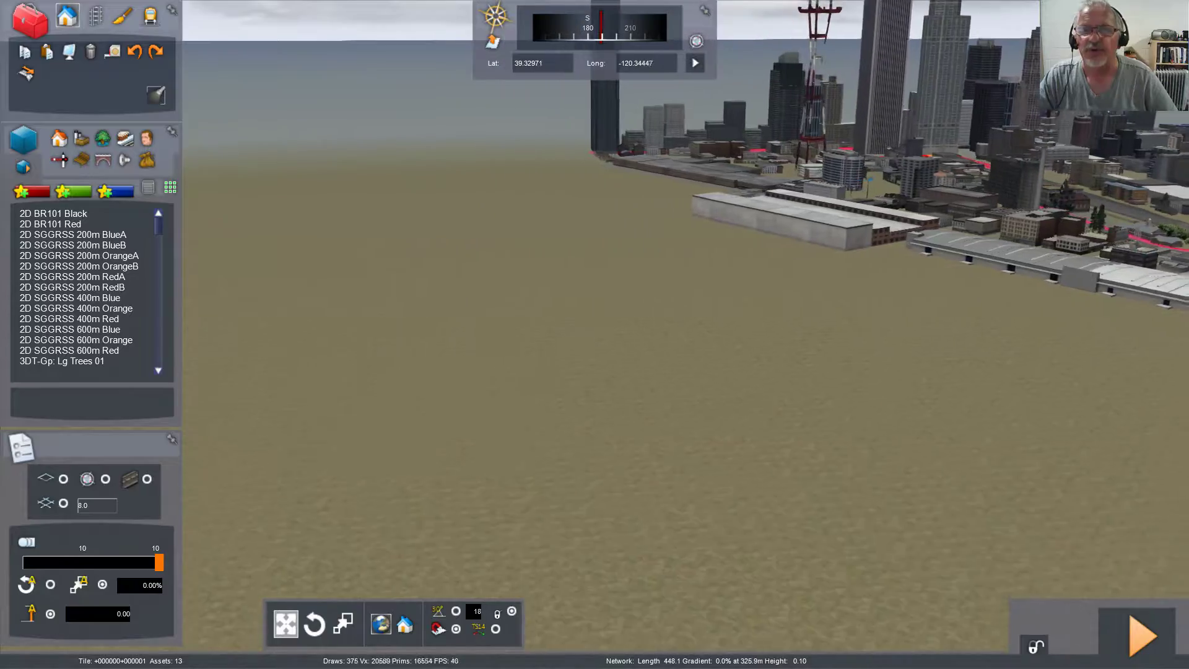
Step: Follow the tracks back into the city and view the church, tower block, large car park and arena on its western side
key("Right")
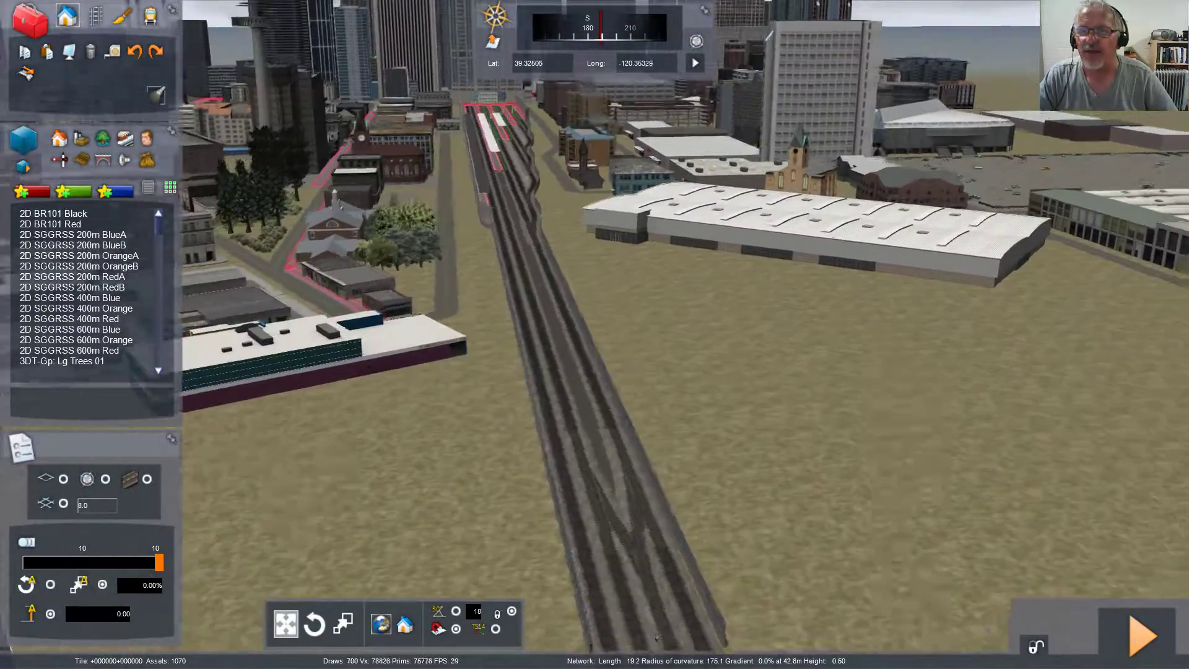
key("Up")
key("Up")
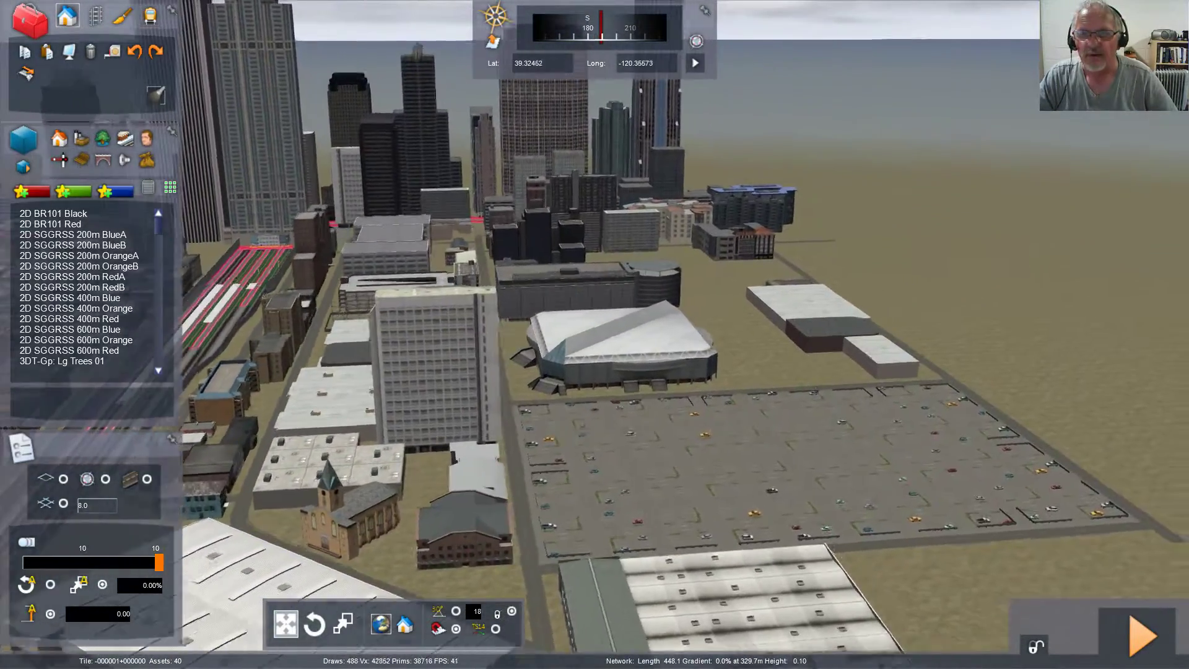
key("Up")
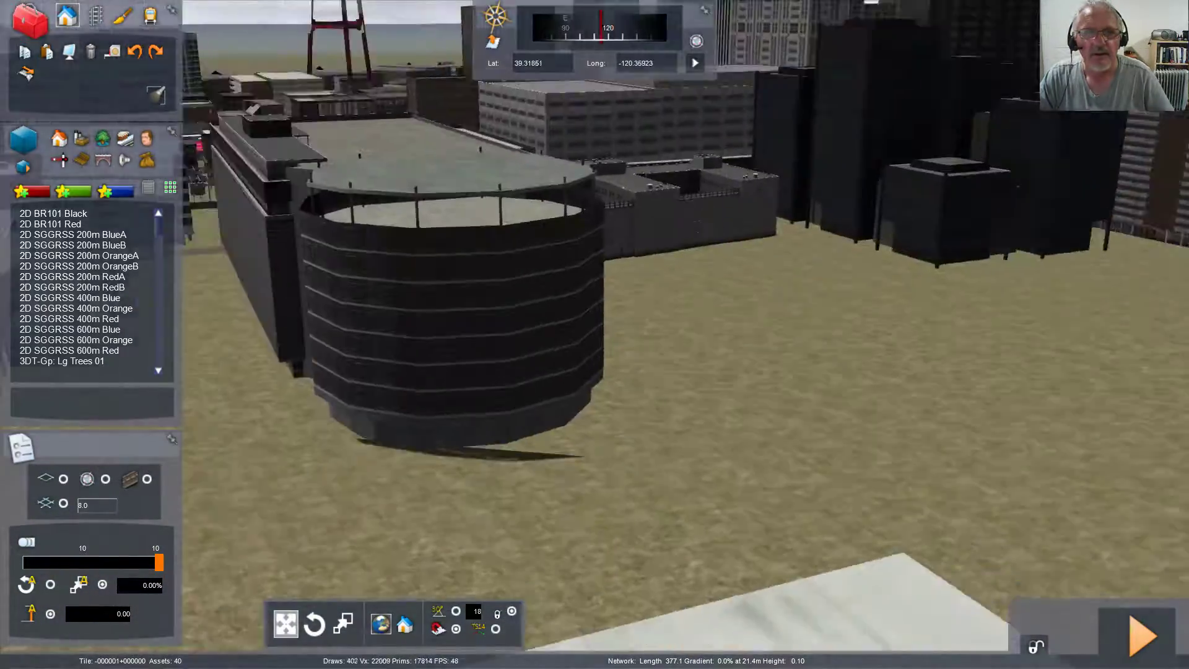
Step: Inspect the rounded office building, the white-roofed supermarket and the small flat-roofed building beside the western road
key("Down")
key("Down")
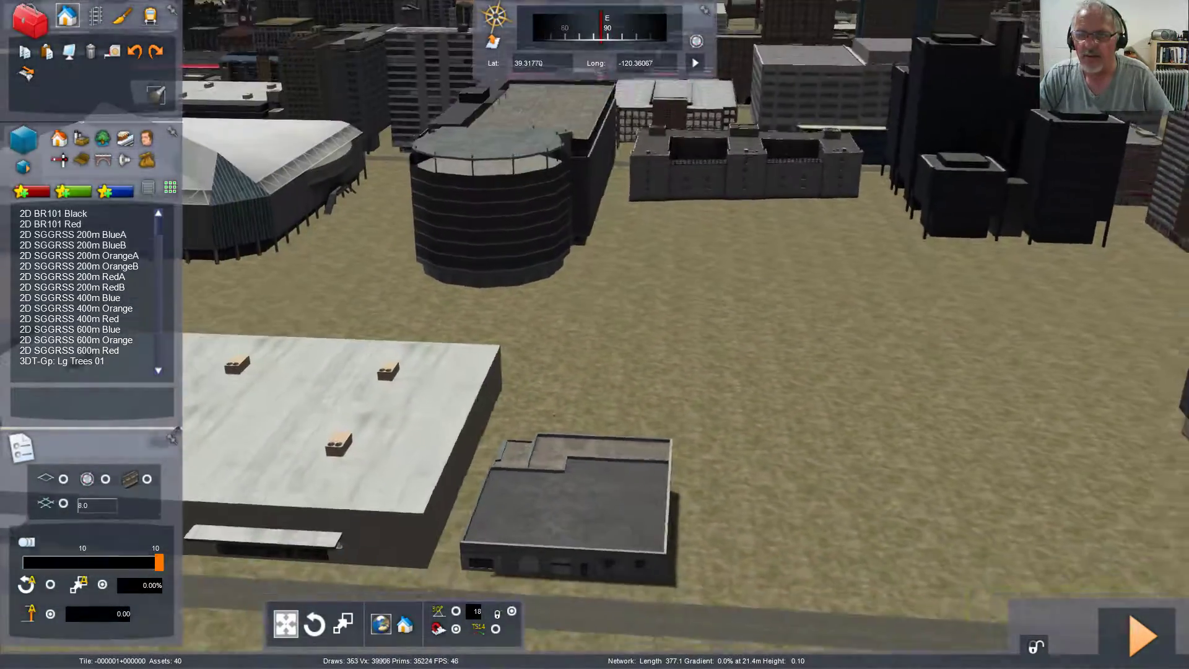
key("Up")
key("Down")
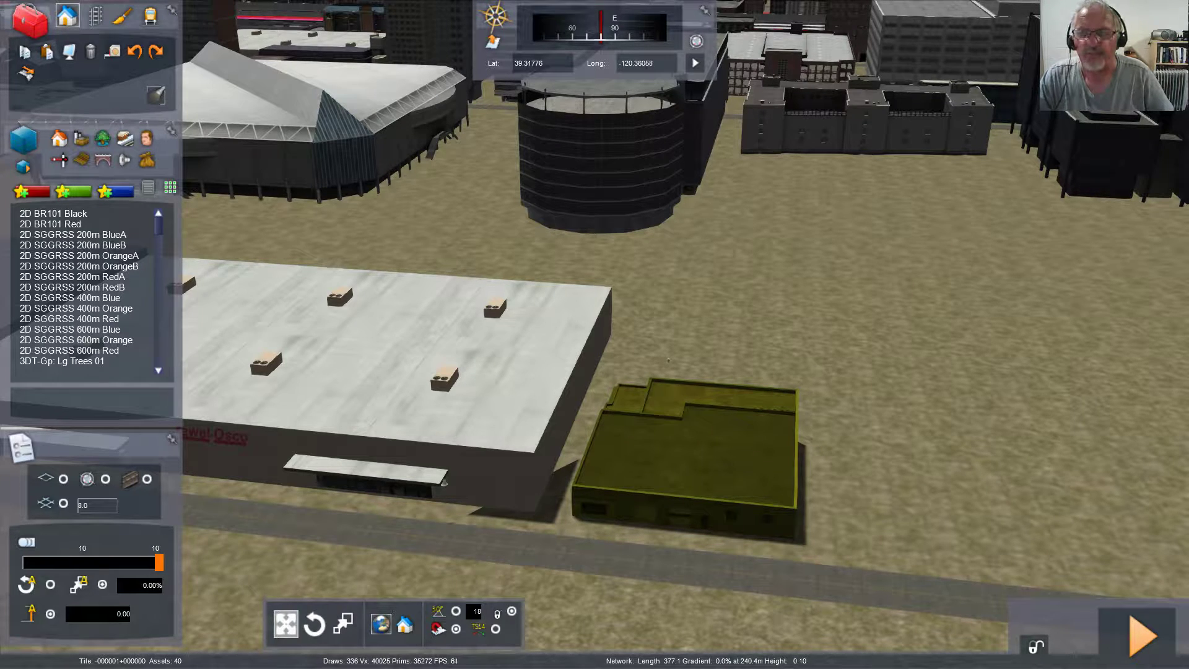
left_click_drag(685, 460, 805, 433)
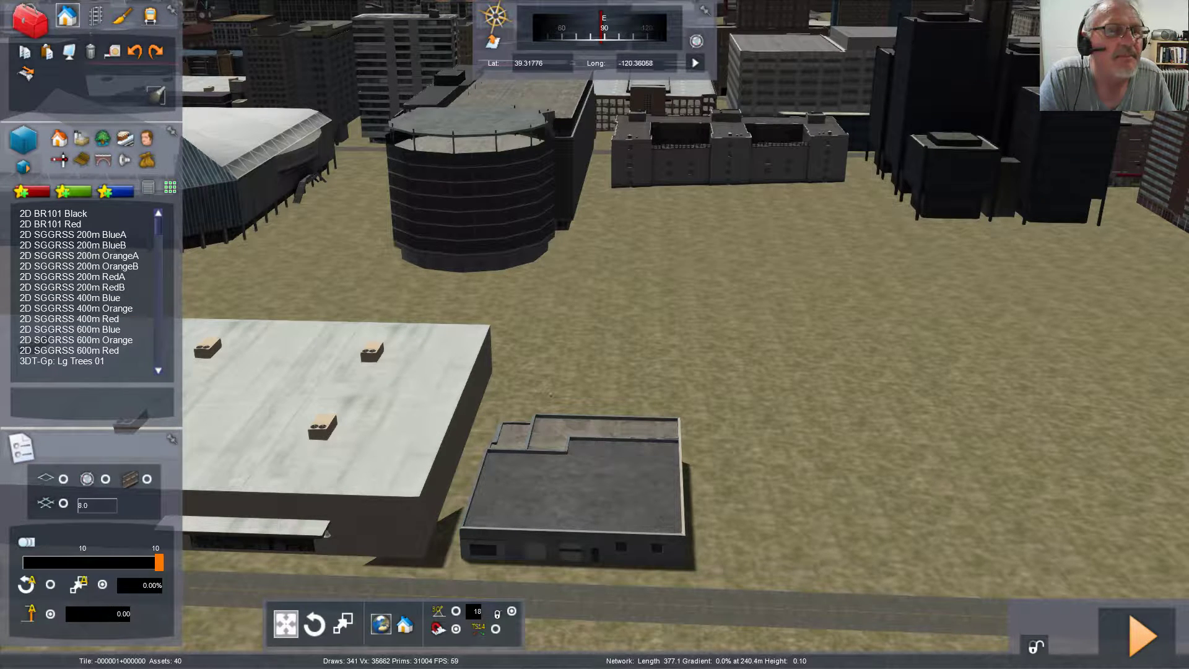
Step: Browse the commercial and industrial building assets from the ARR entries through the BM and CD entries
left_click(81, 137)
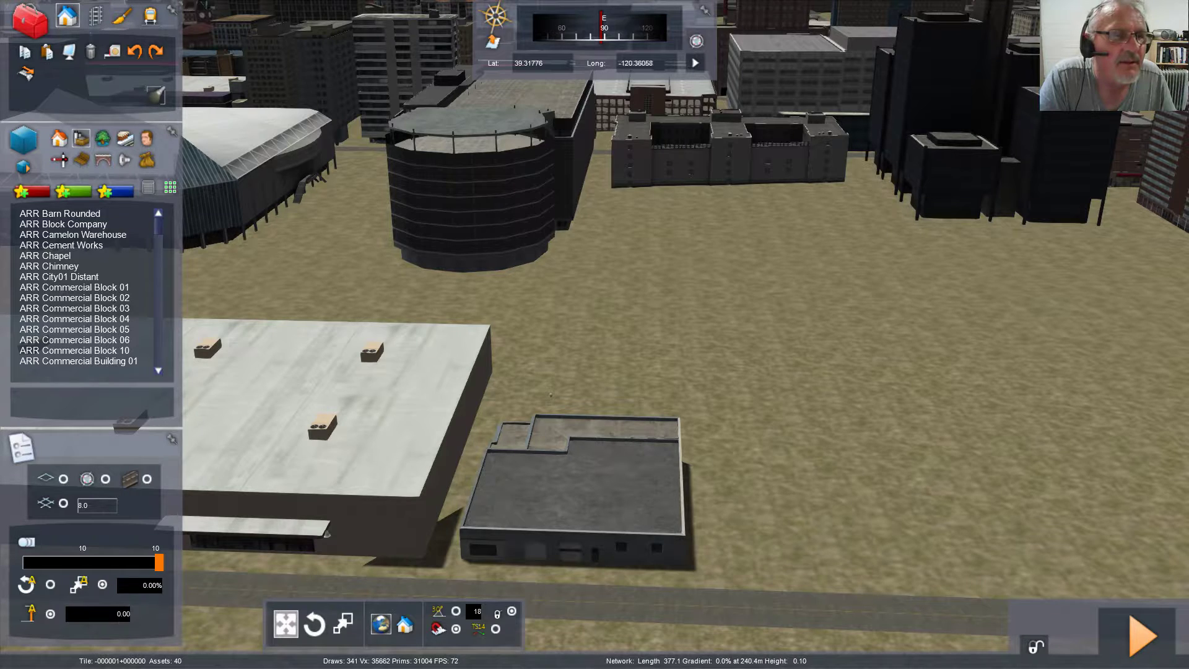
scroll(83, 288, "down", 5)
scroll(83, 288, "up", 3)
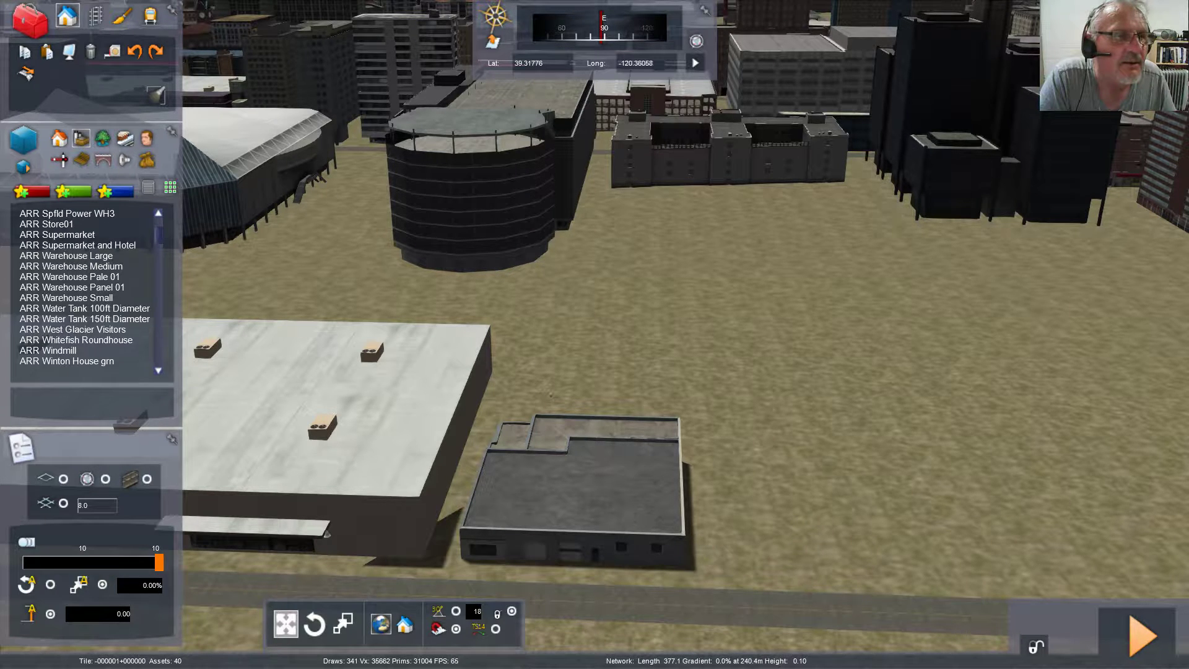
scroll(84, 288, "down", 3)
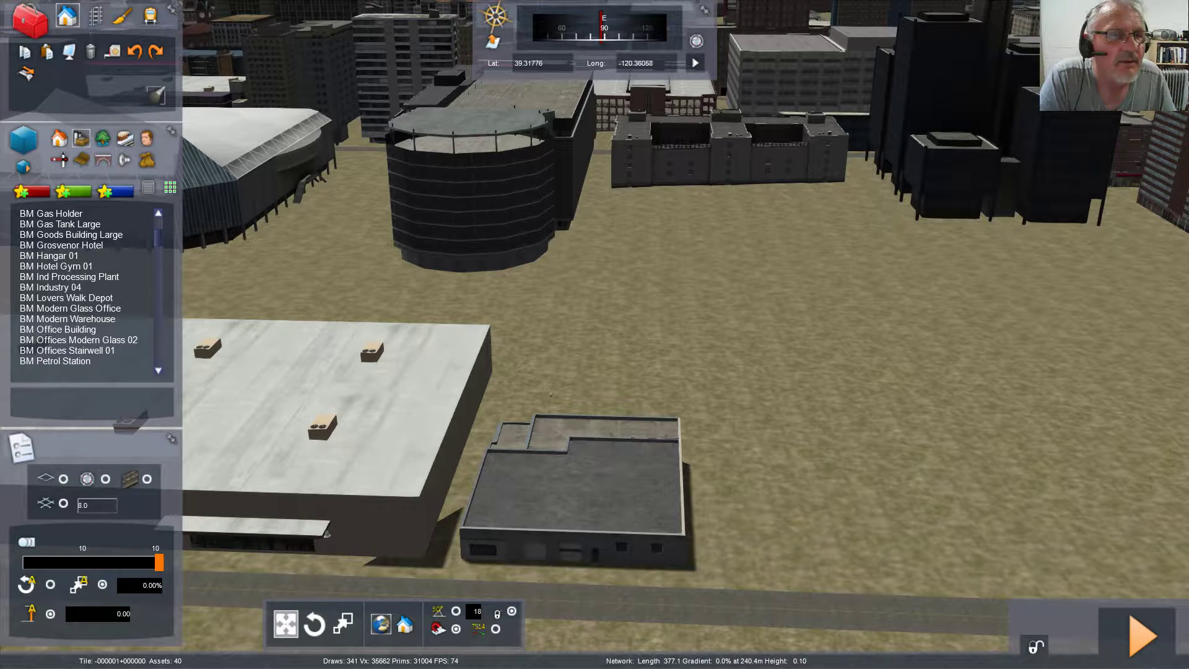
left_click(327, 532)
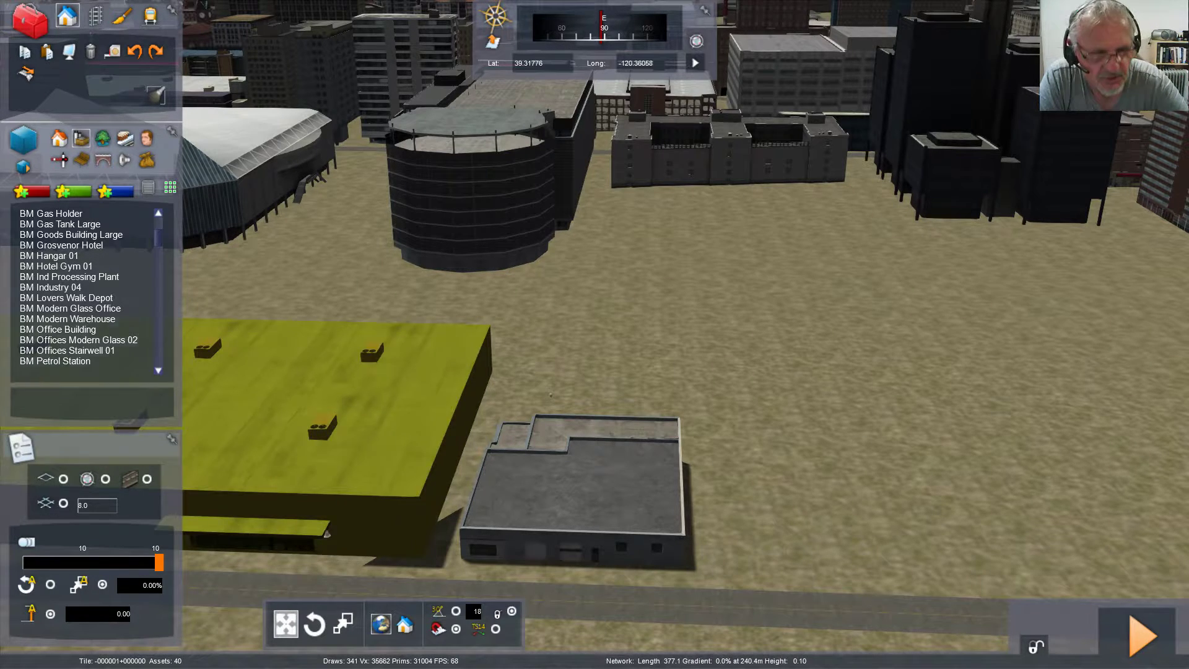
scroll(81, 329, "down", 20)
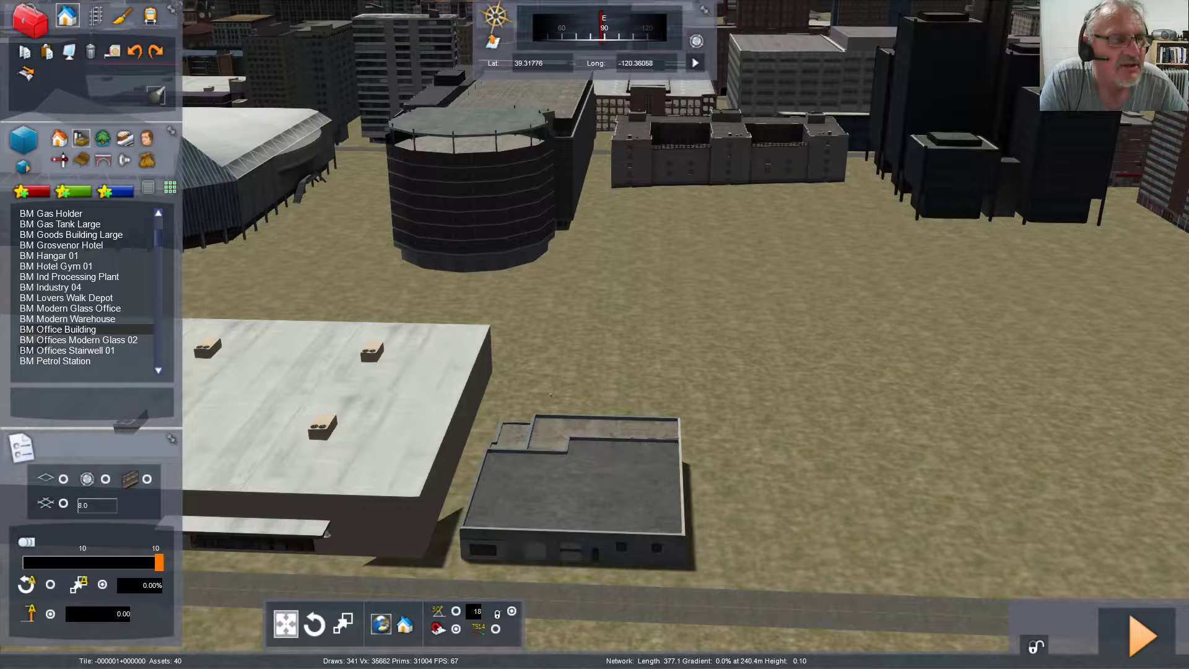
scroll(81, 329, "down", 1)
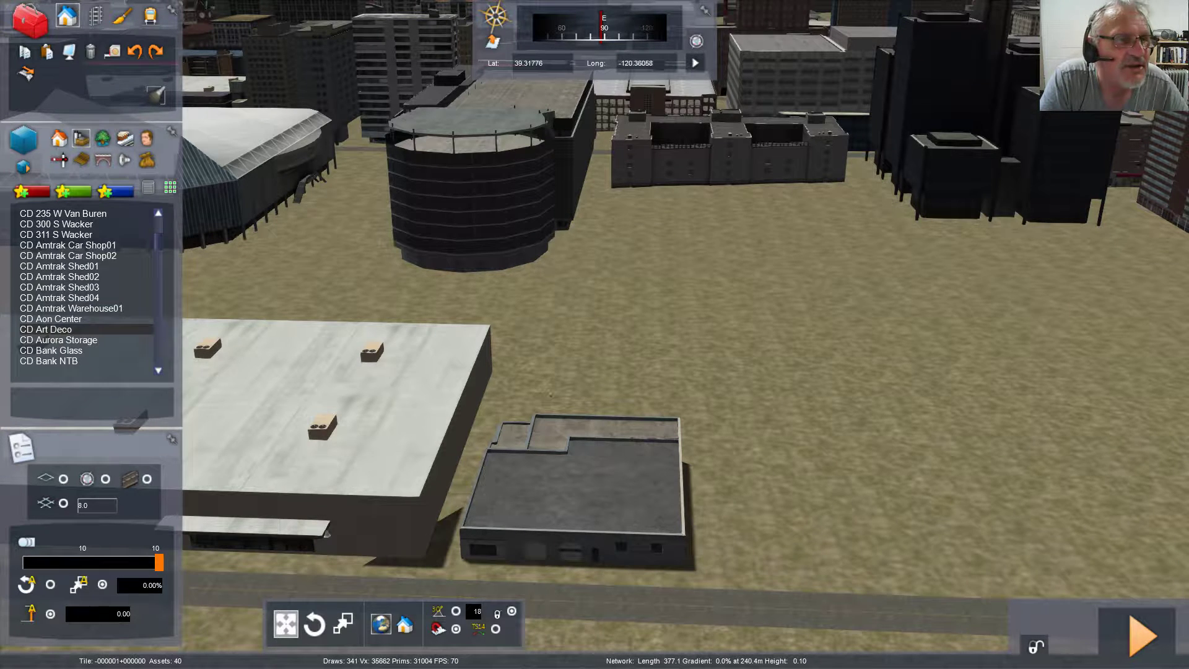
scroll(80, 329, "down", 10)
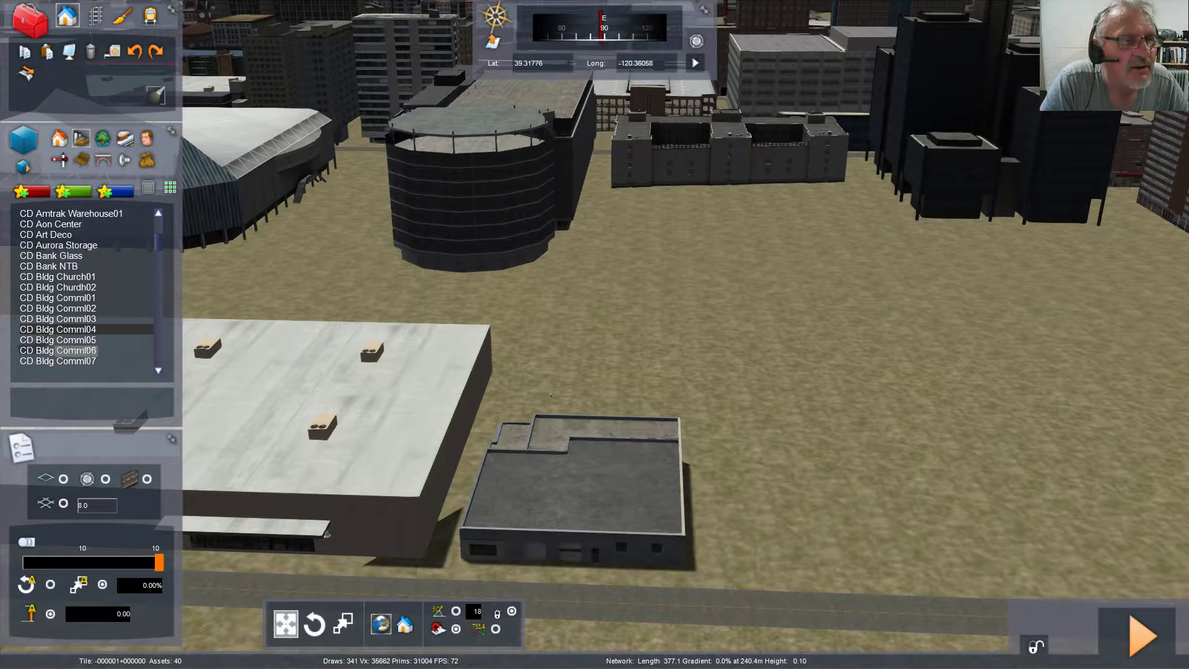
scroll(80, 328, "down", 15)
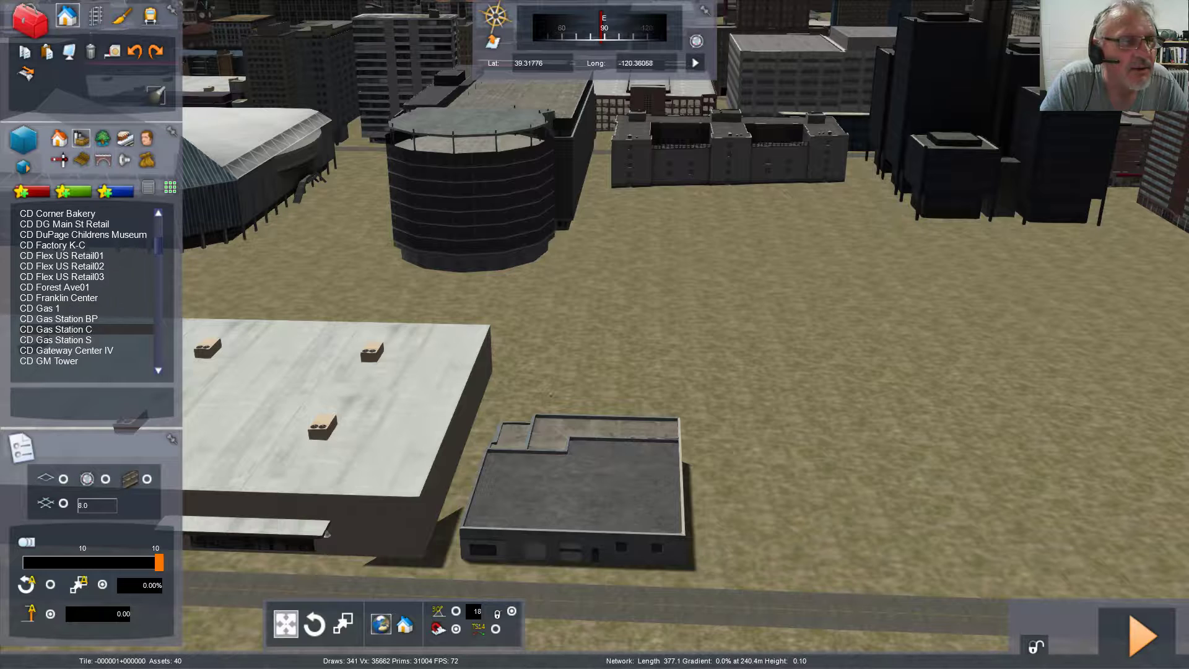
scroll(80, 328, "down", 20)
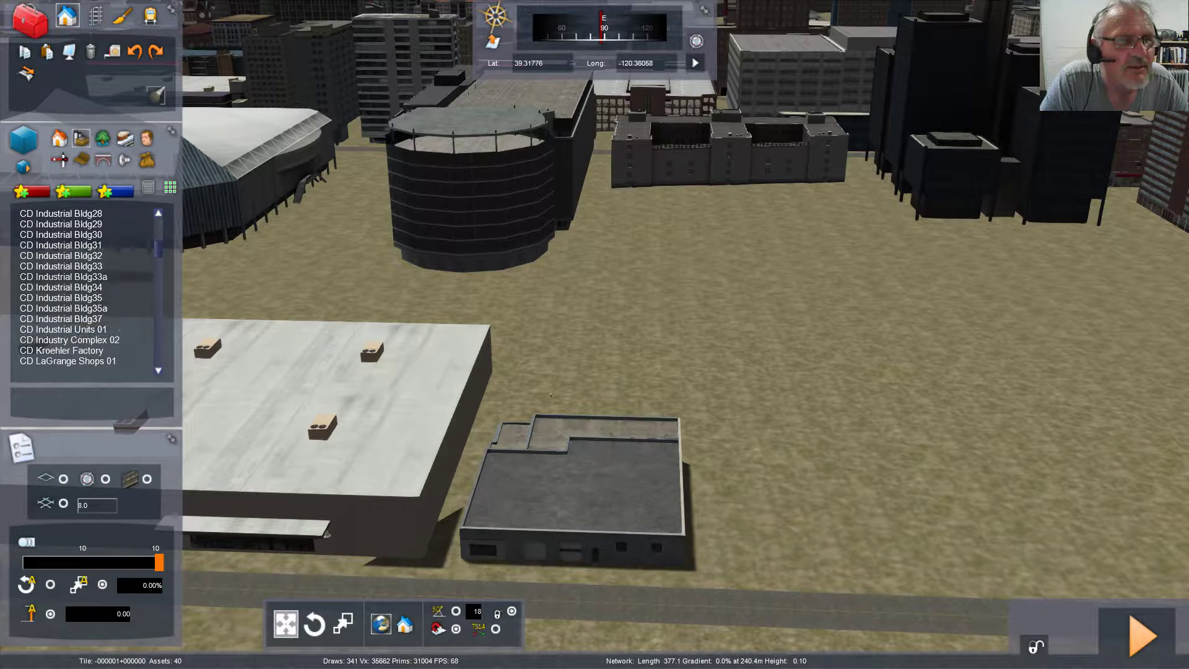
Step: Continue browsing the building assets through the HUD, PC, SH and SS entries to the SSE offices, skyscrapers and warehouses
scroll(80, 329, "down", 20)
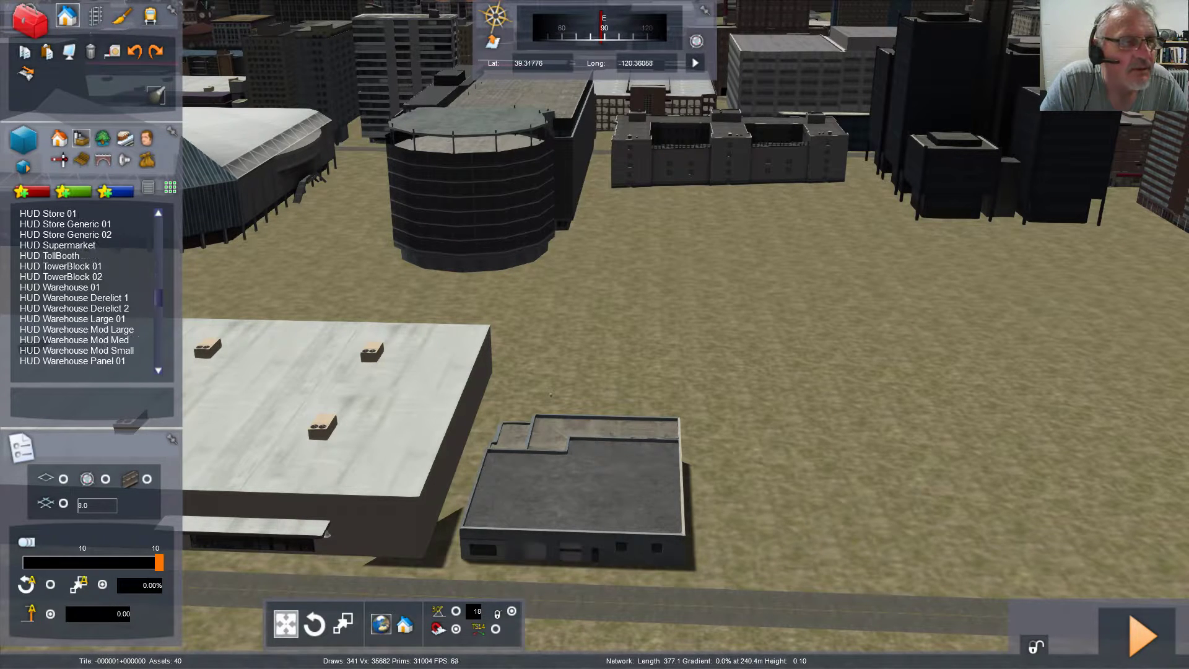
scroll(80, 329, "down", 20)
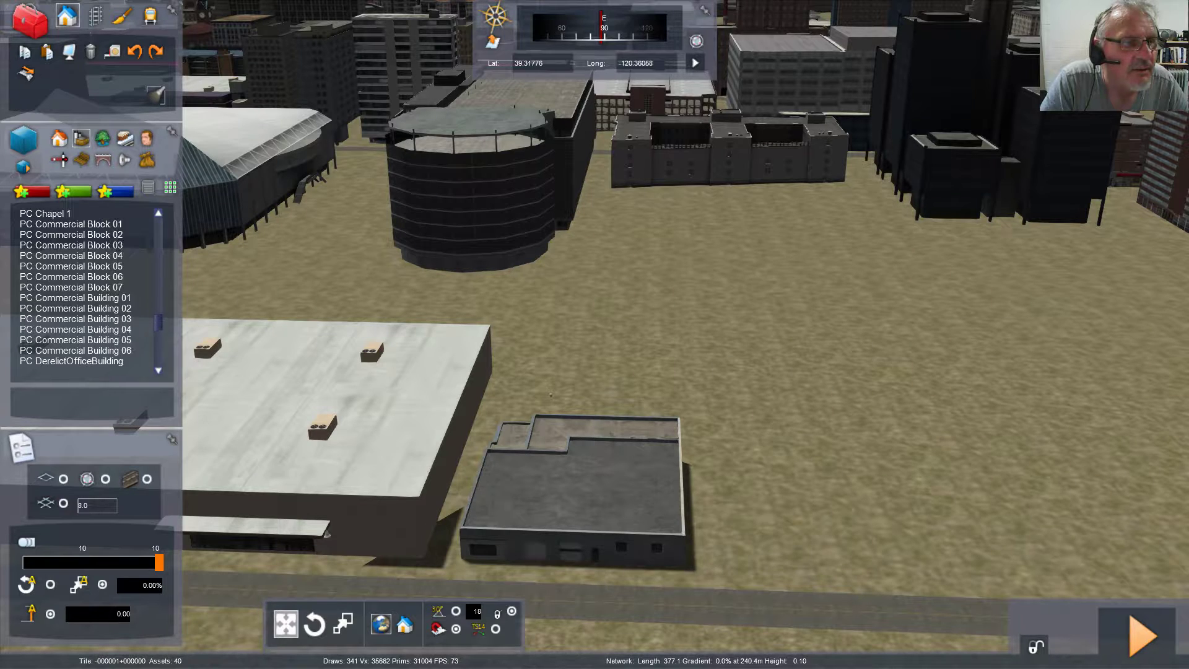
scroll(80, 287, "down", 15)
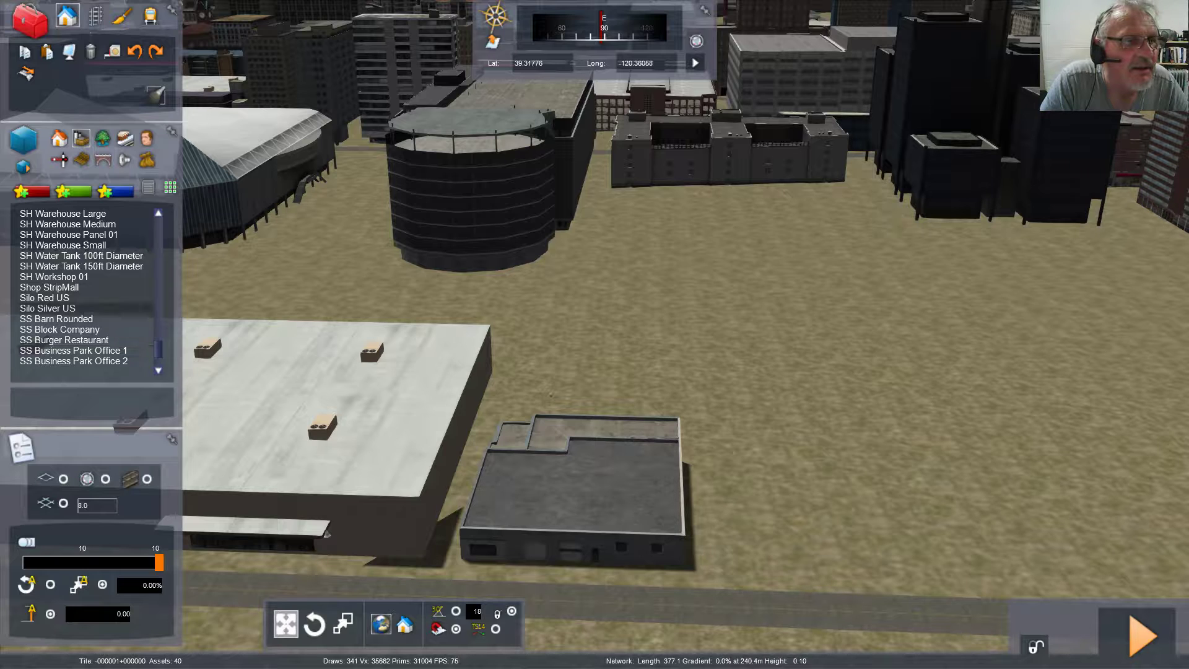
scroll(81, 340, "down", 3)
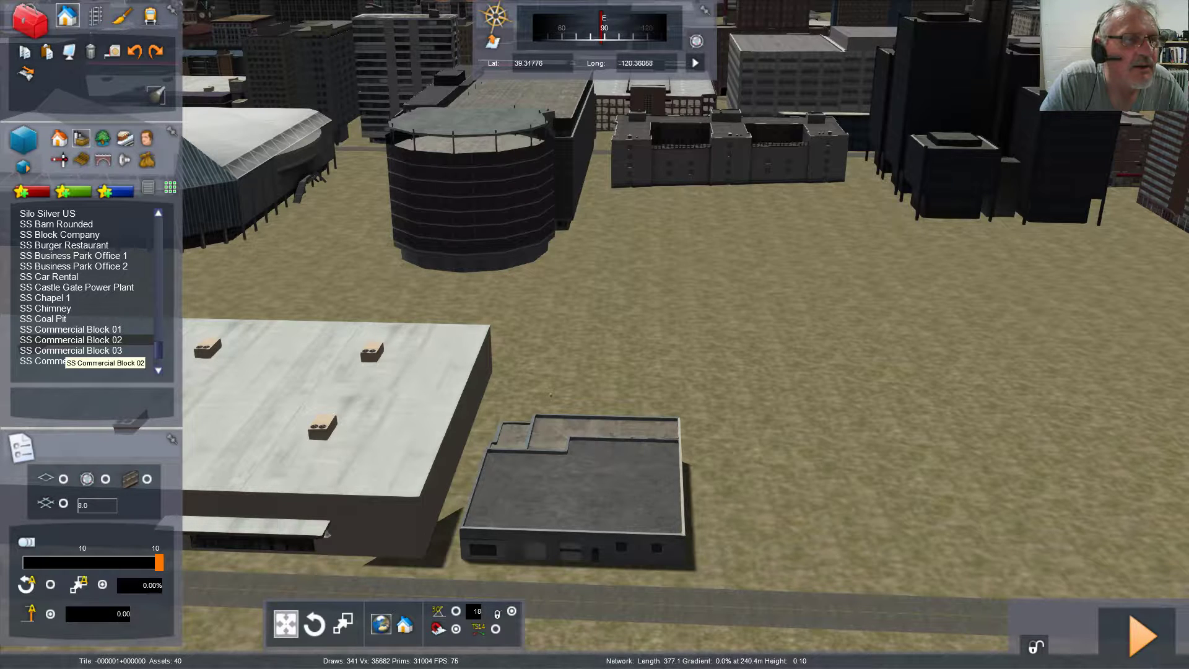
scroll(81, 340, "down", 6)
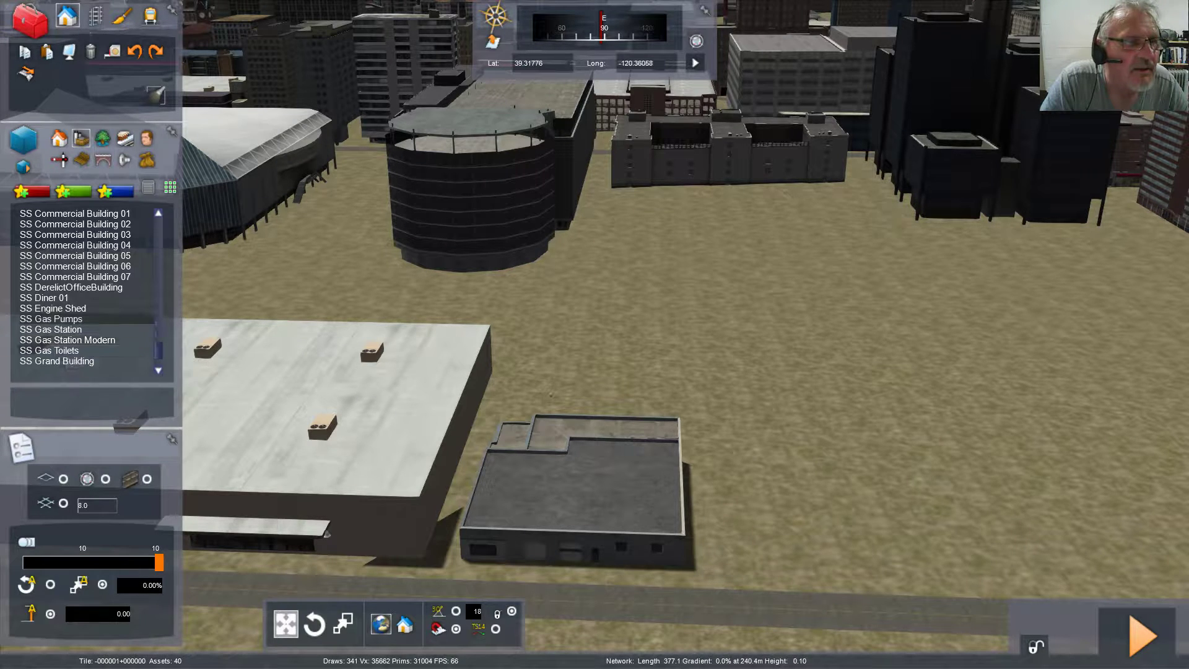
scroll(80, 318, "down", 3)
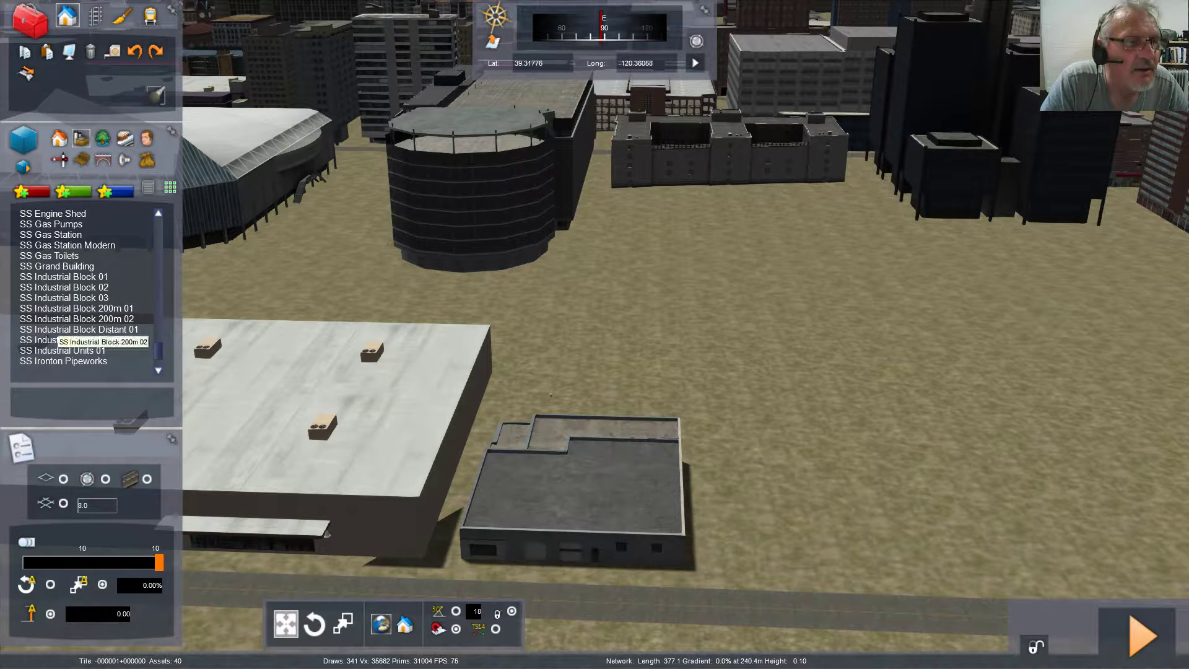
scroll(81, 318, "down", 8)
scroll(81, 319, "down", 12)
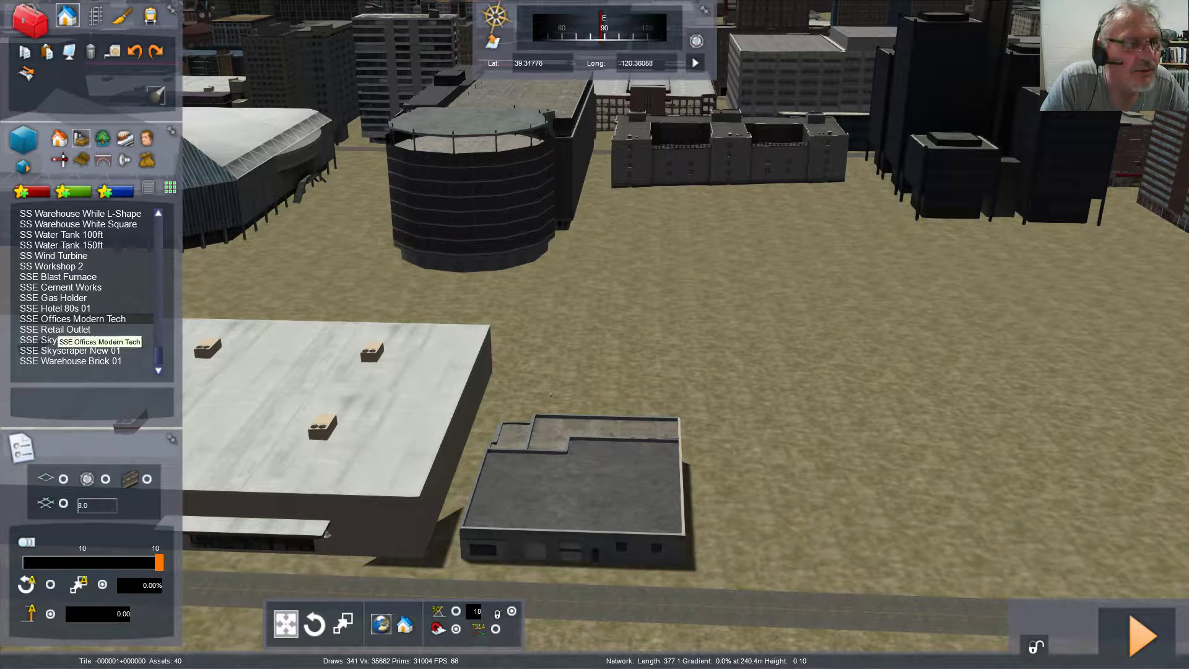
scroll(81, 353, "down", 2)
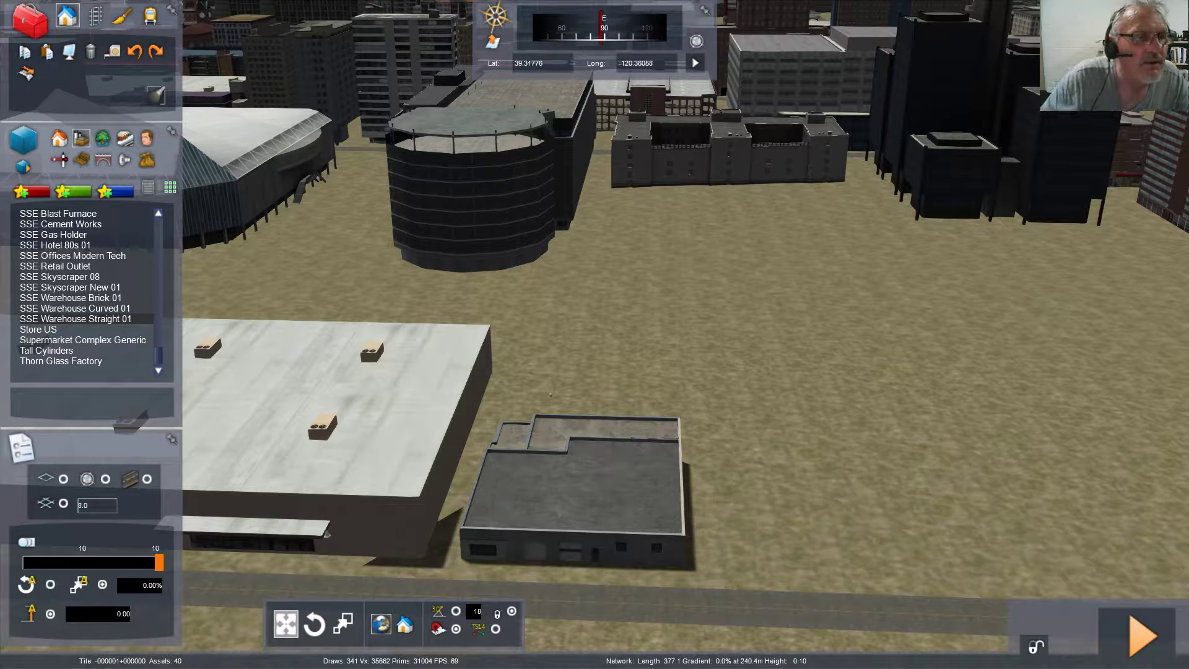
scroll(81, 319, "up", 1)
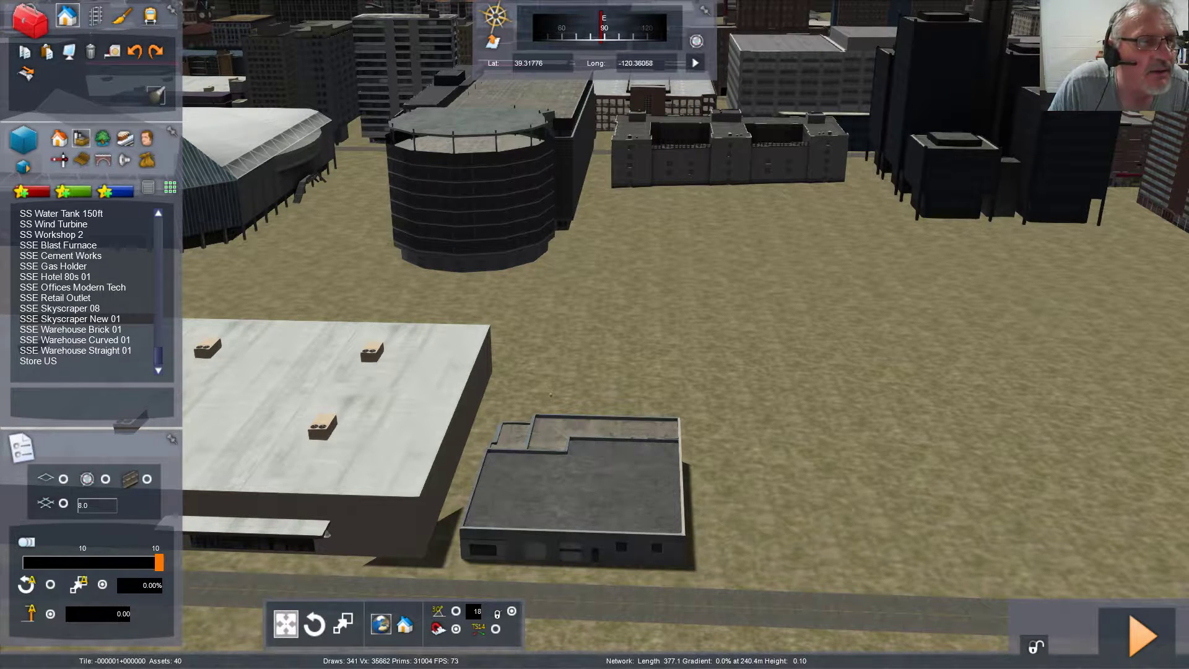
scroll(81, 318, "up", 1)
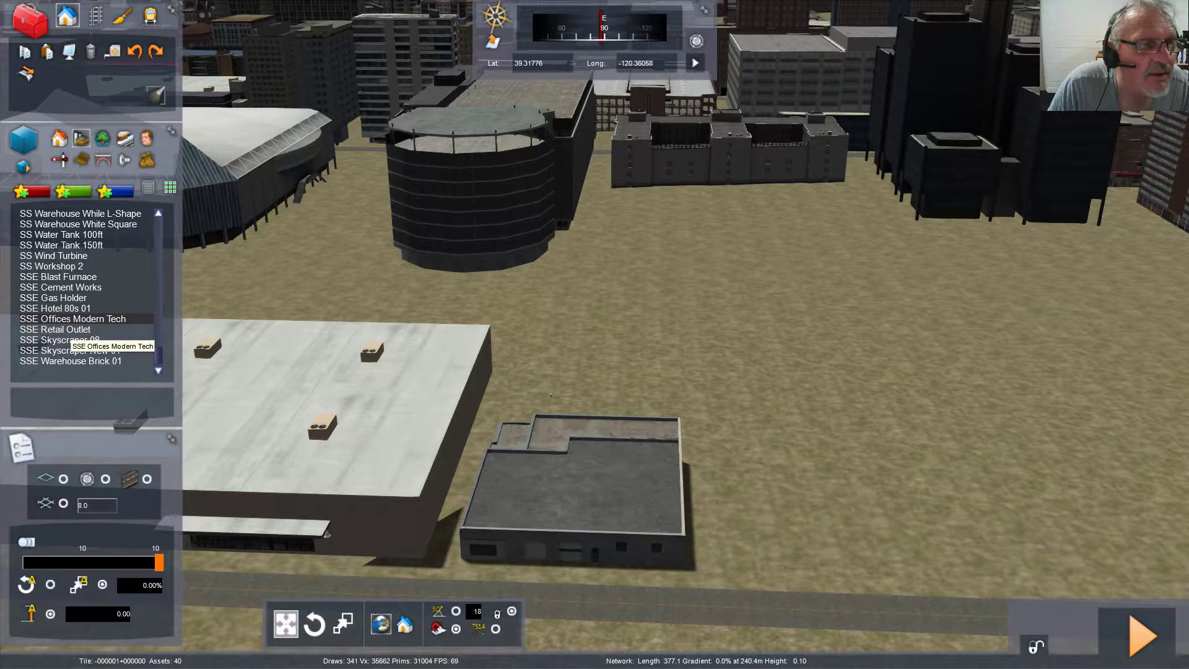
scroll(81, 318, "up", 1)
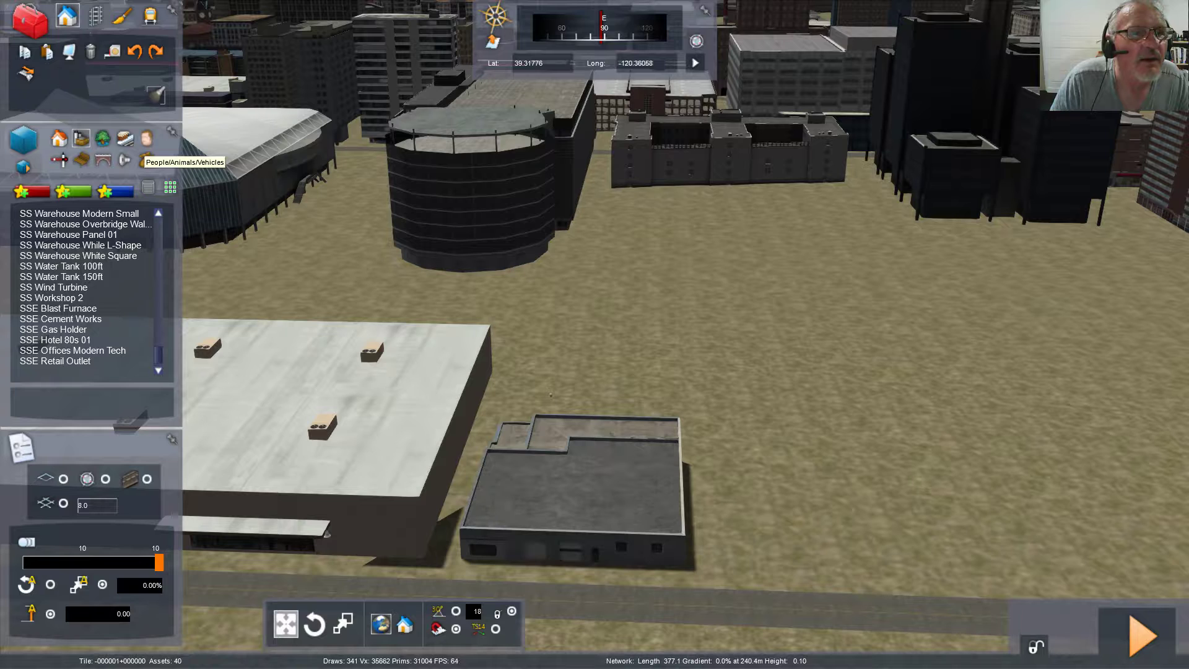
Step: Browse the people, animal and vehicle assets from the ARR entries to the last Truck entries and back to the SS trucks
left_click(146, 137)
scroll(84, 266, "down", 10)
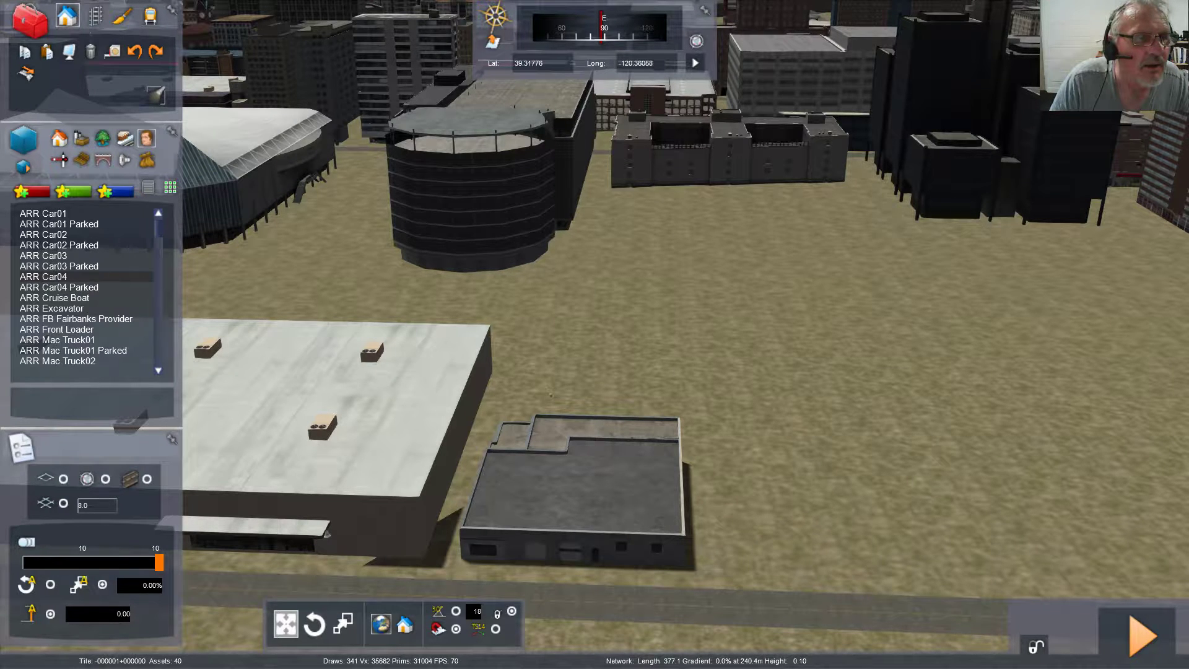
scroll(83, 284, "down", 20)
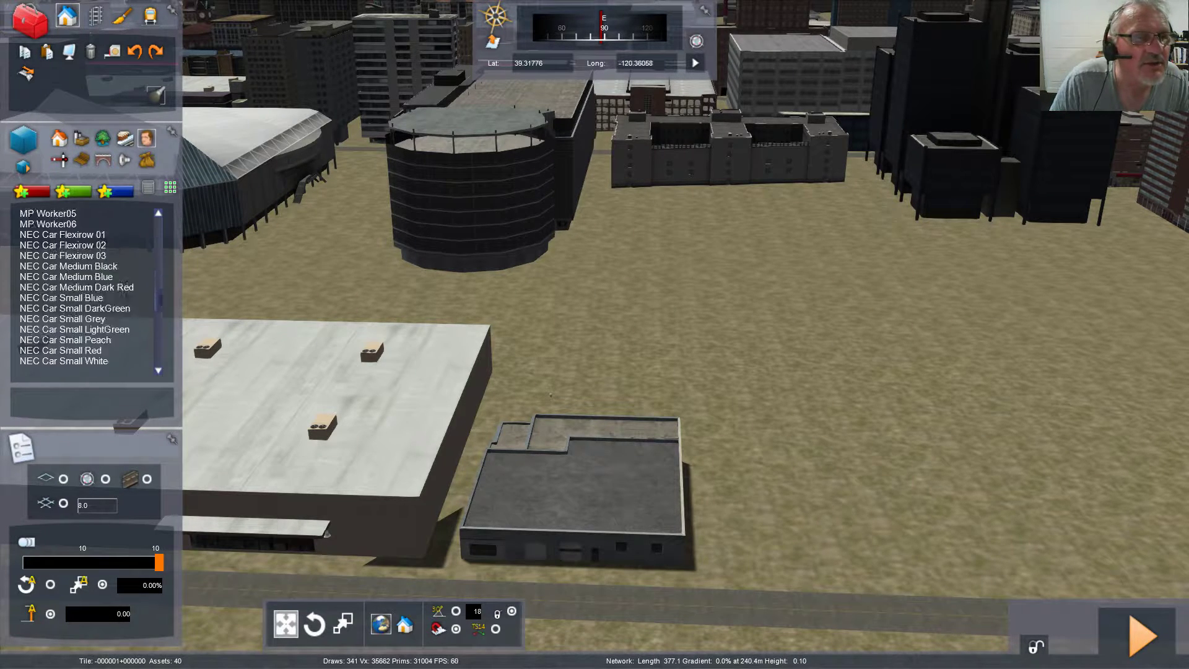
scroll(83, 288, "down", 6)
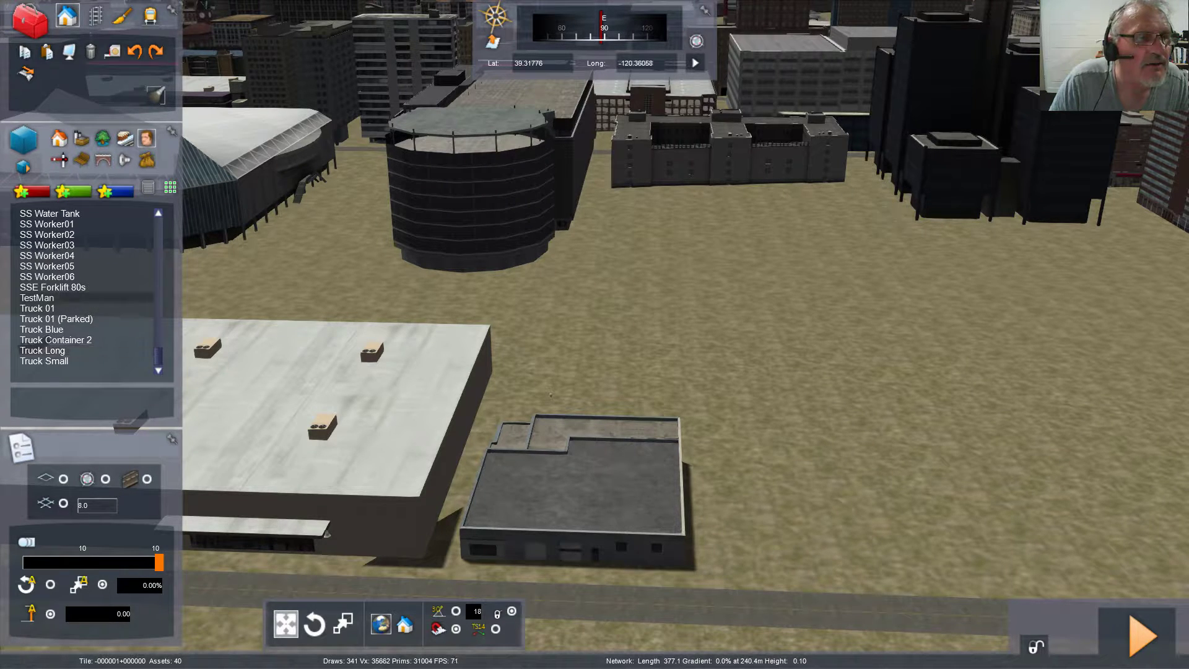
scroll(74, 297, "up", 2)
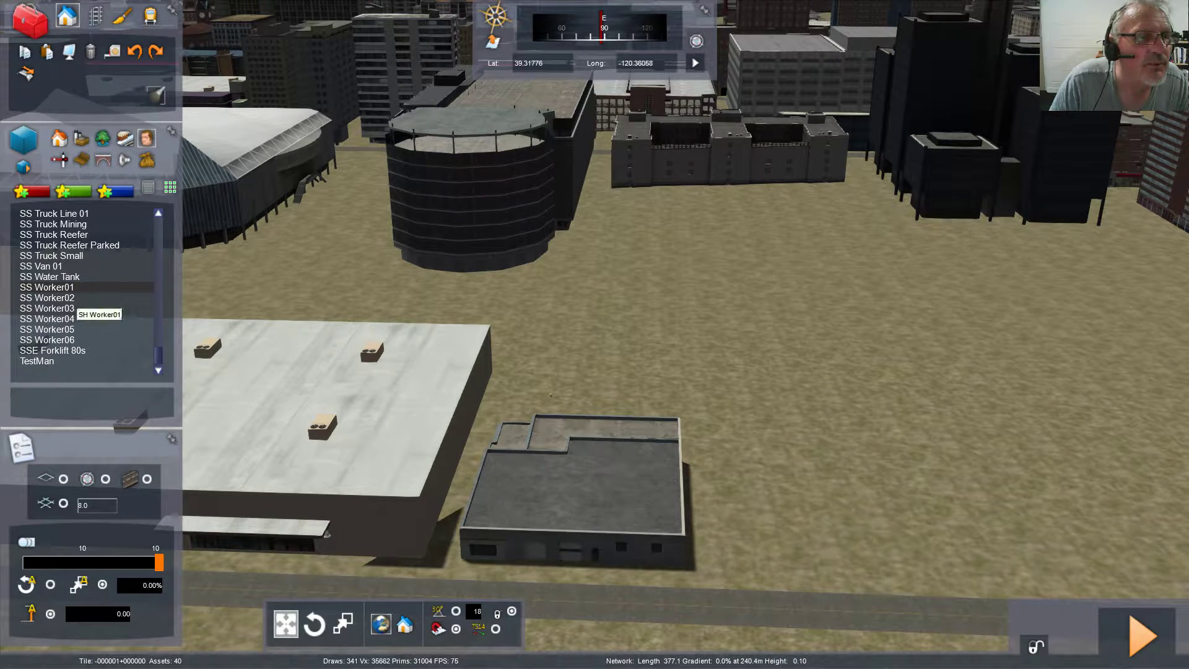
scroll(83, 288, "up", 2)
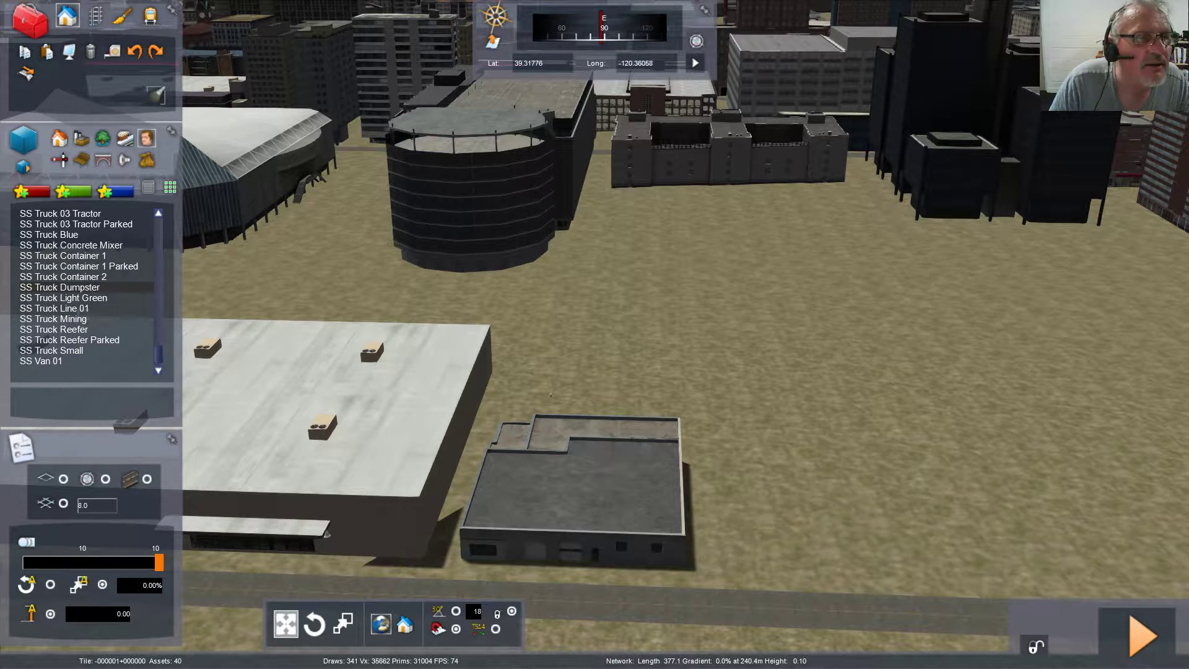
scroll(84, 288, "up", 4)
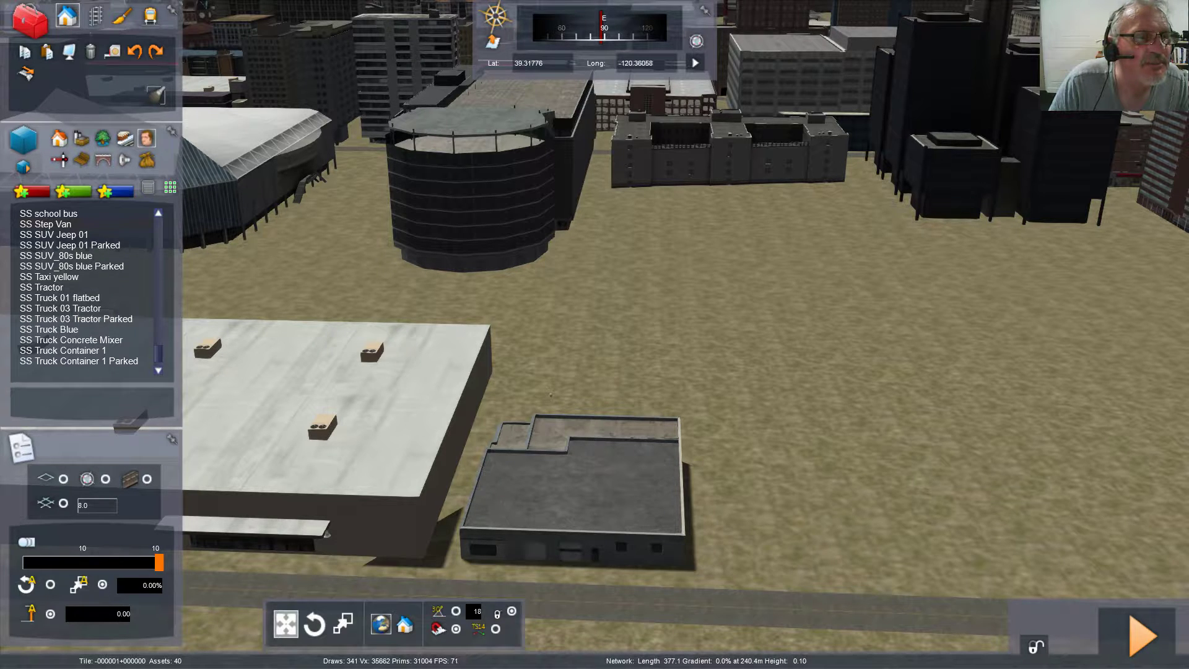
Step: Preview the SS Step Van and SS school bus vehicle assets without placing them
left_click(45, 223)
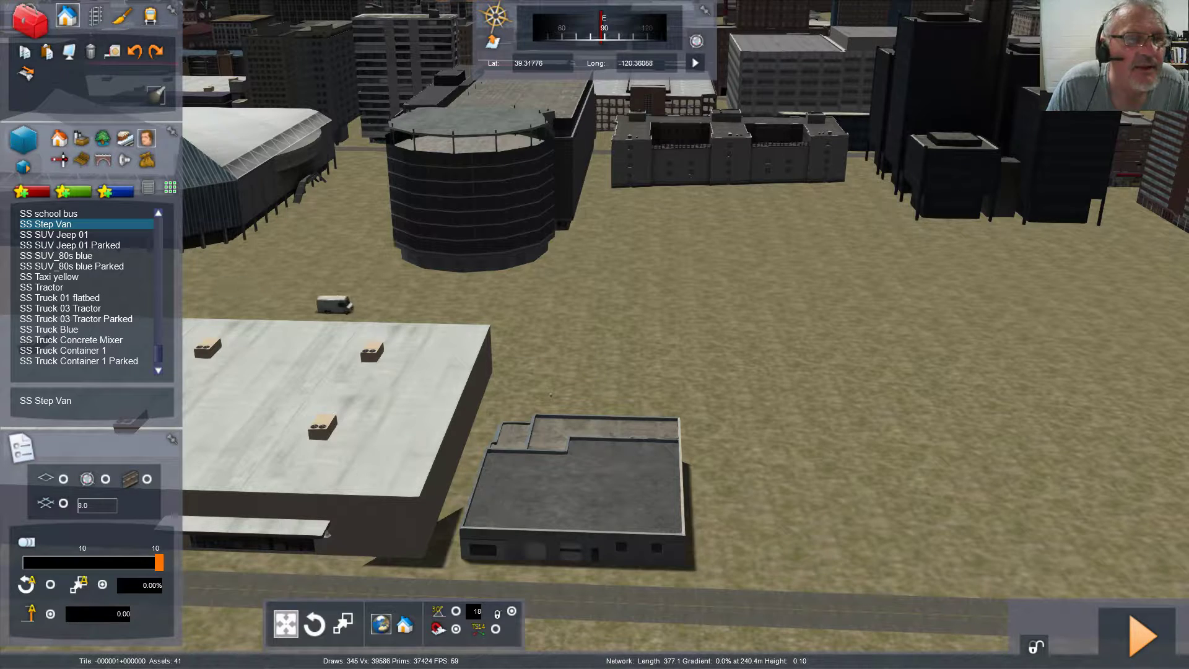
key("Escape")
left_click(49, 213)
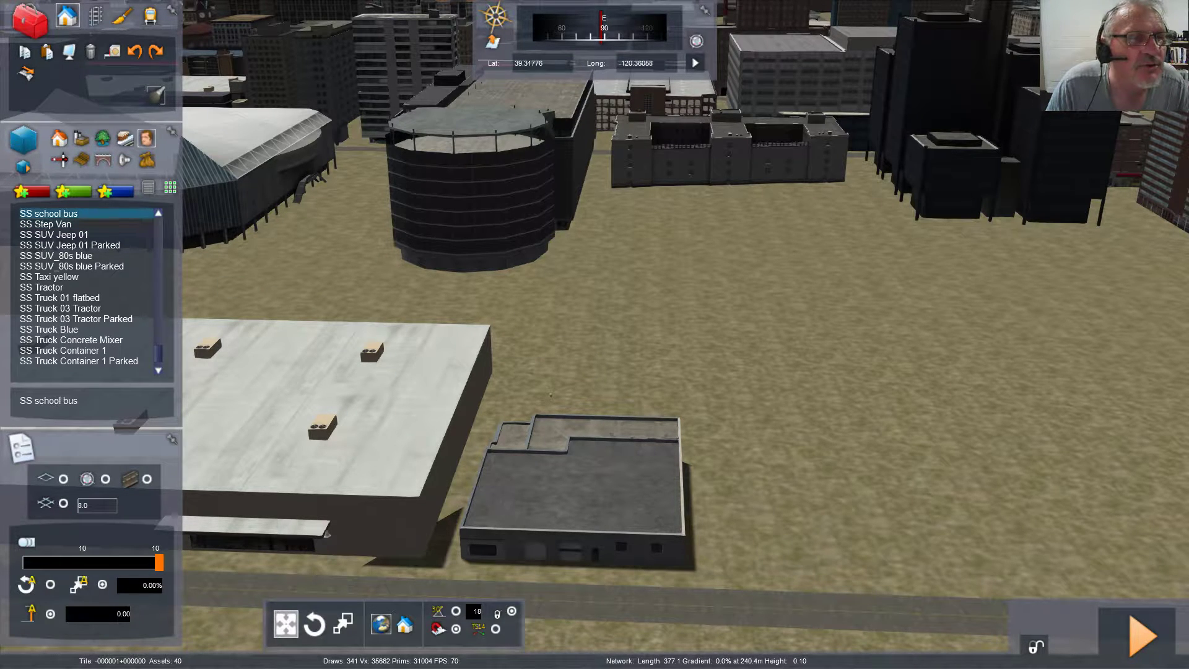
key("Escape")
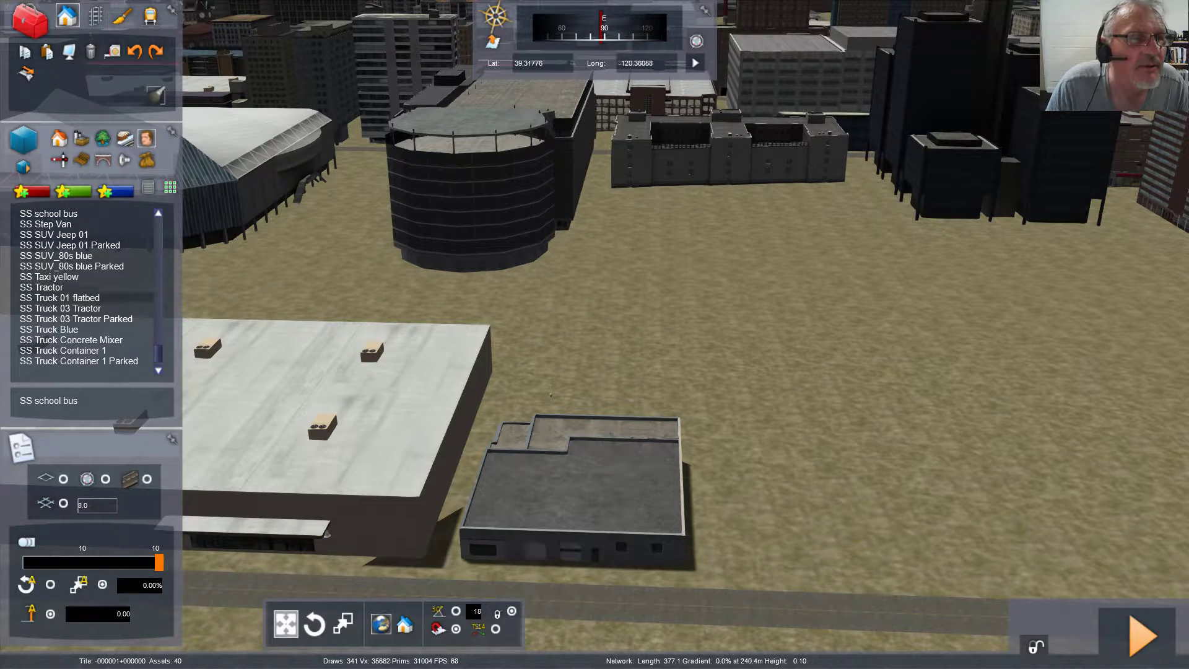
Step: Browse the vehicle and people assets backward from the SS pickups and cars through the SH entries to the PS trucks
scroll(116, 301, "up", 2)
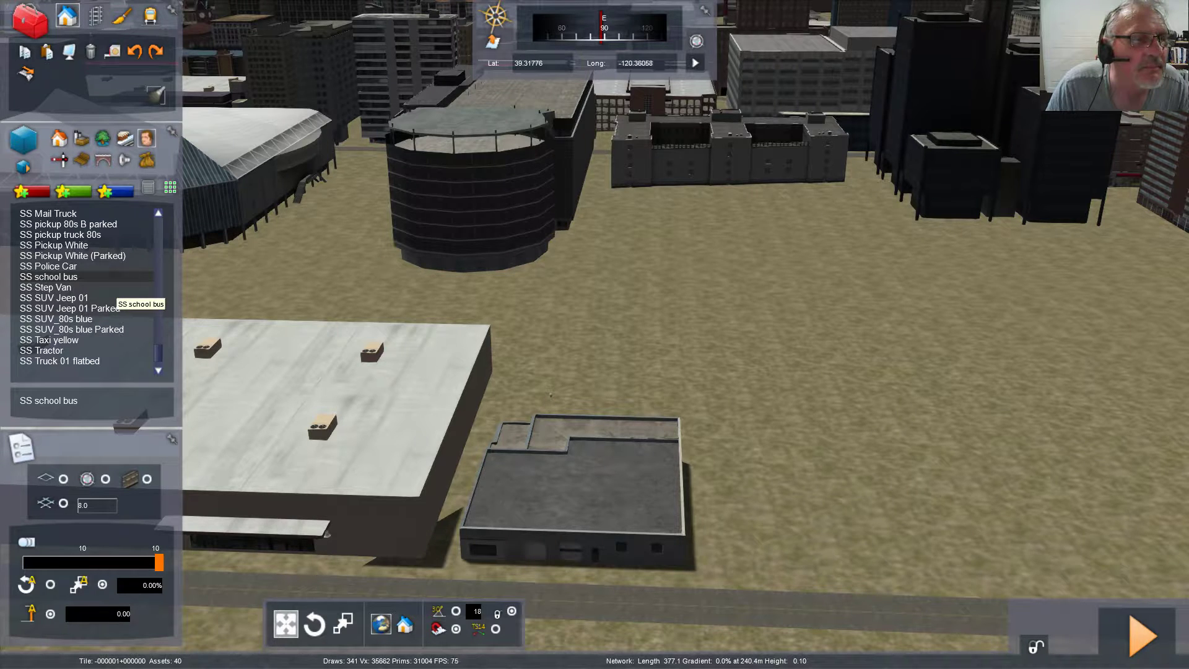
scroll(116, 301, "up", 3)
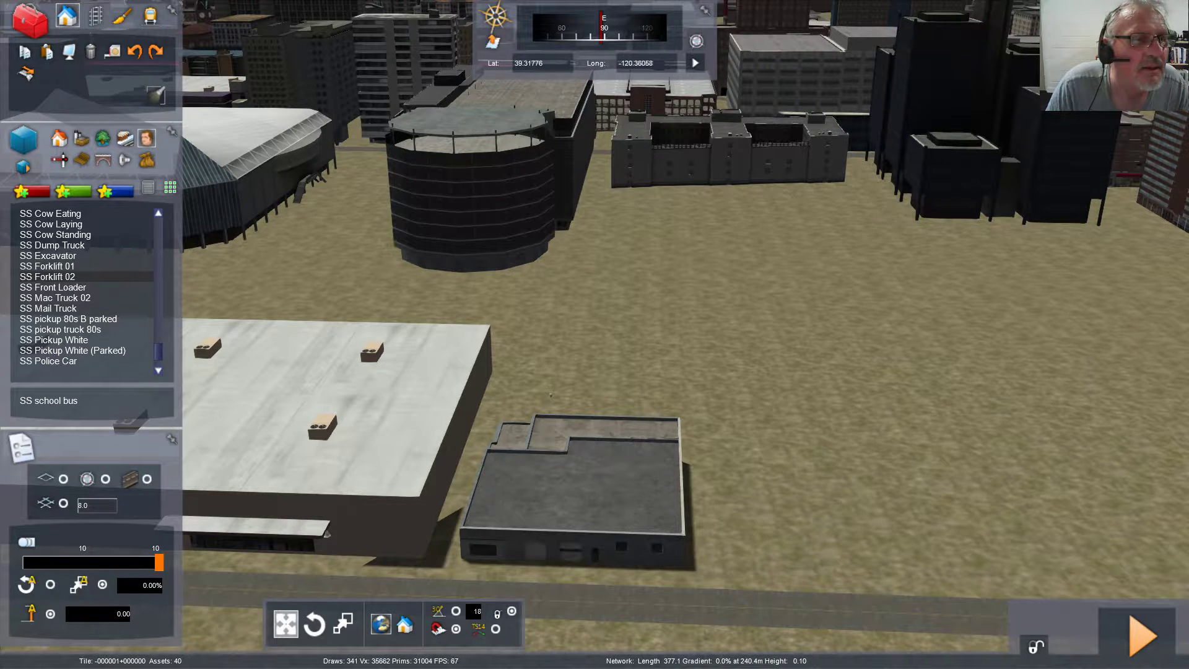
scroll(116, 301, "up", 1)
scroll(116, 301, "up", 4)
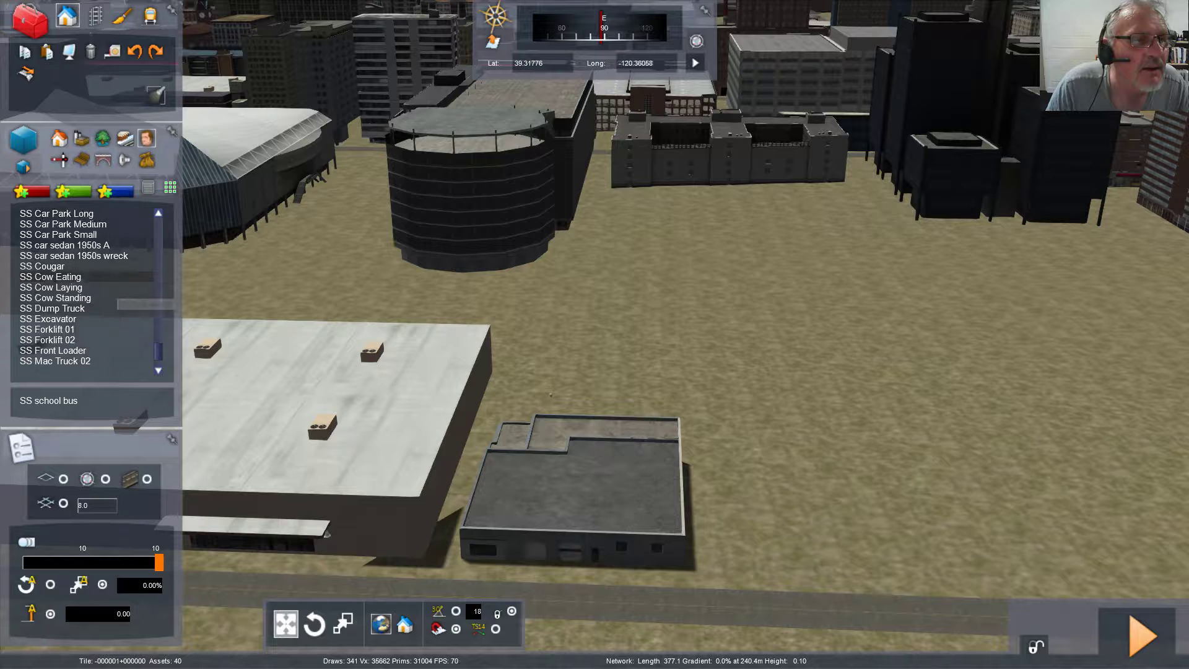
scroll(117, 301, "up", 4)
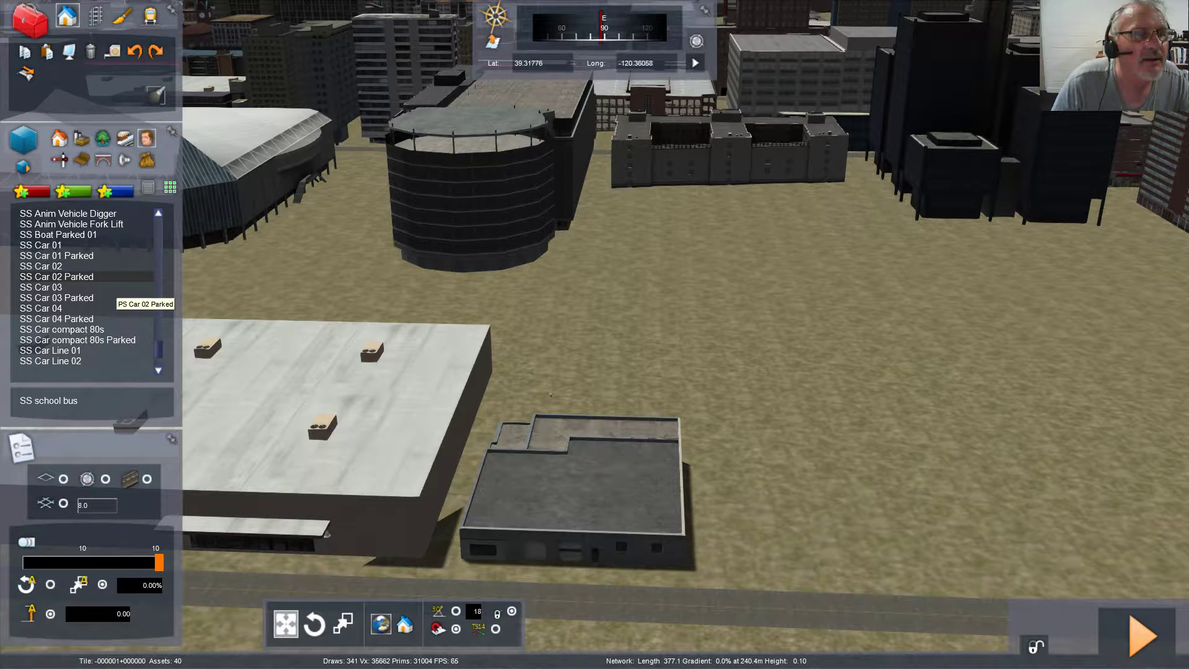
scroll(87, 276, "up", 2)
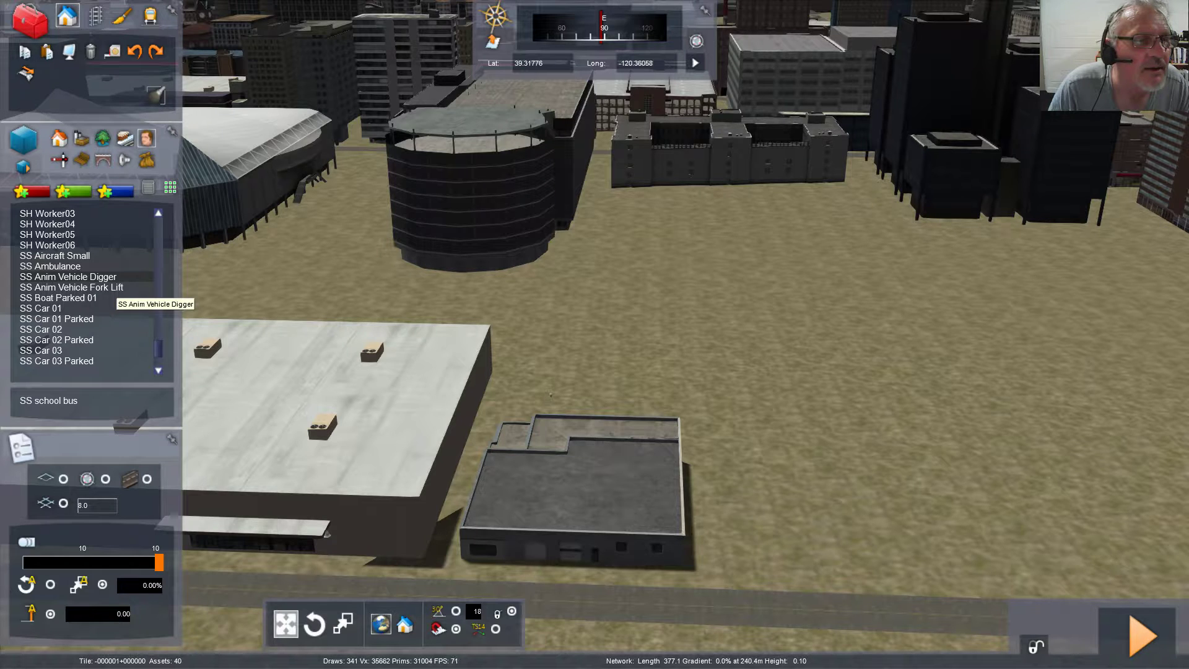
scroll(86, 276, "up", 3)
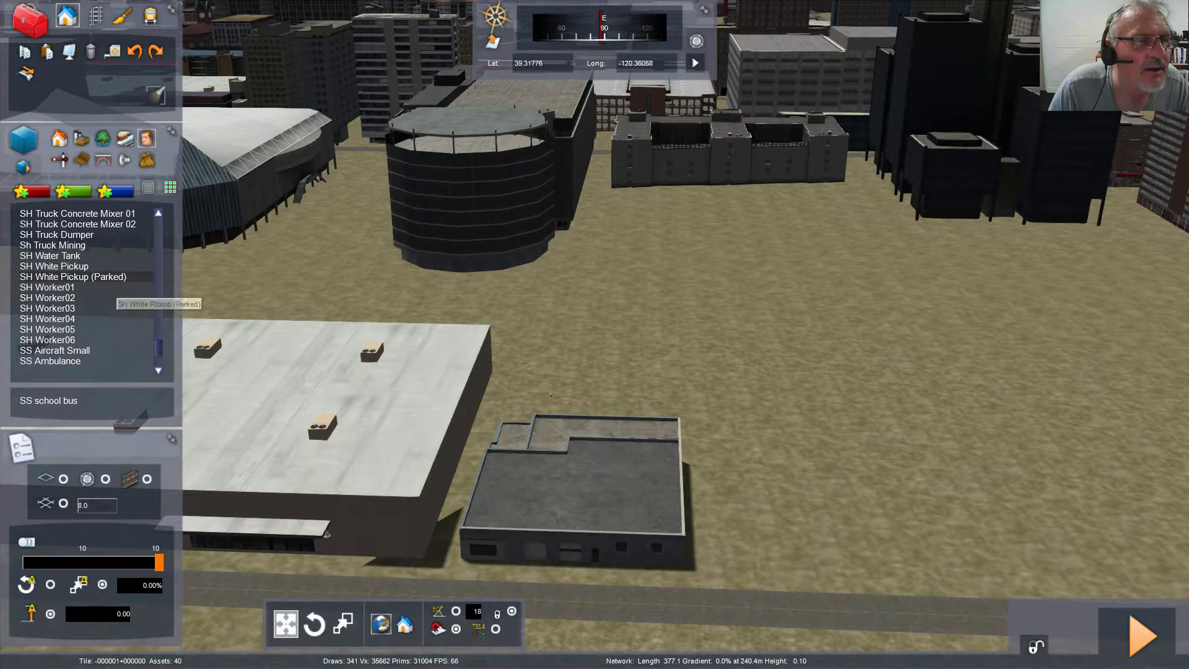
scroll(87, 276, "up", 2)
scroll(87, 277, "up", 15)
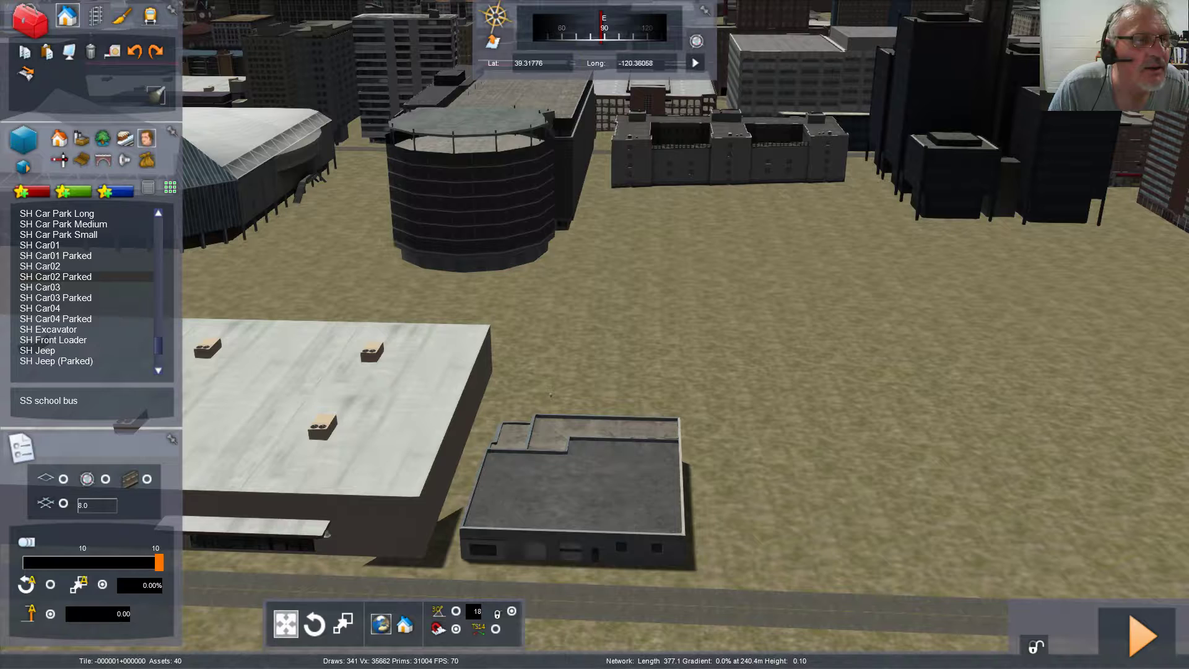
scroll(86, 277, "up", 15)
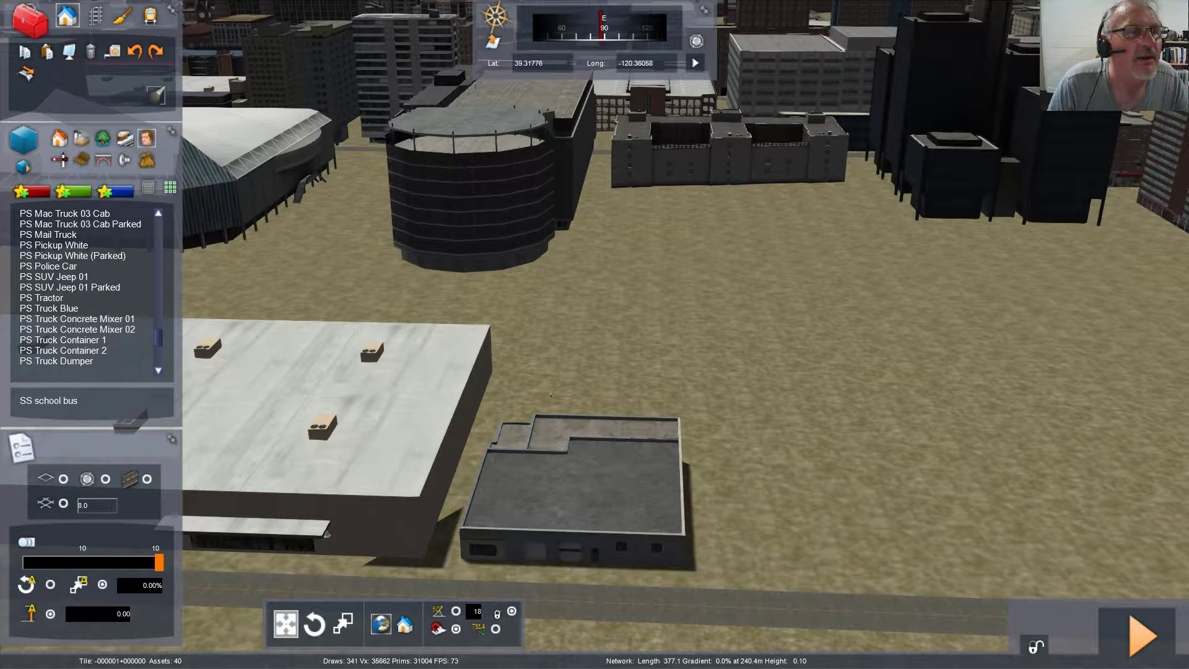
Step: Return to the commercial and industrial building assets, select SS Commercial Block 06, and browse back through the CT and CP entries
left_click(82, 138)
scroll(86, 287, "up", 20)
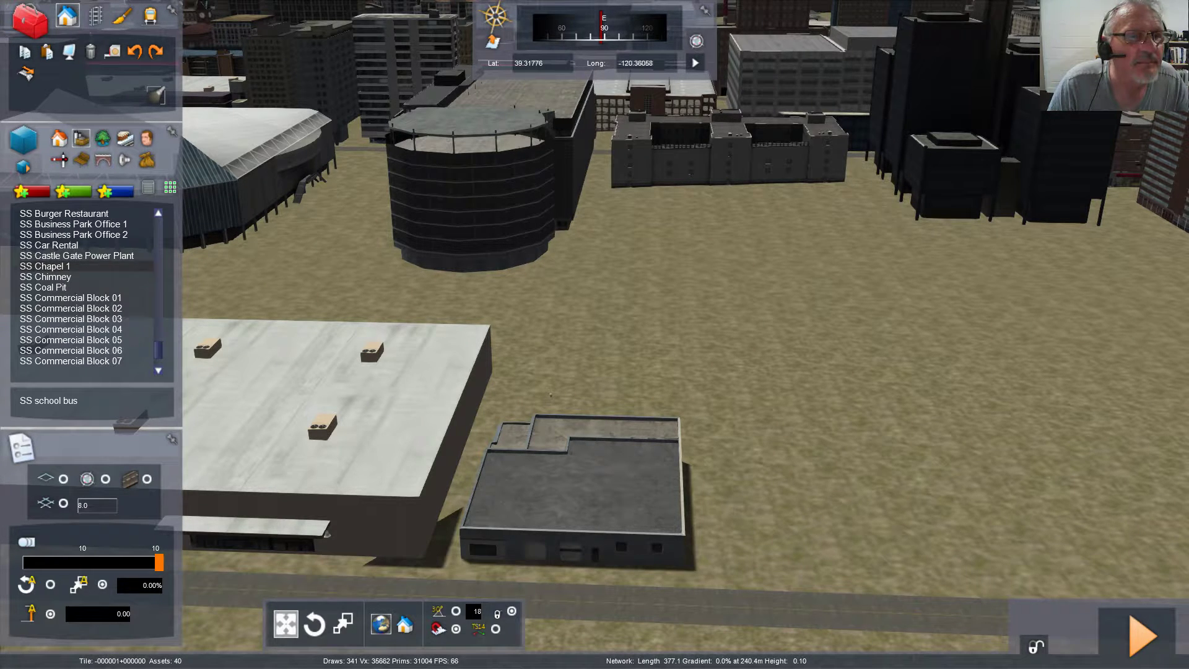
left_click(87, 350)
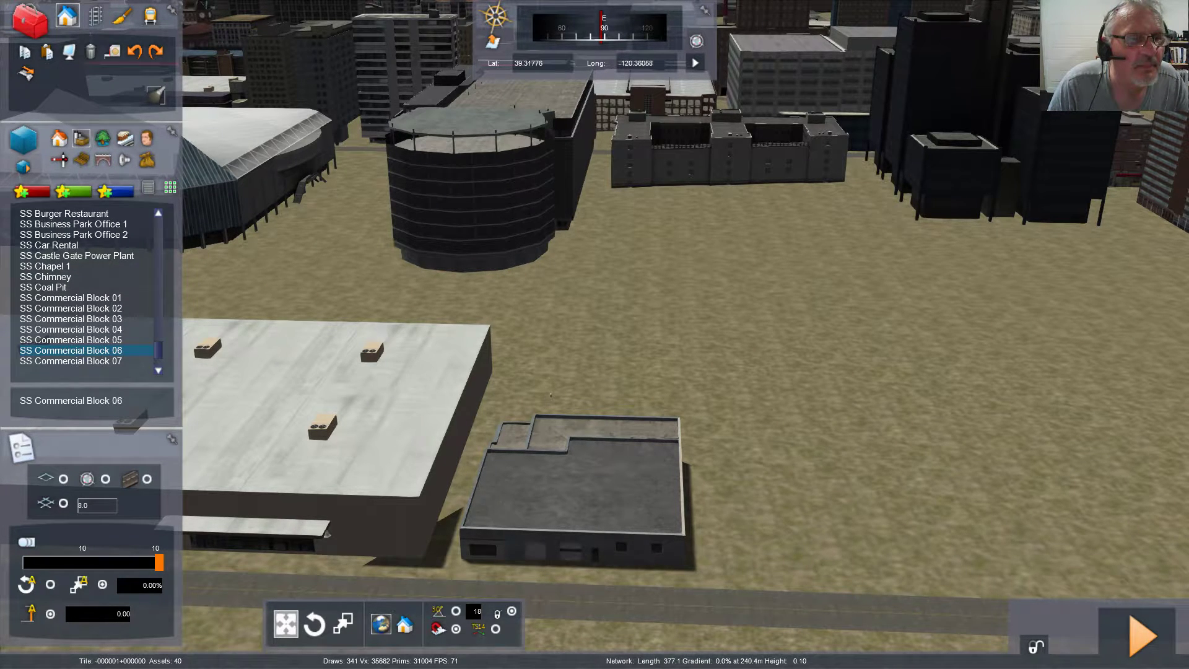
scroll(87, 286, "up", 20)
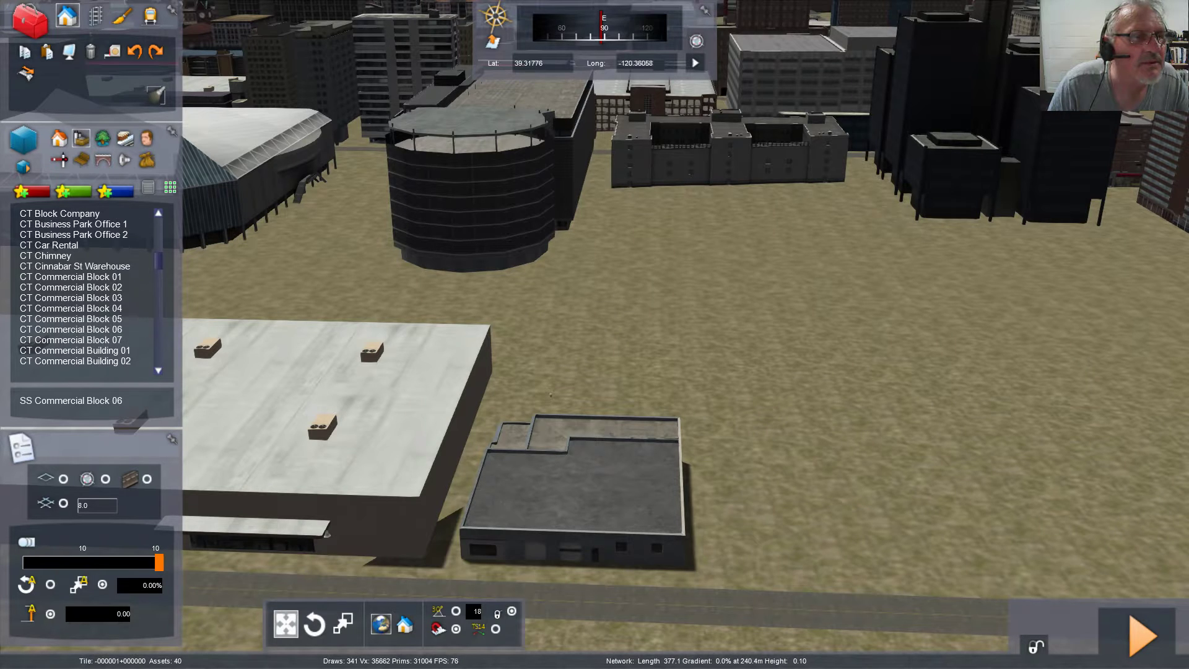
scroll(87, 287, "up", 5)
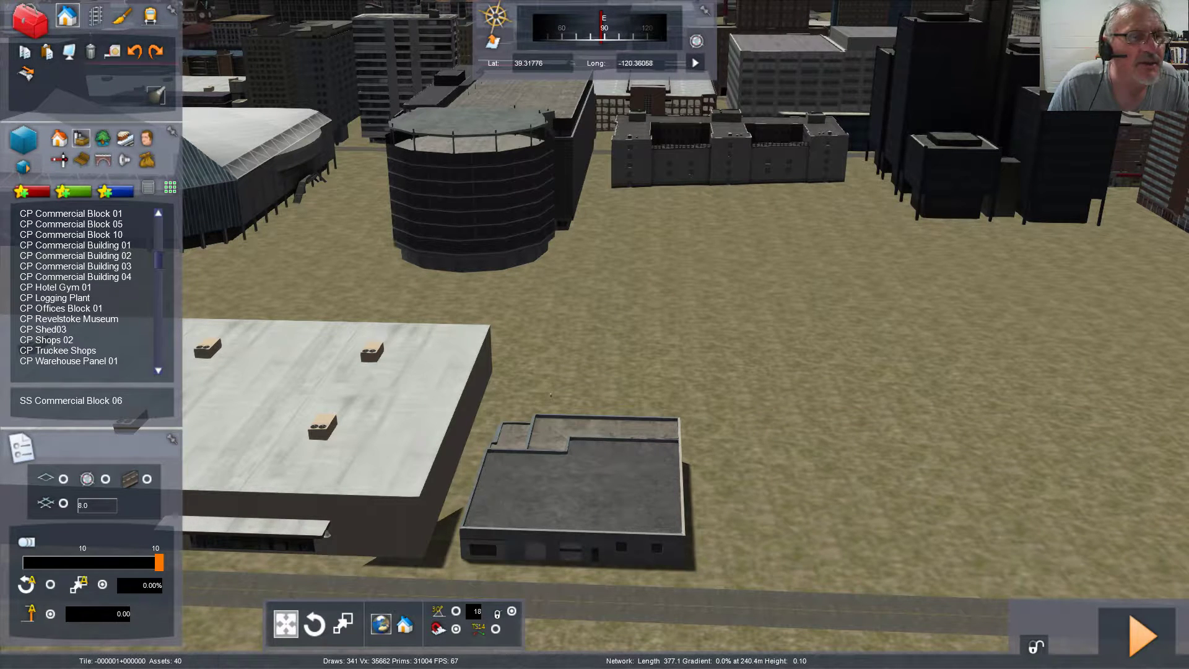
scroll(86, 287, "up", 15)
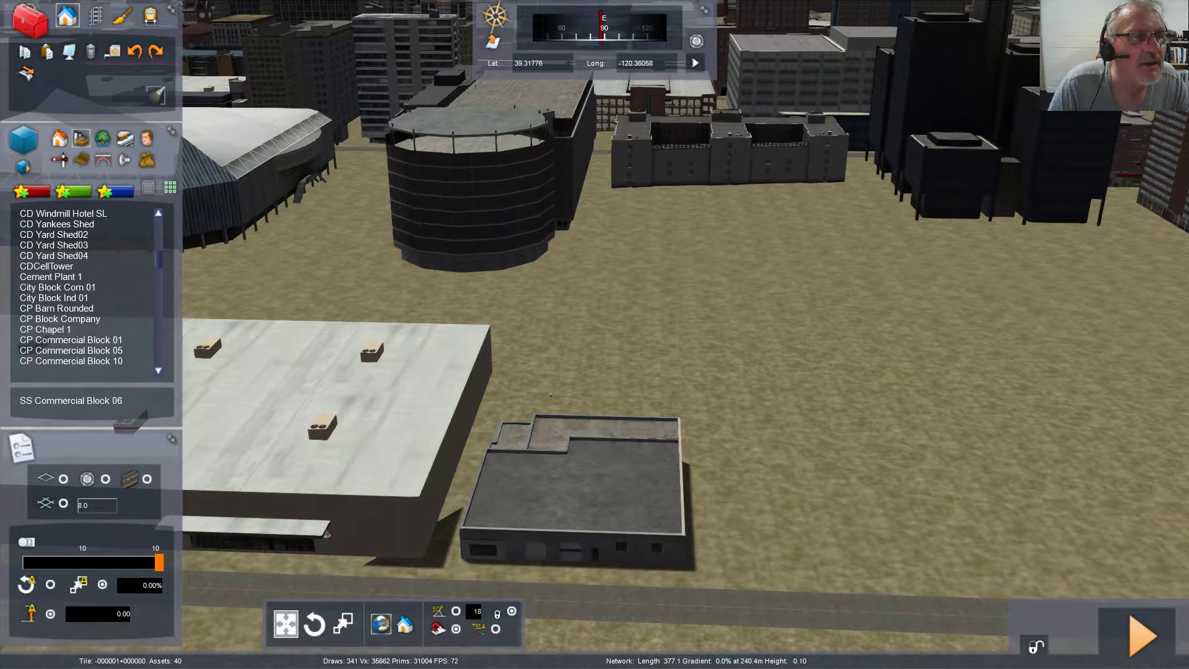
Step: Browse the CD building assets backward from the retail and skyscraper entries through the offices and industrial buildings to CD Aon Center
scroll(87, 287, "up", 4)
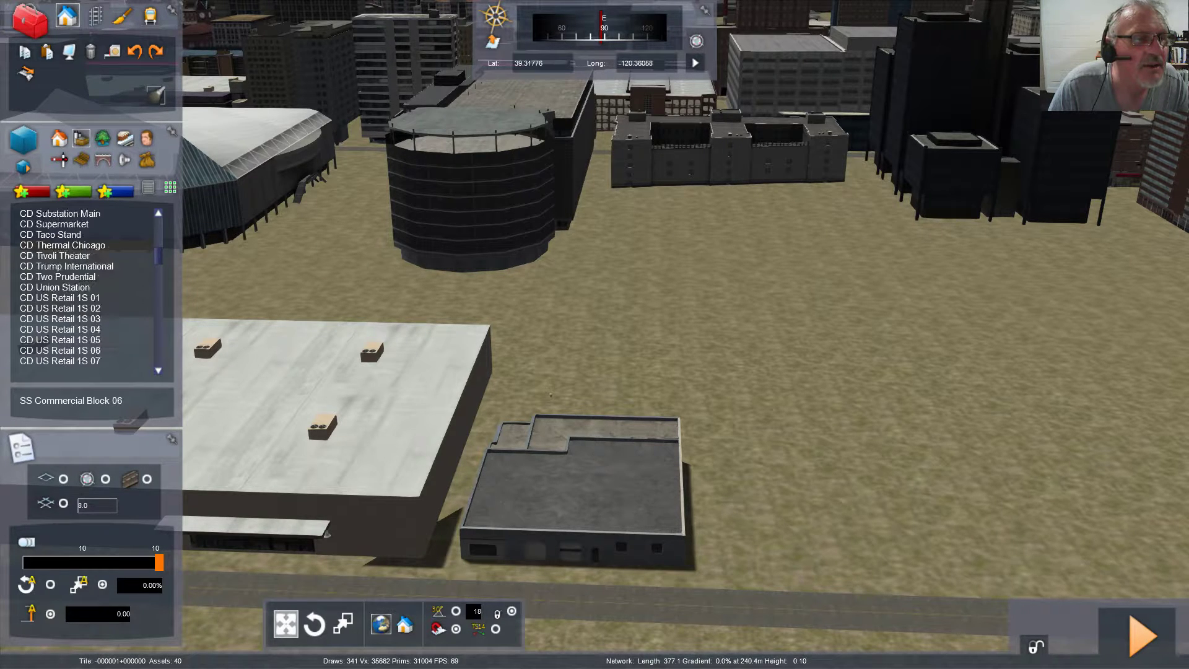
scroll(86, 286, "up", 15)
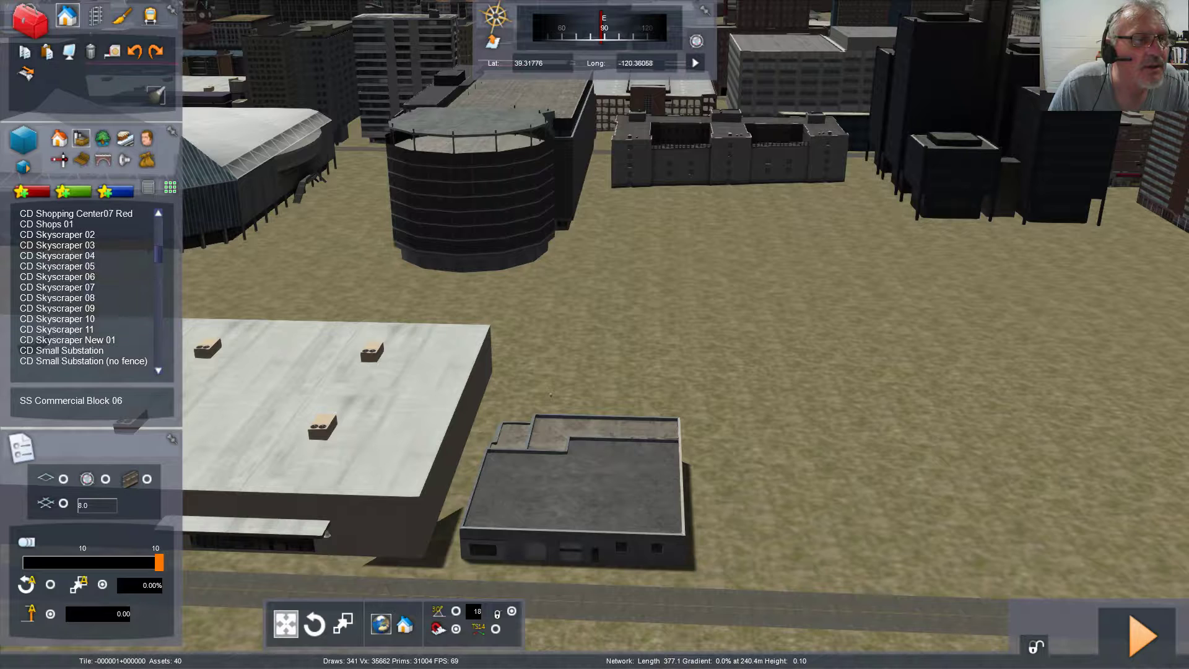
scroll(87, 287, "up", 15)
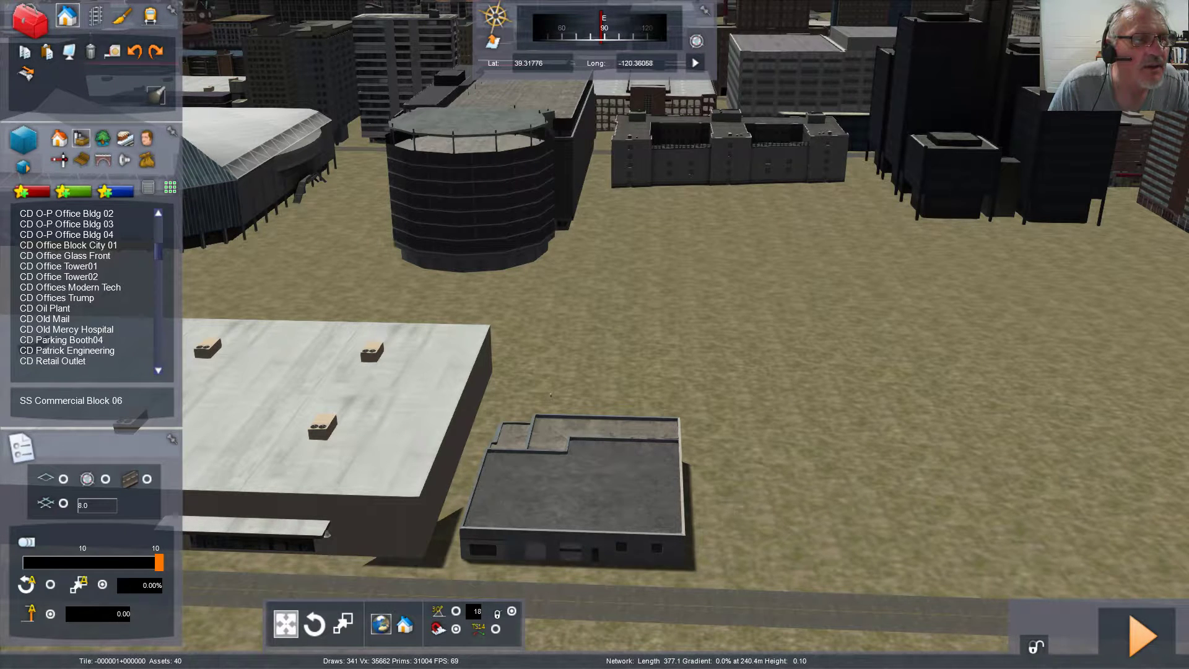
scroll(86, 286, "up", 10)
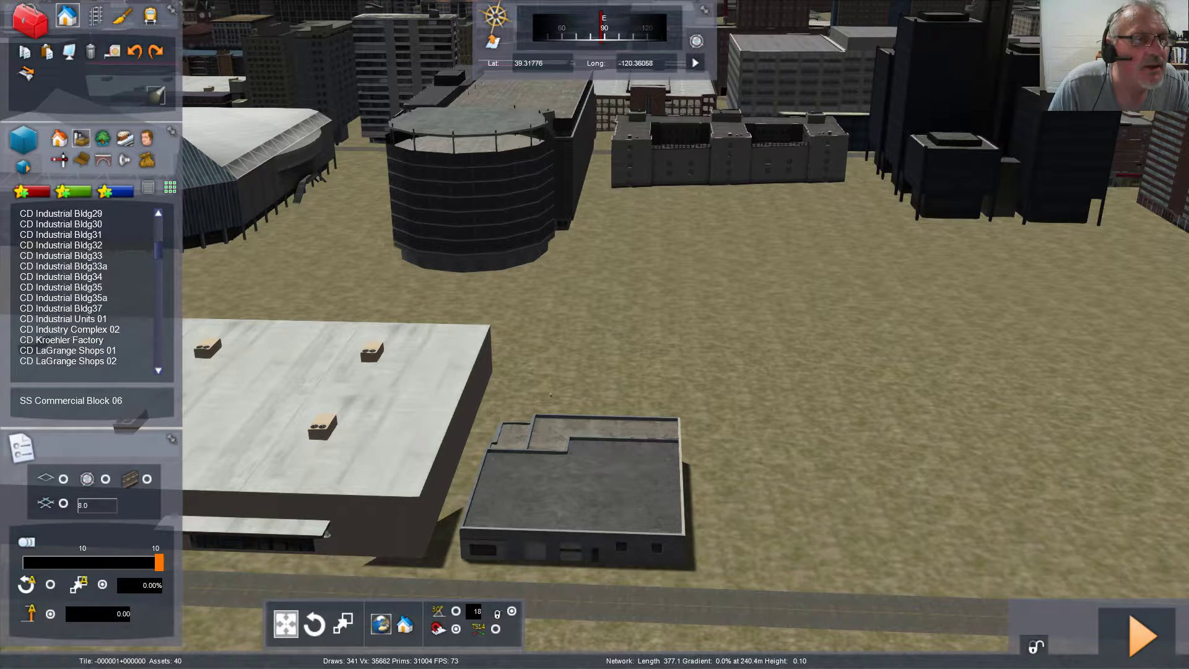
scroll(87, 287, "up", 15)
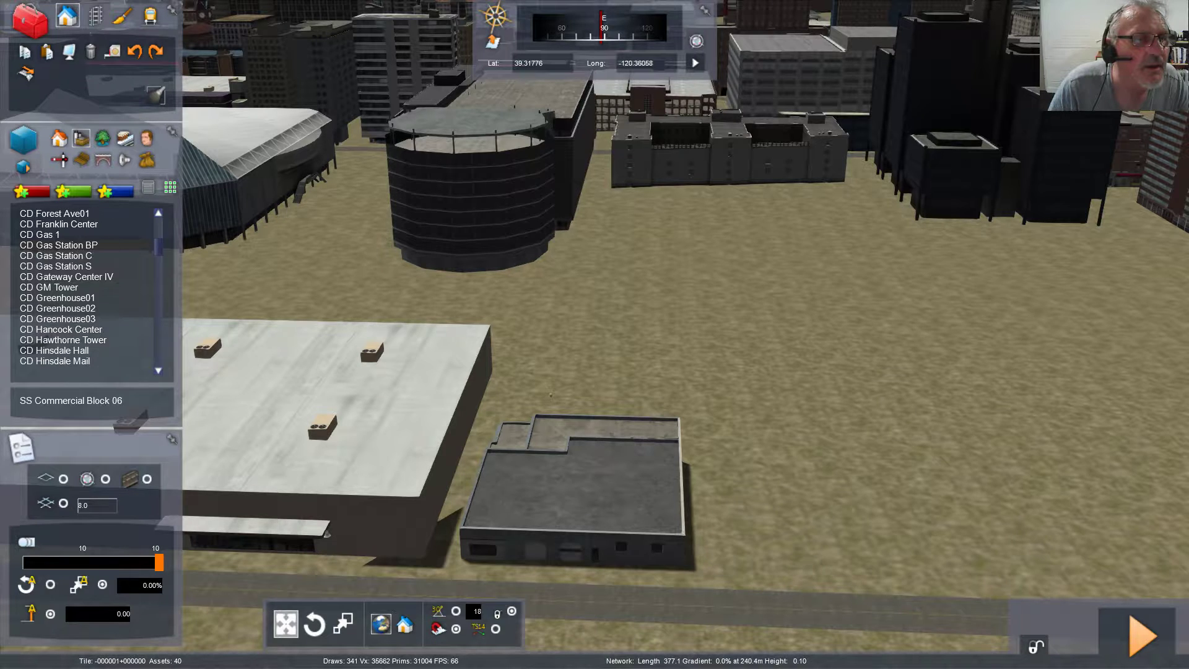
scroll(87, 287, "up", 15)
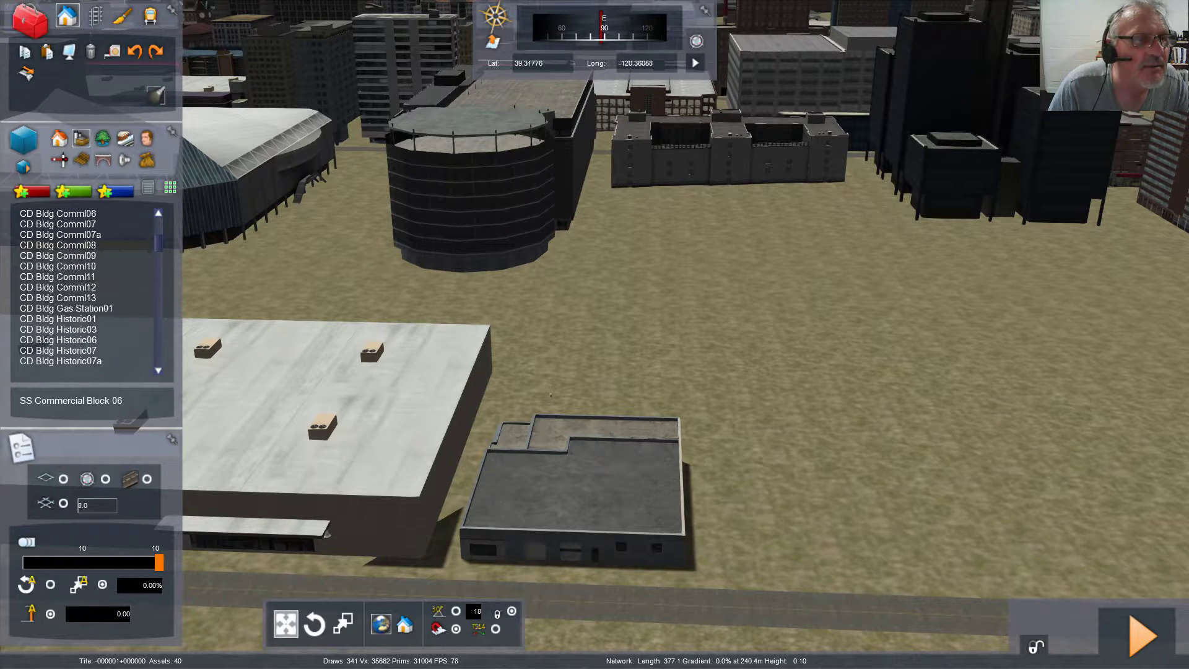
scroll(87, 287, "up", 4)
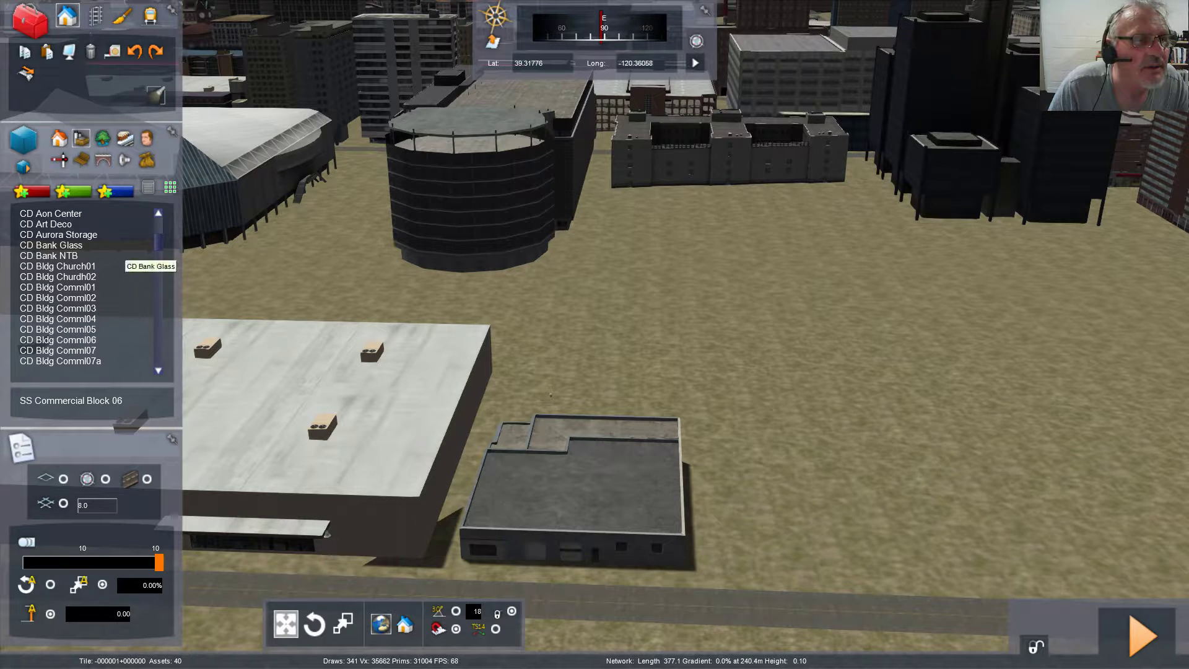
Step: Review the CD building assets forward through the historic, public, church and city block entries to CD Gas 1
scroll(86, 287, "down", 4)
scroll(87, 287, "down", 5)
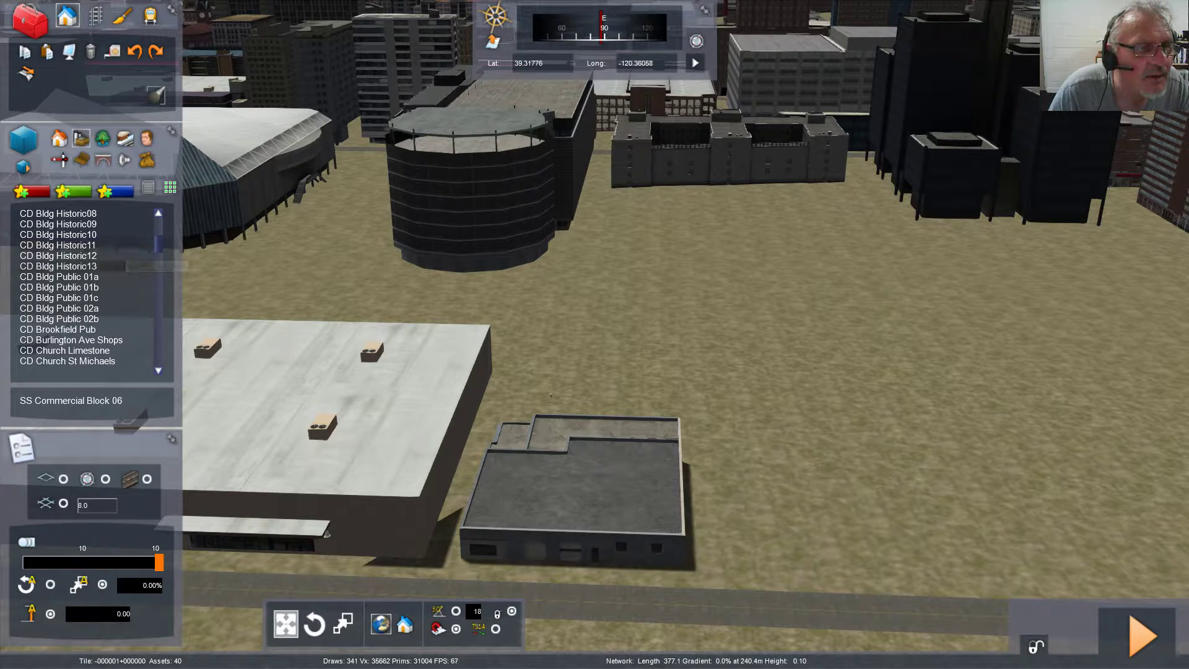
scroll(87, 350, "down", 3)
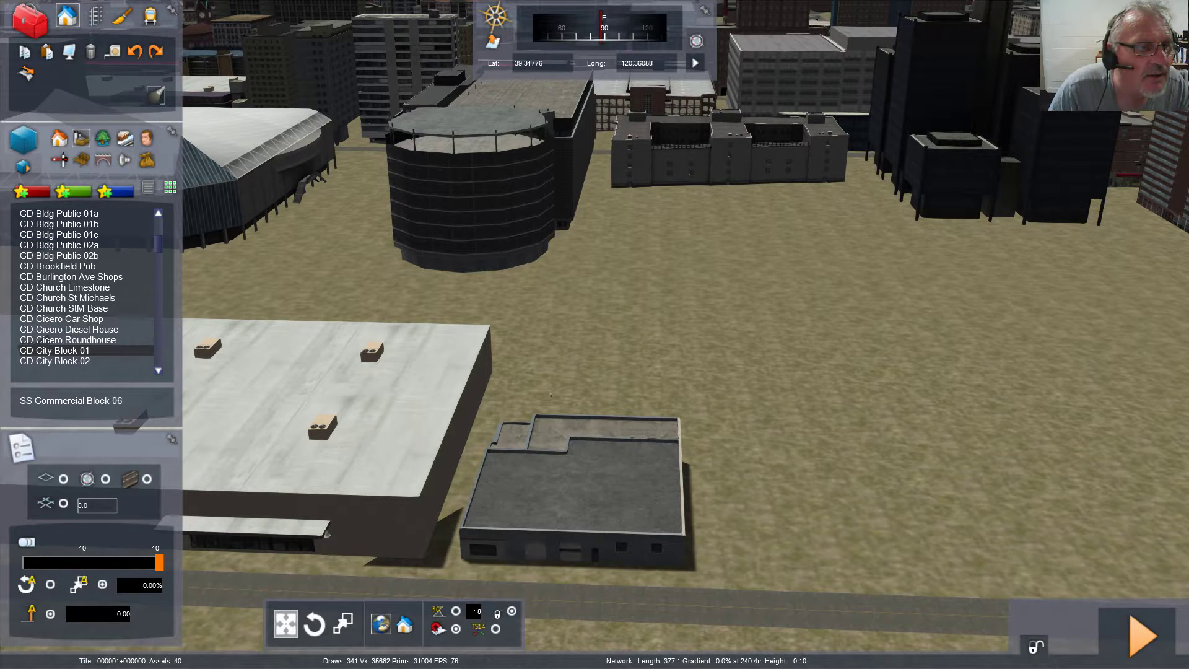
scroll(87, 350, "down", 3)
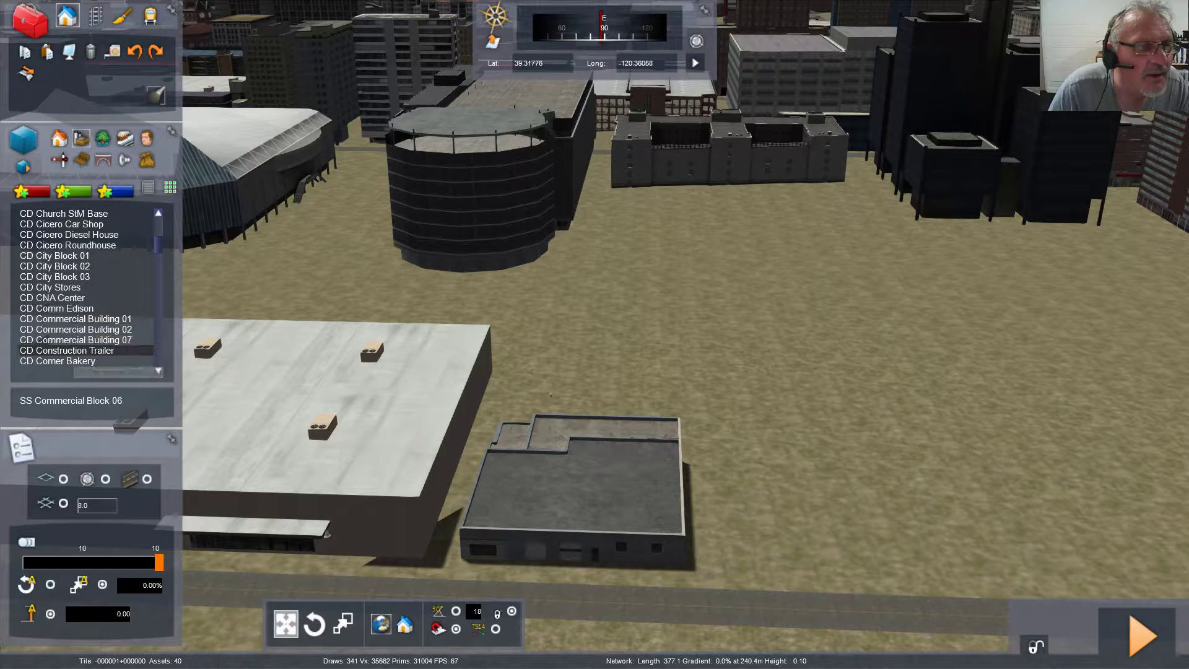
scroll(87, 350, "down", 2)
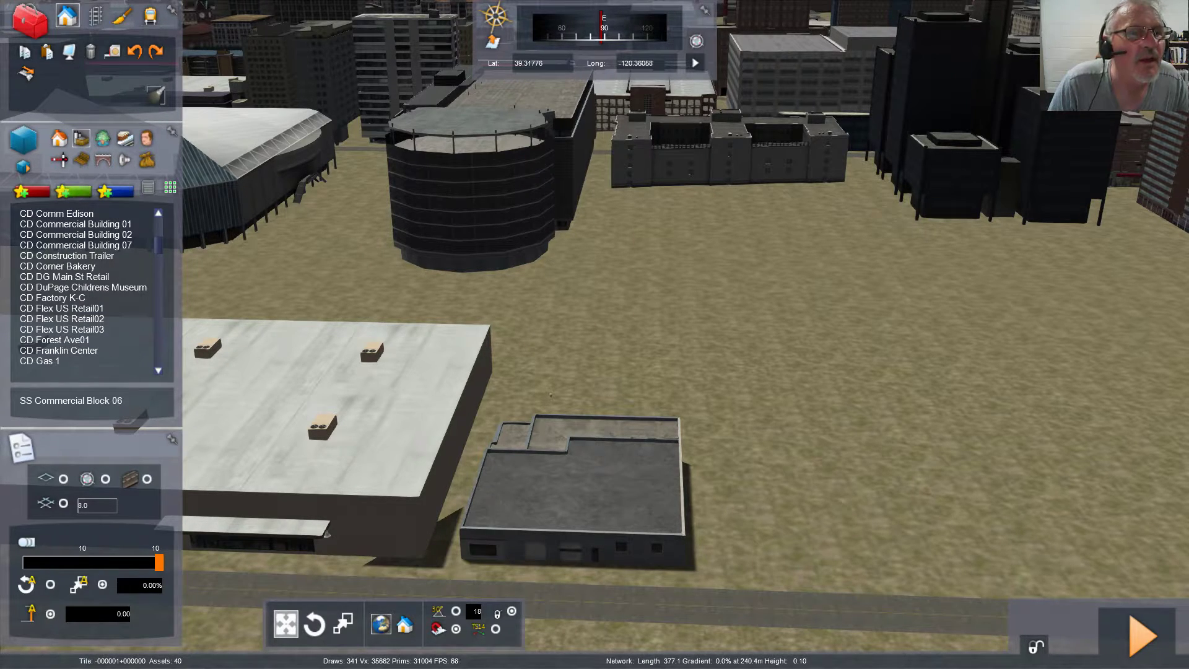
Step: Return to the people and vehicle assets and browse forward from the PS trucks and workers to the RP cars and car parks
left_click(147, 138)
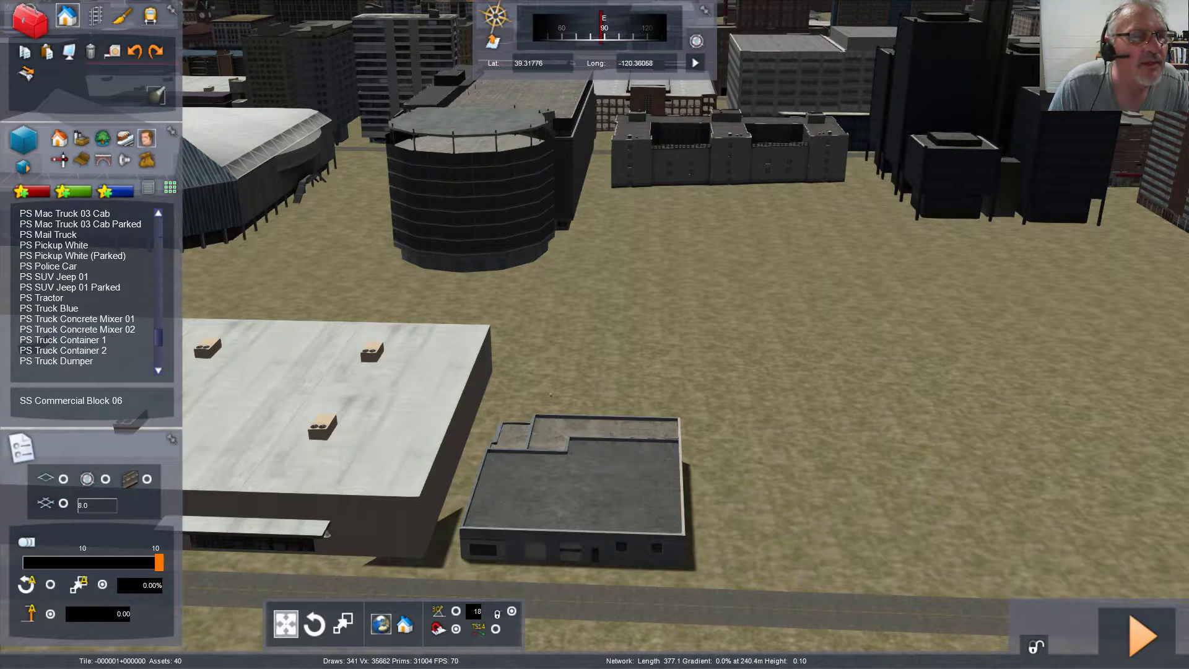
scroll(86, 288, "down", 3)
scroll(86, 288, "down", 4)
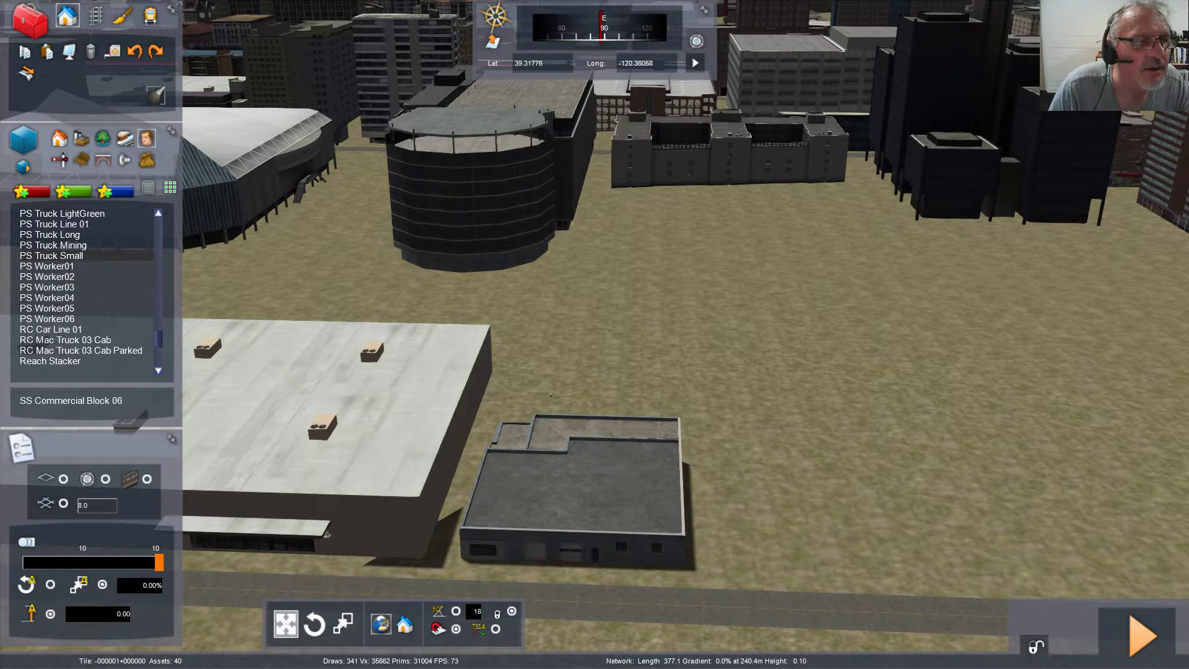
scroll(87, 288, "down", 3)
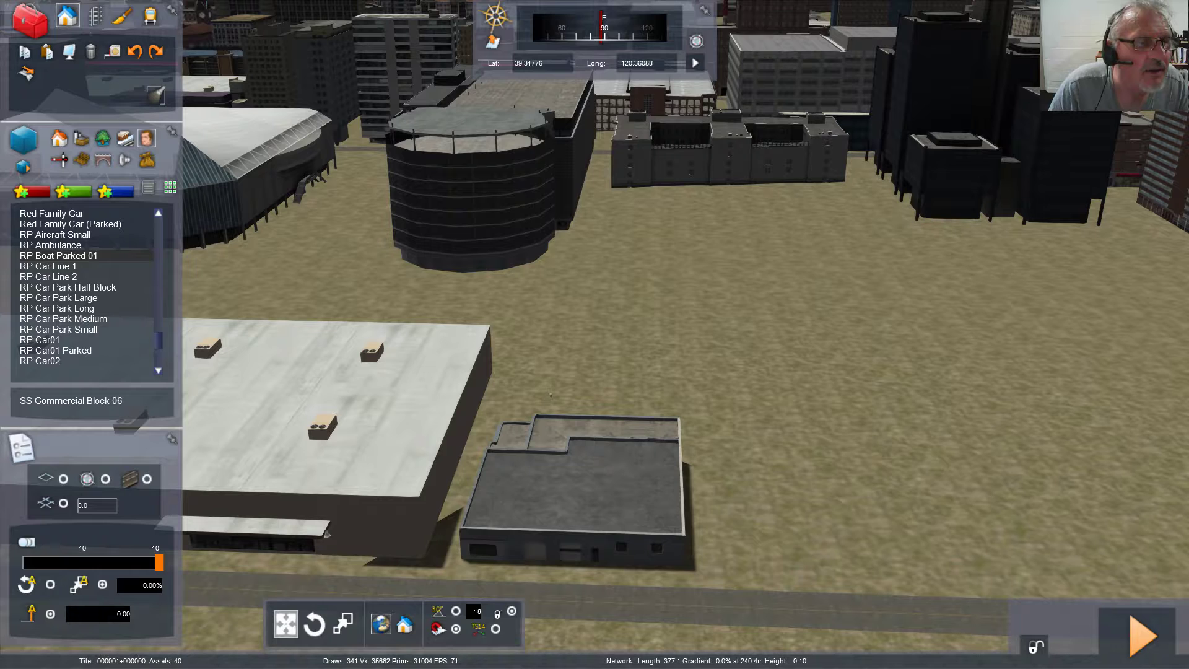
Step: Browse the people and vehicle assets backward through the PS cars, CD trucks, boats and baseball players to the BM people and vehicles
scroll(86, 255, "up", 12)
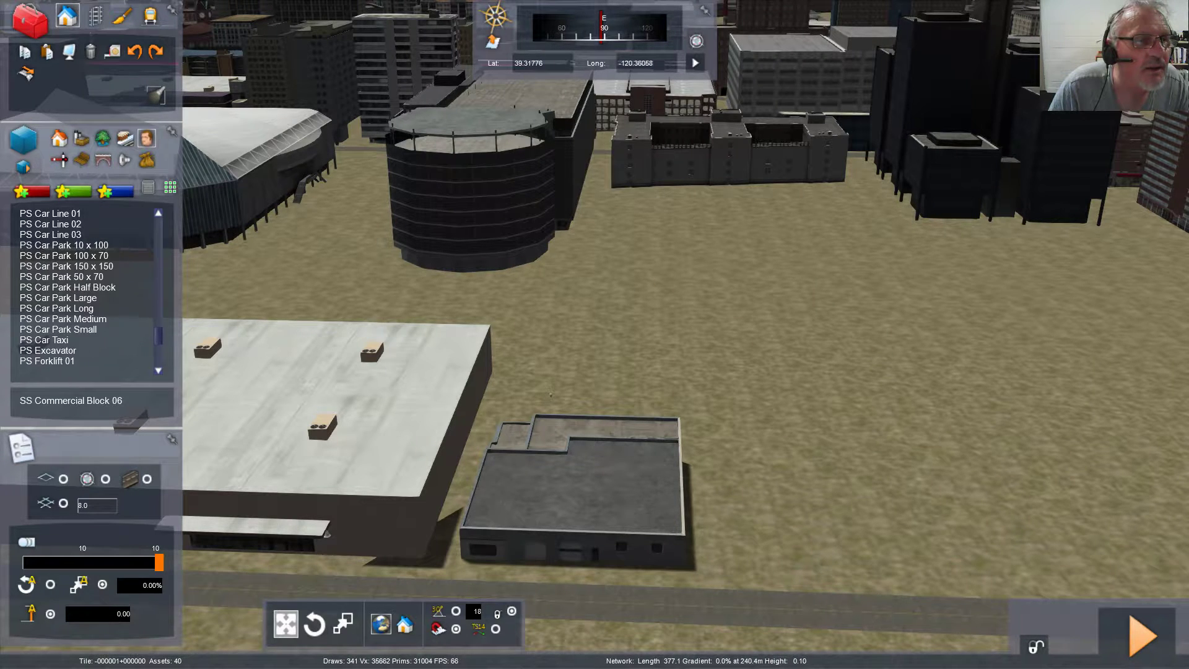
scroll(86, 255, "up", 8)
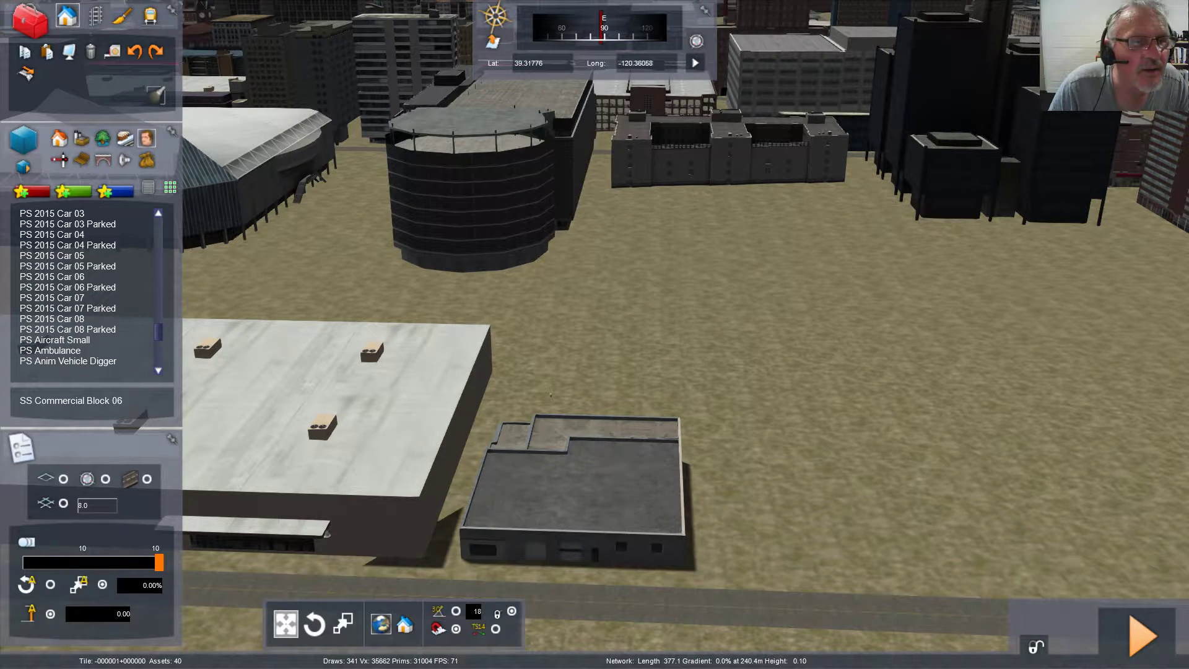
scroll(87, 288, "up", 10)
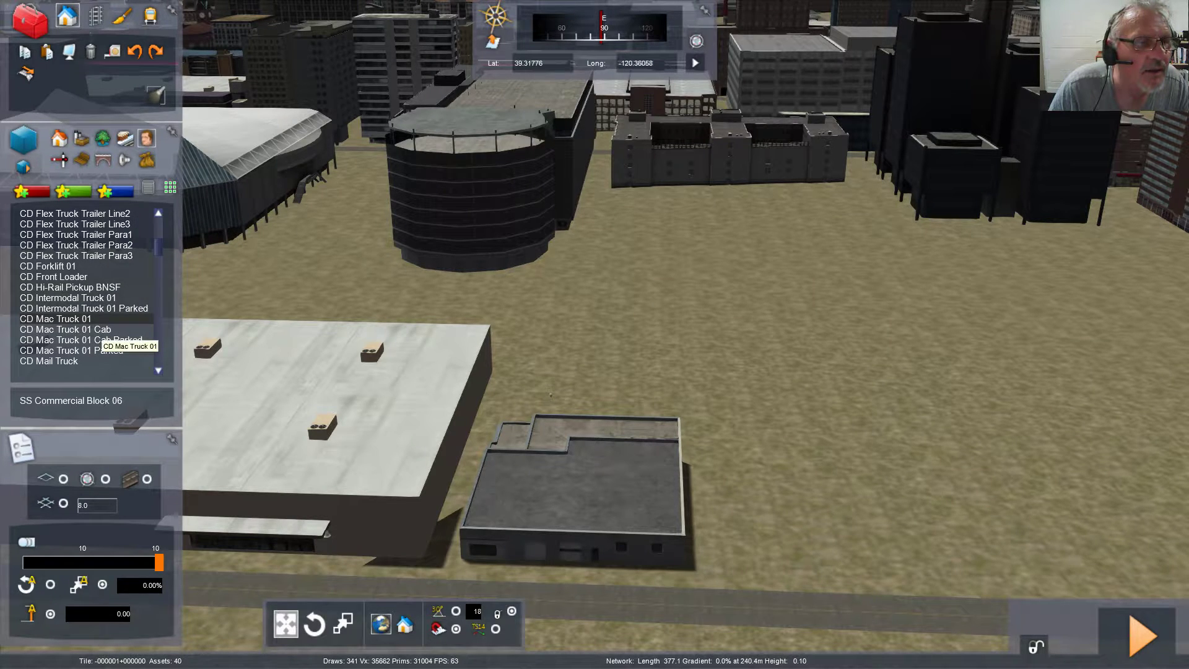
scroll(87, 319, "up", 2)
scroll(87, 318, "up", 15)
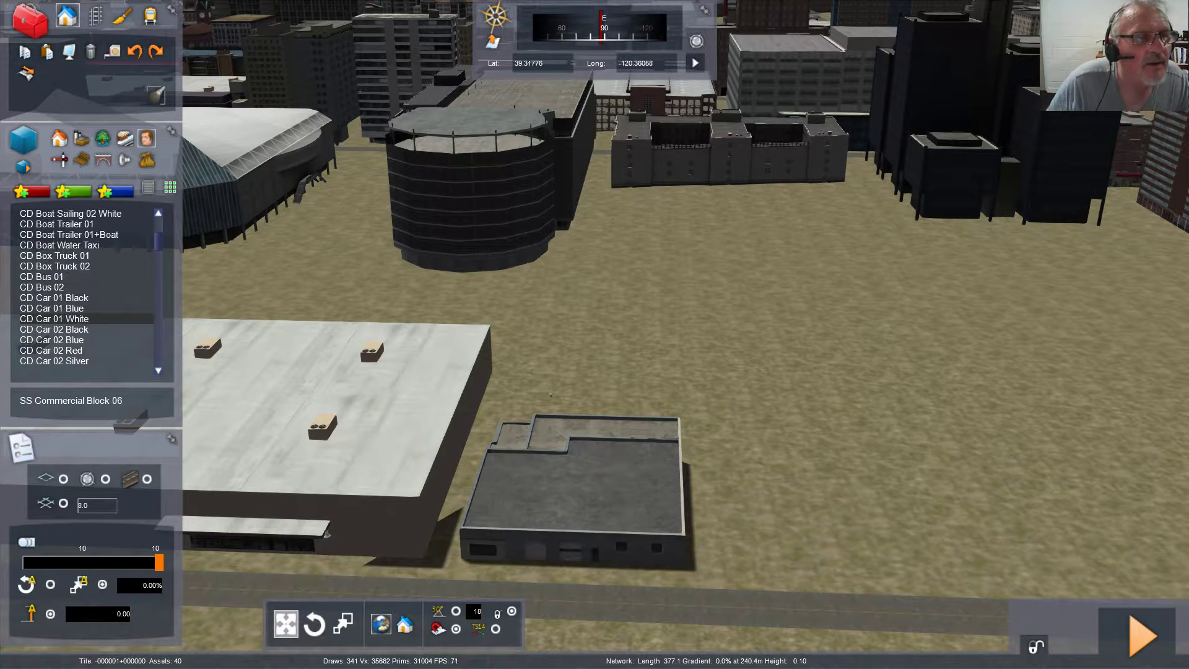
scroll(86, 319, "up", 2)
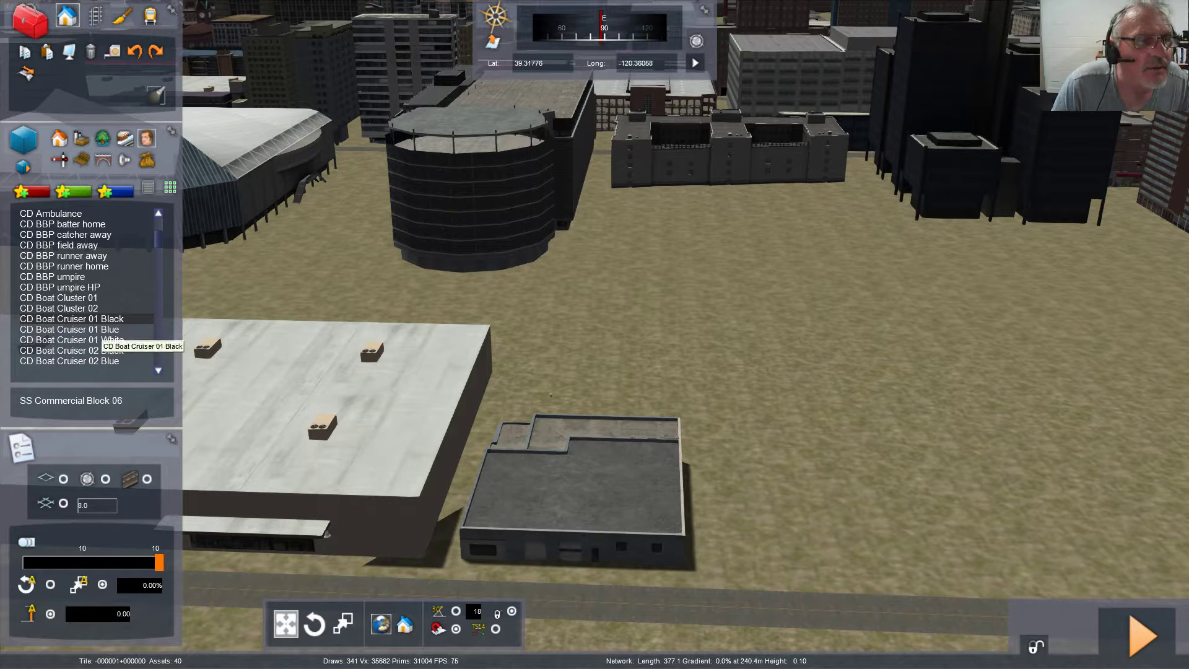
scroll(86, 318, "up", 3)
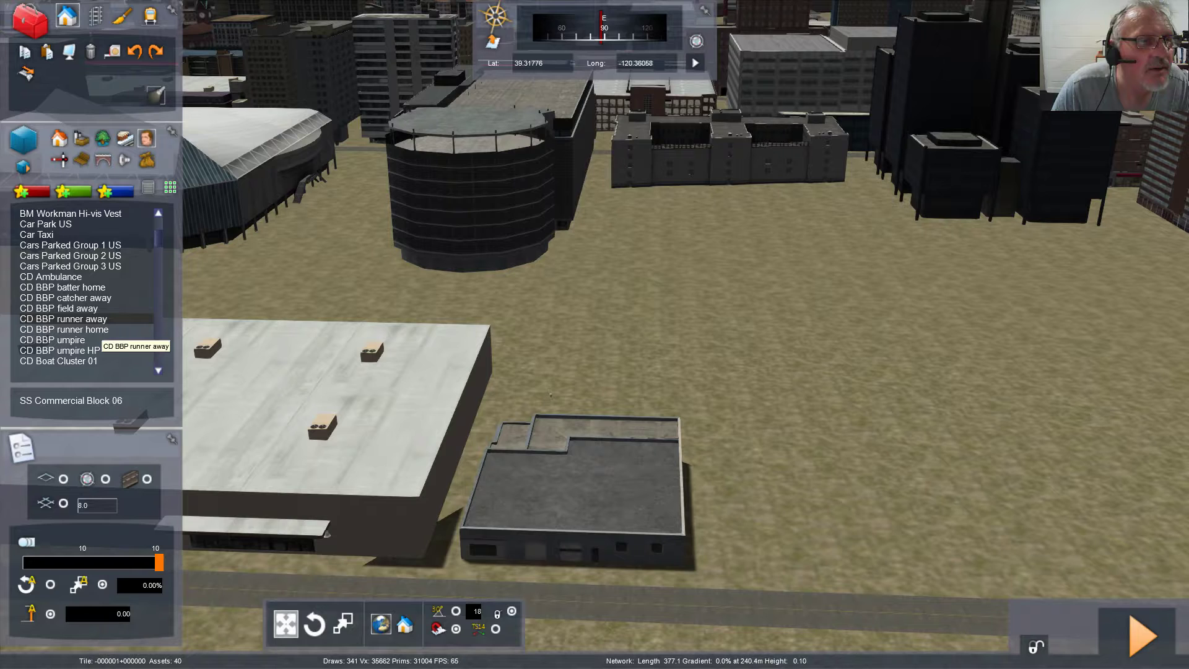
scroll(86, 318, "up", 3)
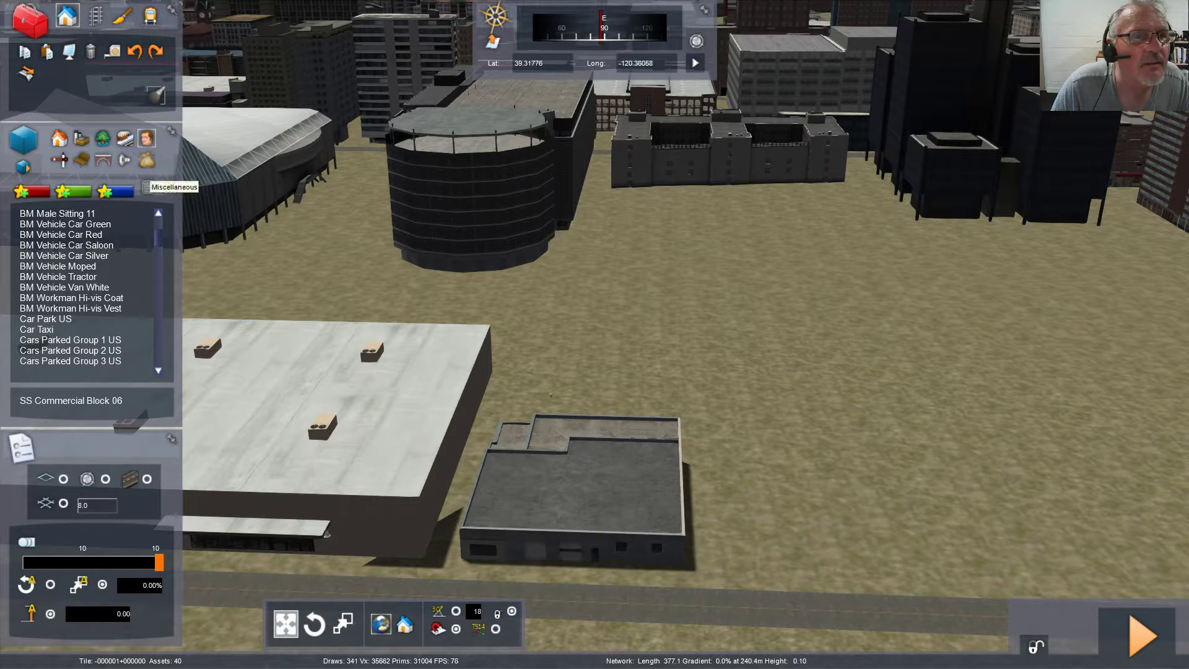
Step: Open the miscellaneous assets and browse forward from the 2D entries through the CD lights and towers to the Challenger sounds
left_click(147, 160)
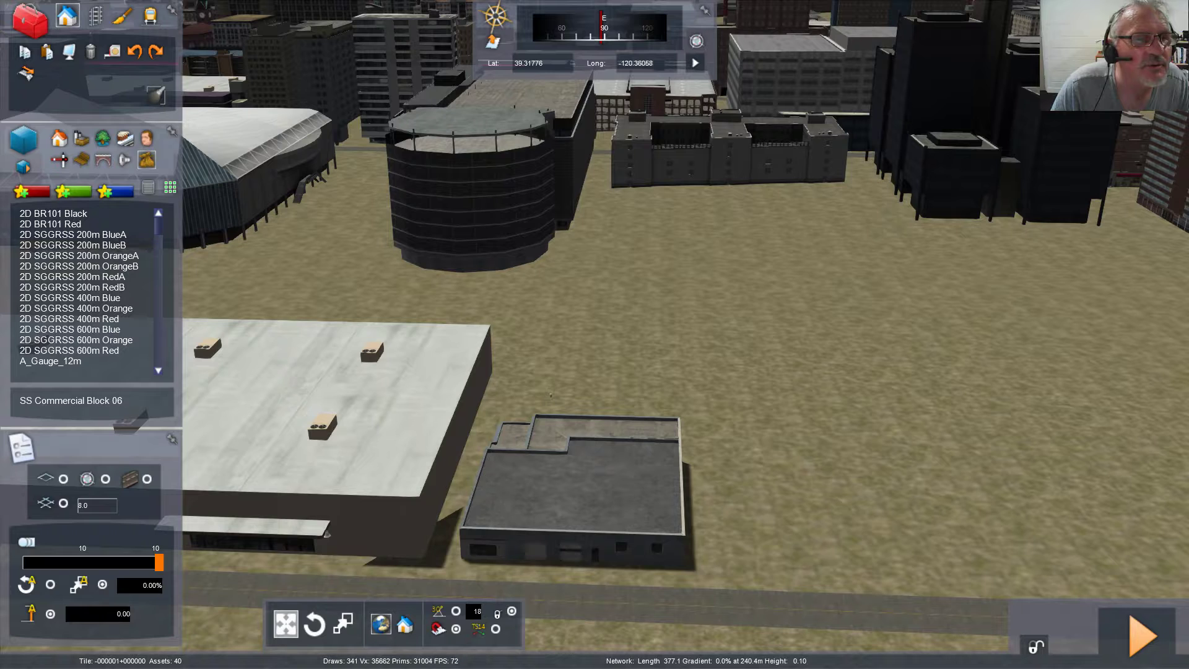
scroll(84, 288, "down", 15)
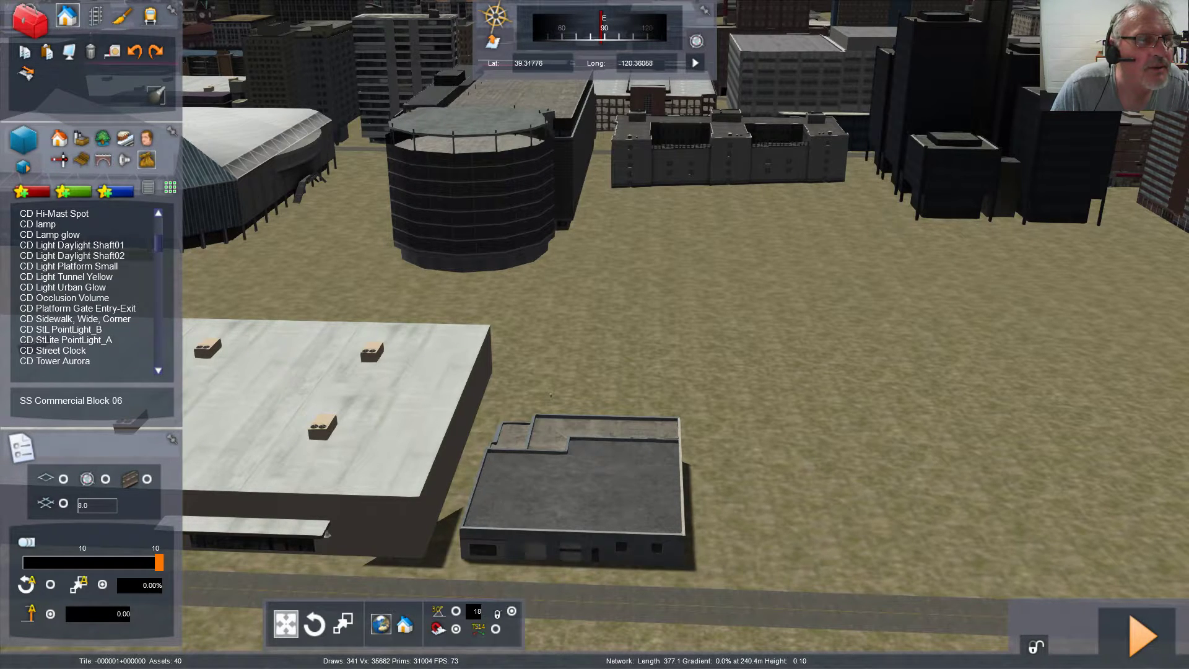
scroll(84, 288, "up", 3)
scroll(84, 288, "down", 10)
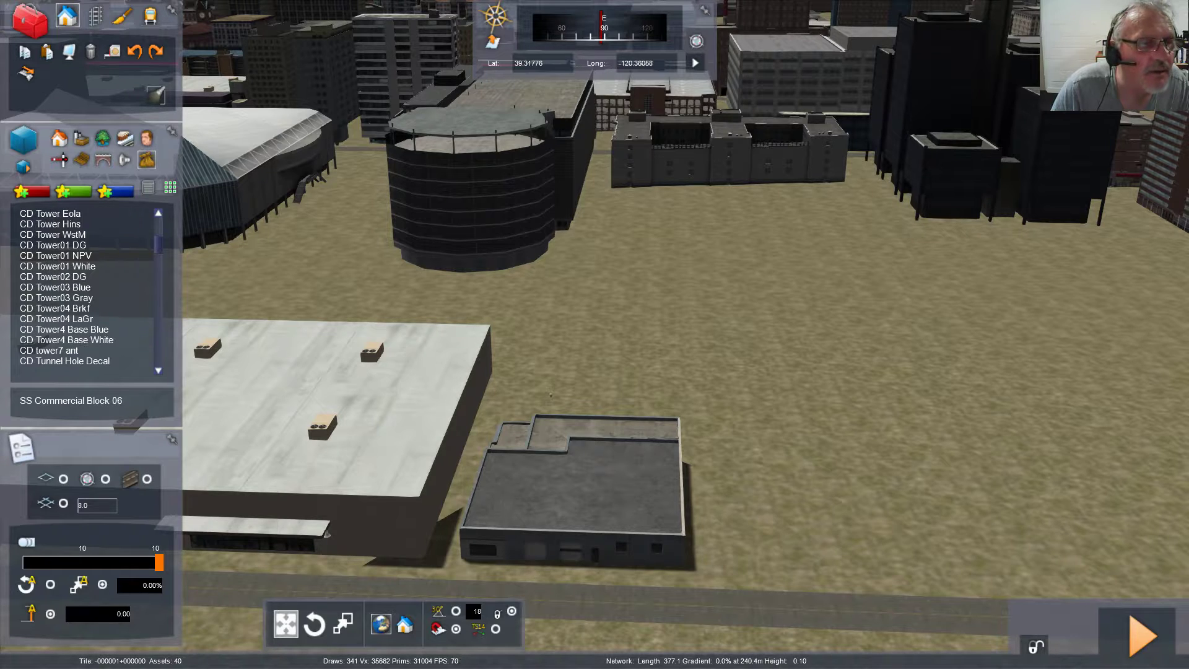
scroll(84, 288, "down", 3)
scroll(75, 256, "down", 3)
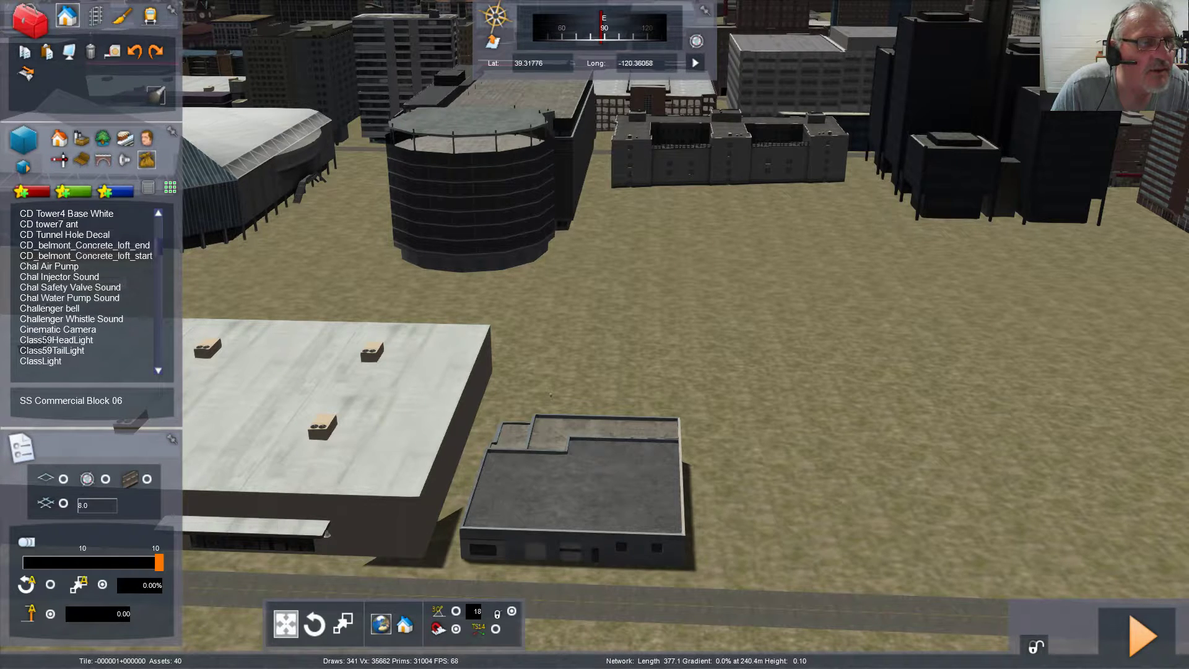
Step: Browse the miscellaneous assets back through the CD towers and lights to the boulders, and return to the CD Tower04 entries
scroll(75, 256, "up", 3)
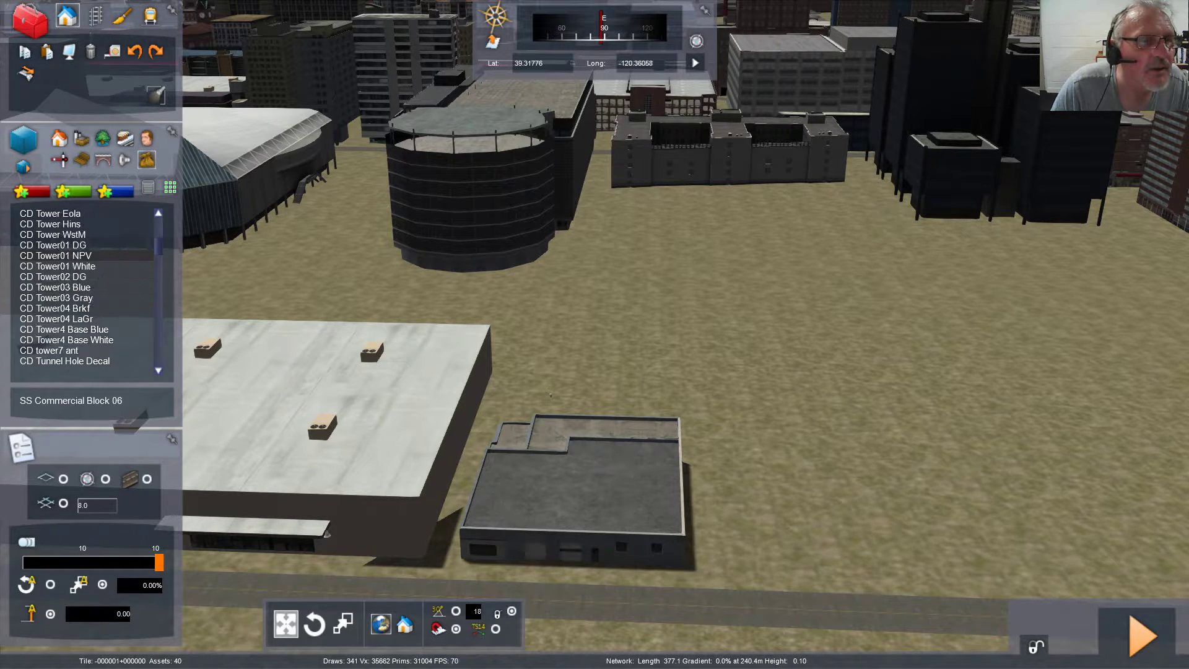
scroll(84, 288, "up", 5)
scroll(84, 288, "up", 2)
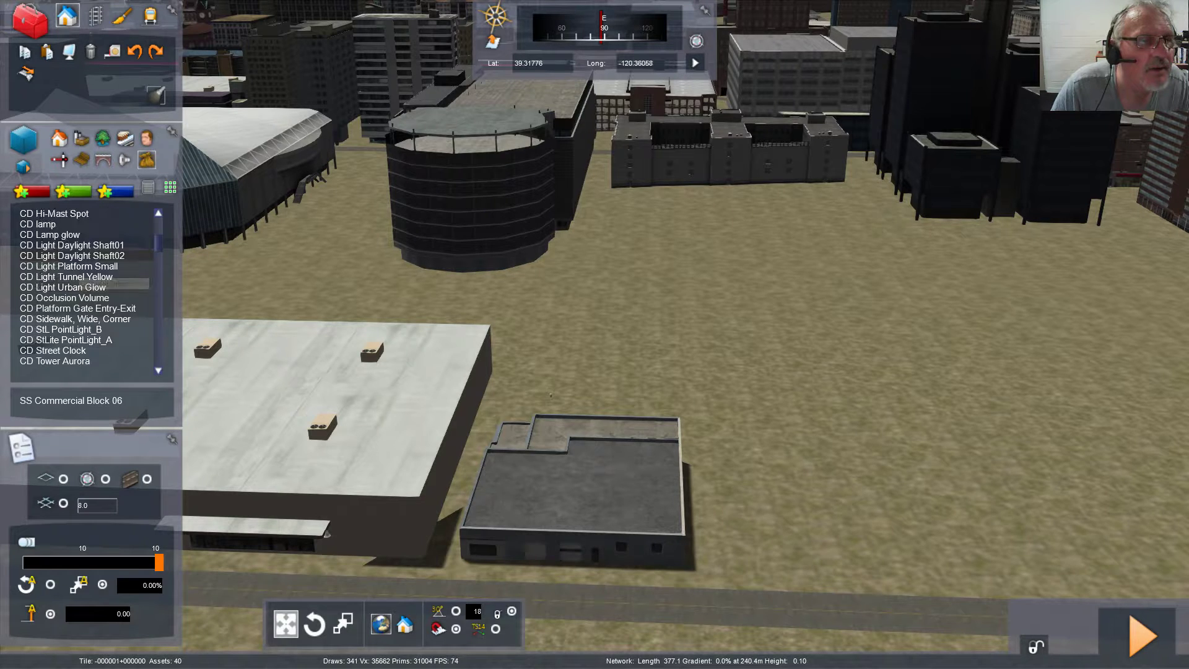
scroll(84, 288, "up", 2)
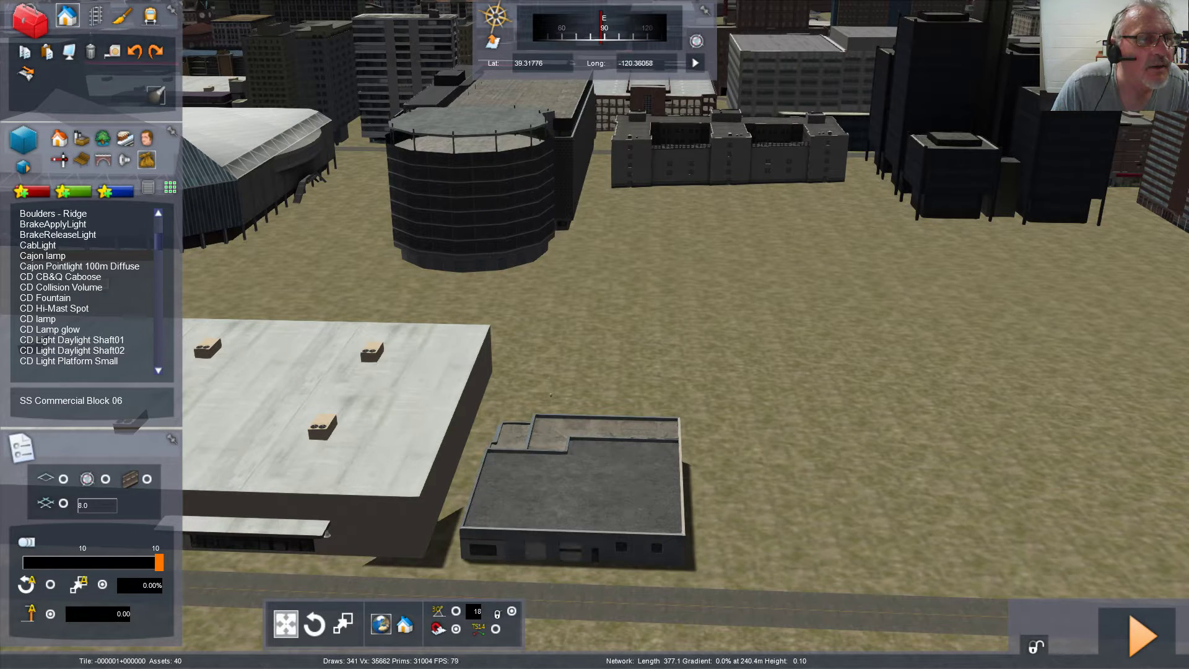
scroll(84, 288, "down", 3)
scroll(83, 288, "down", 6)
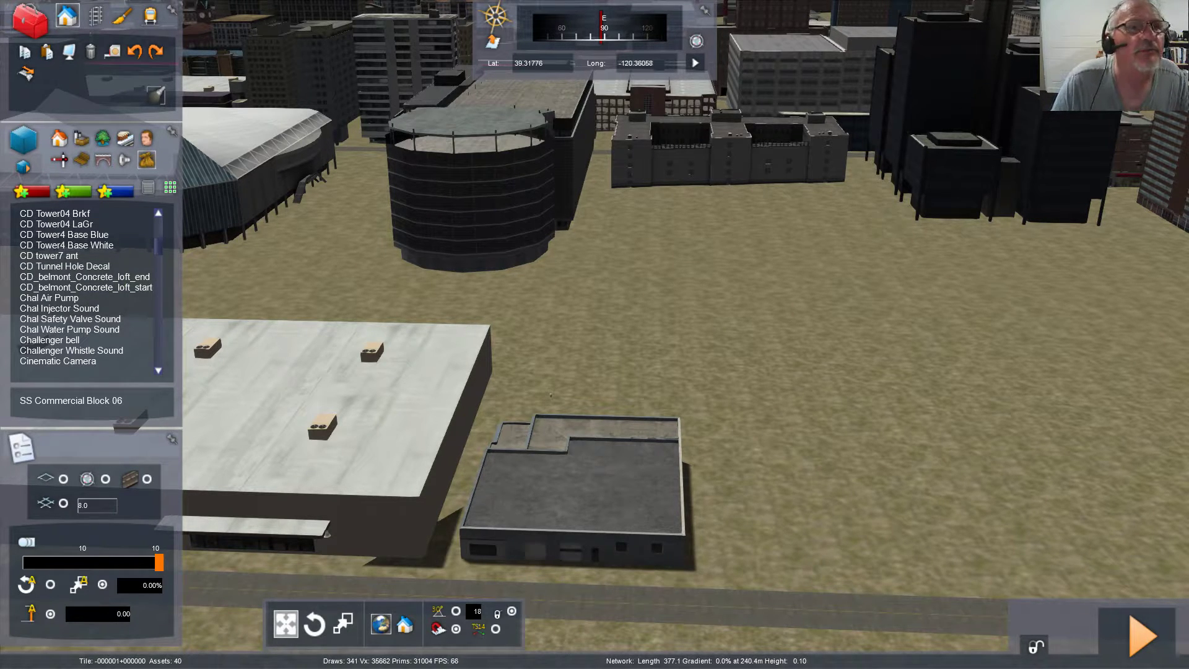
Step: Place SS Commercial Block 06 on the open grass behind the small flat-roofed building and undo the placement
left_click(550, 394)
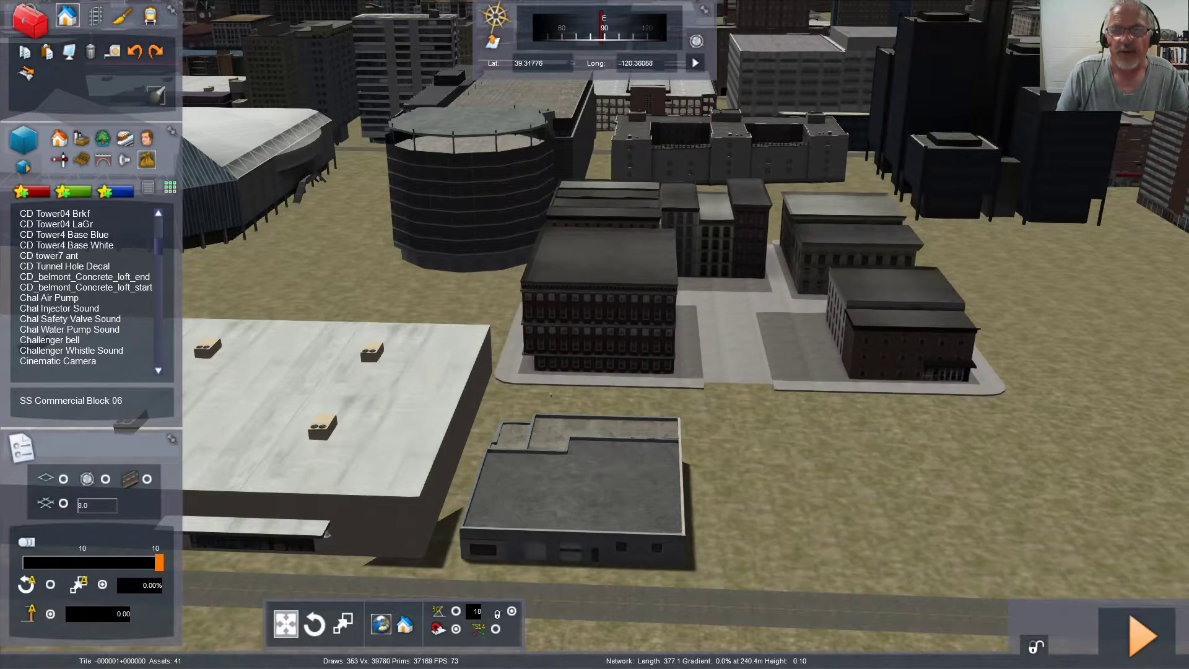
key("ctrl+z")
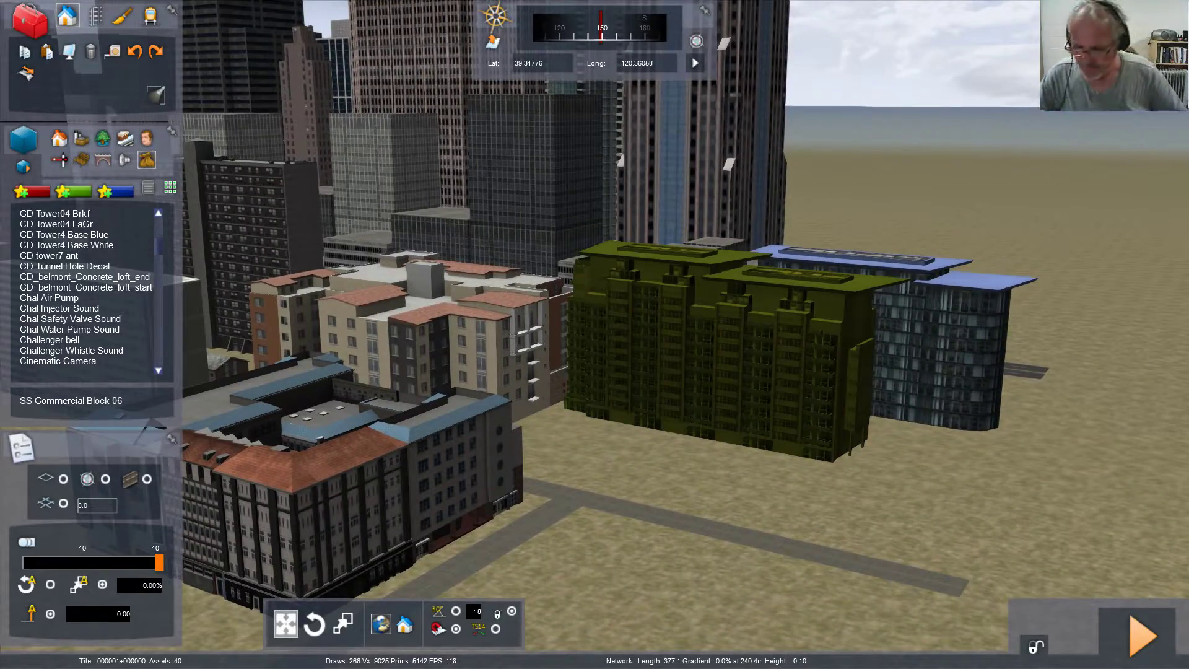
Step: Survey the city from the empty outskirts across the large flat-roofed buildings, the clock tower district and the skyscraper edge to the unfinished road end
key("Down")
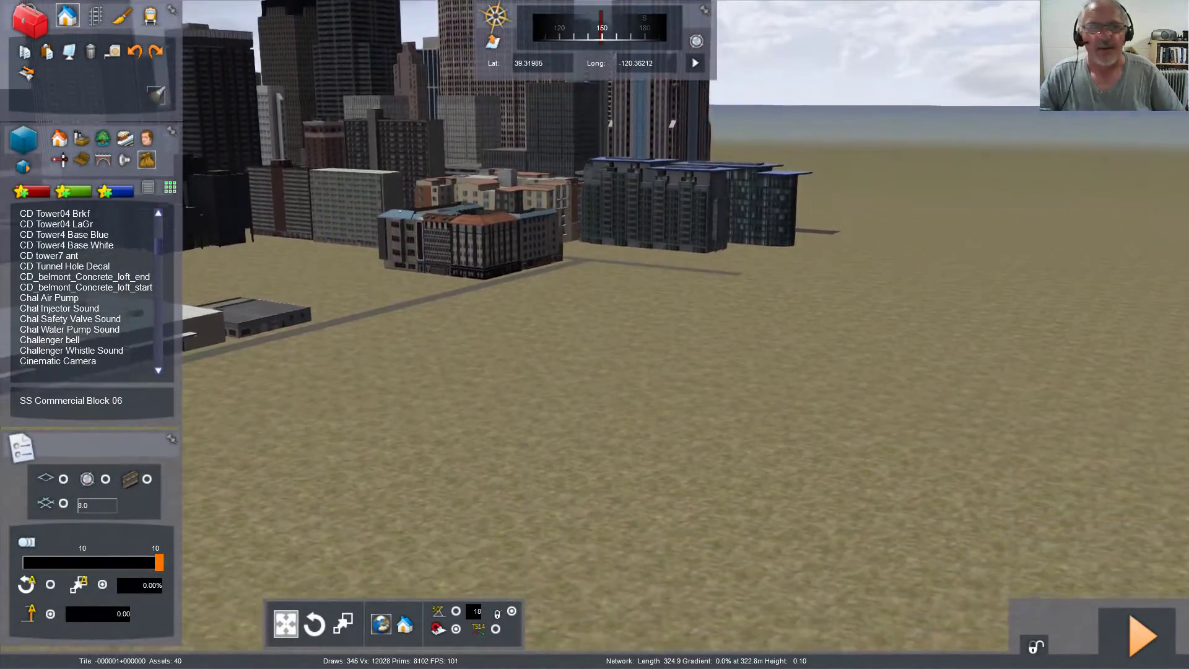
key("Left")
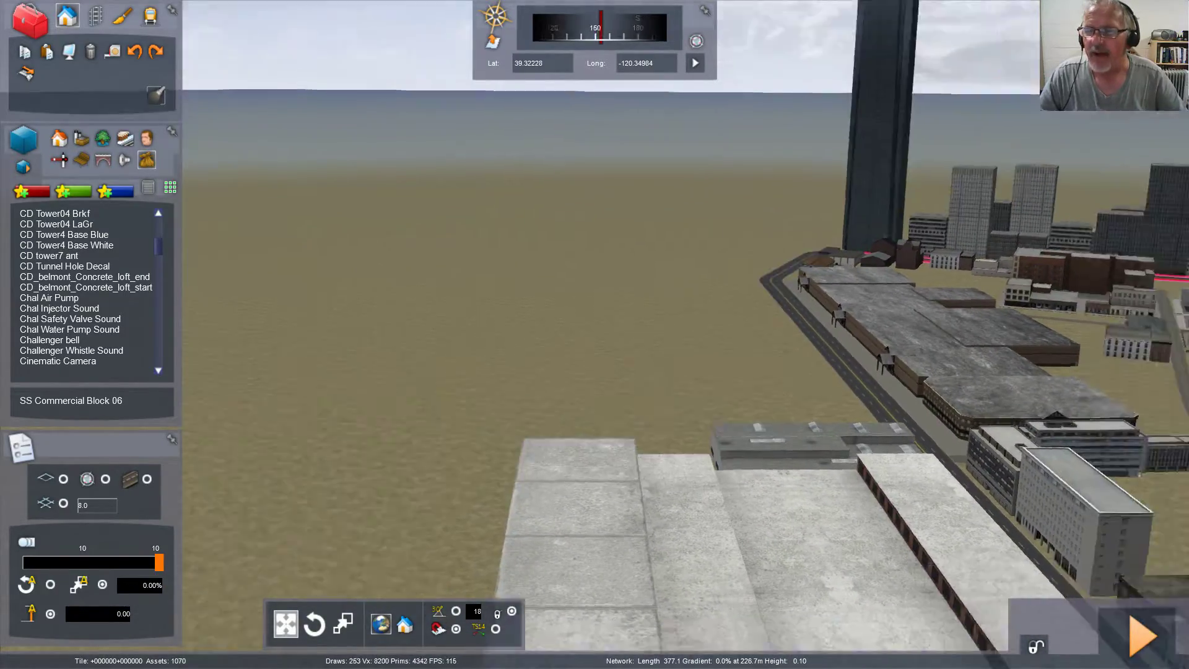
key("Up")
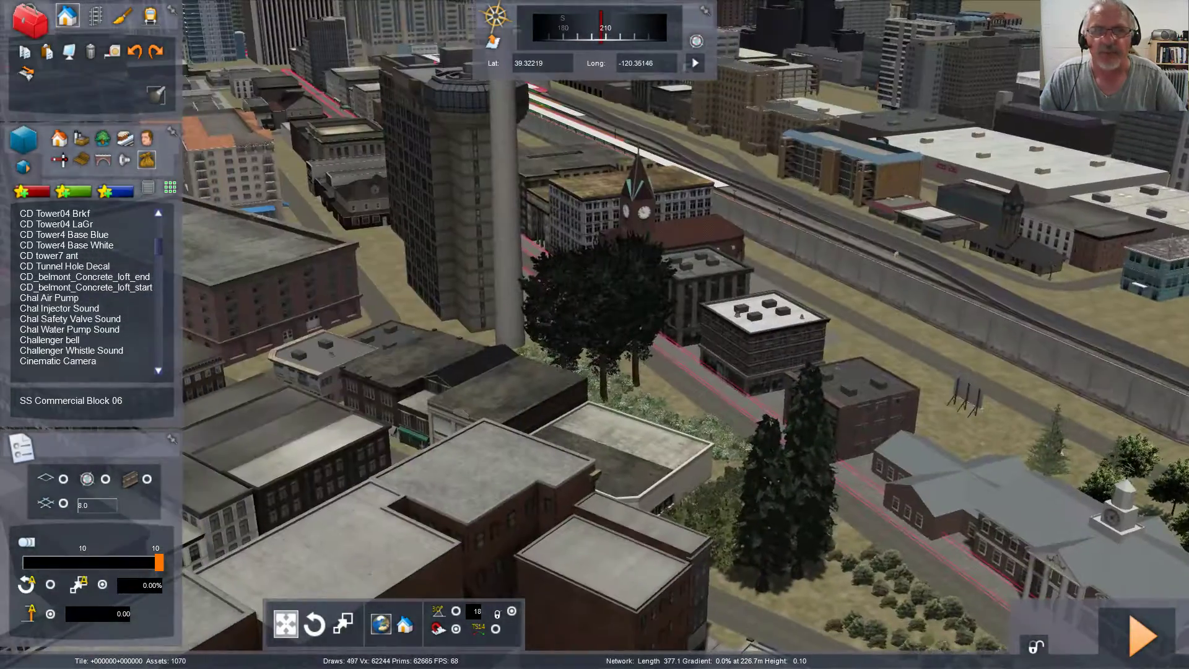
key("Right")
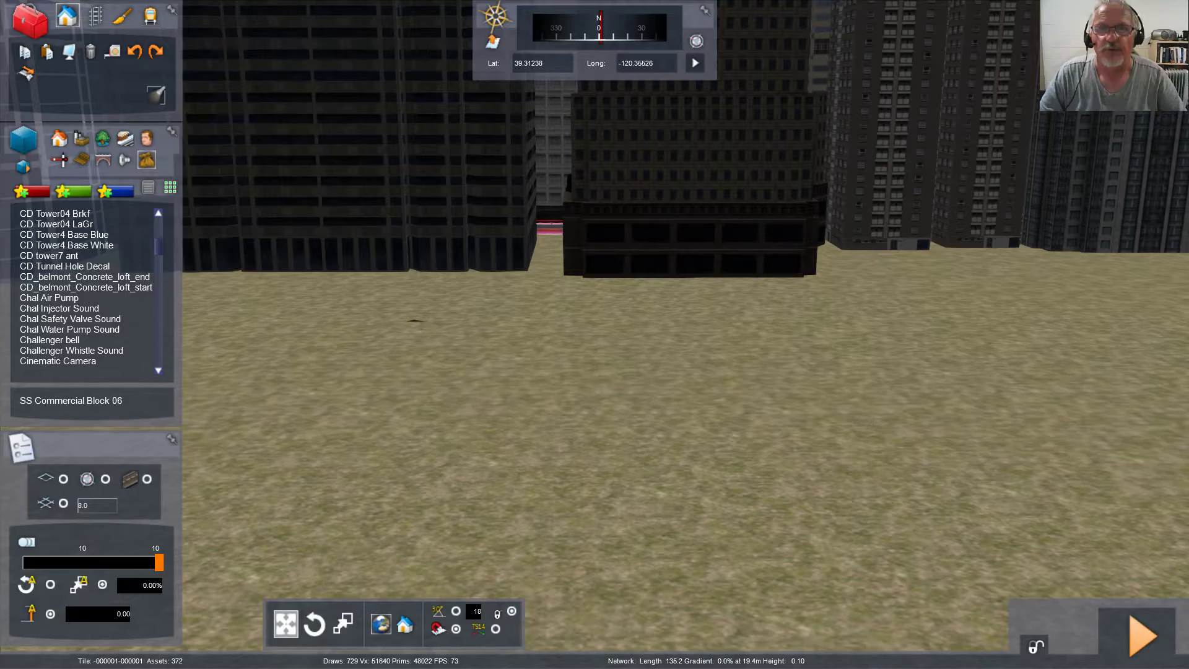
key("Down")
key("Left")
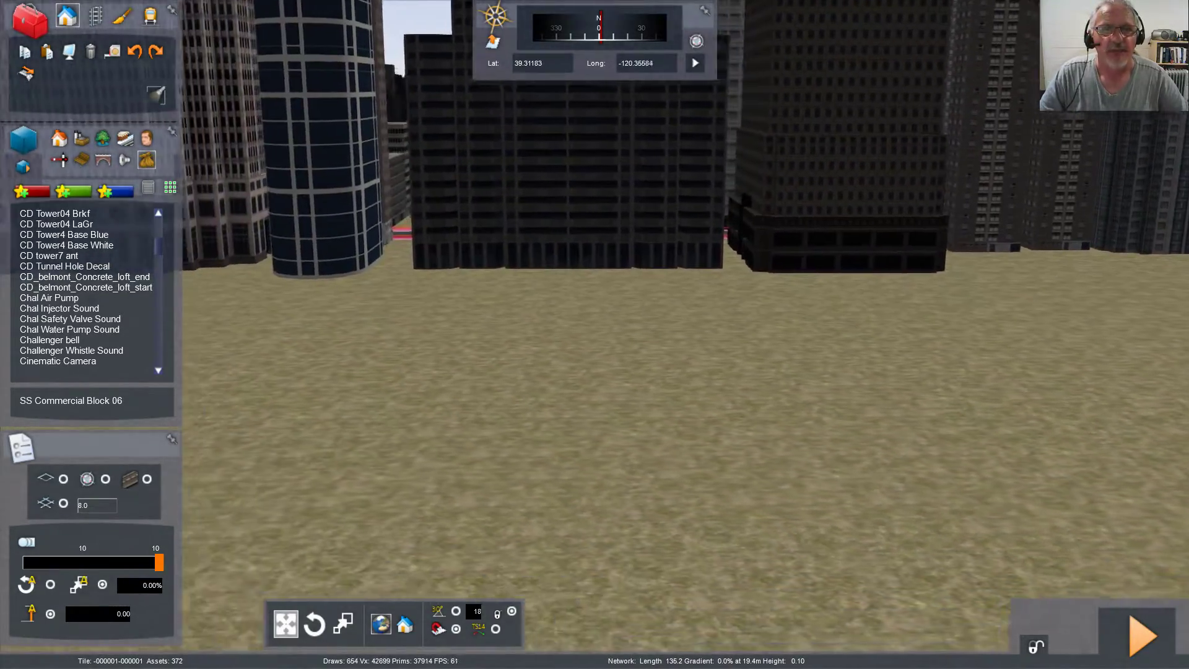
key("Left")
key("Up")
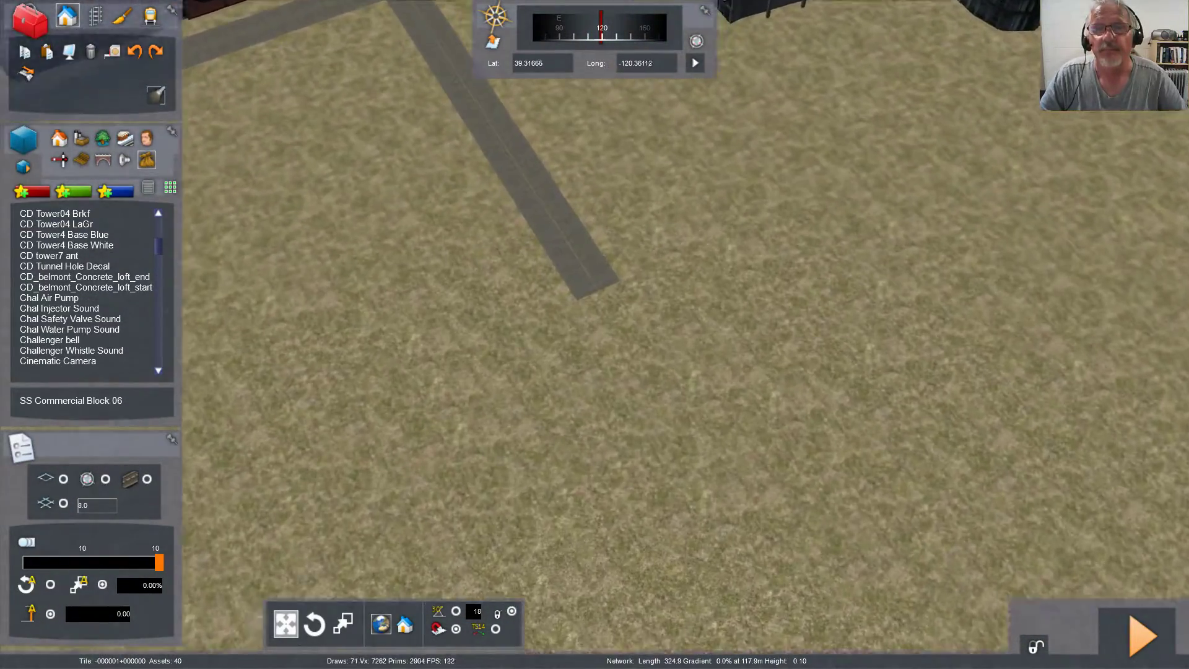
Step: Examine the downtown blocks around the apartment towers, parking garage, substation, rail station and green-roofed row buildings from several directions
scroll(682, 347, "down", 3)
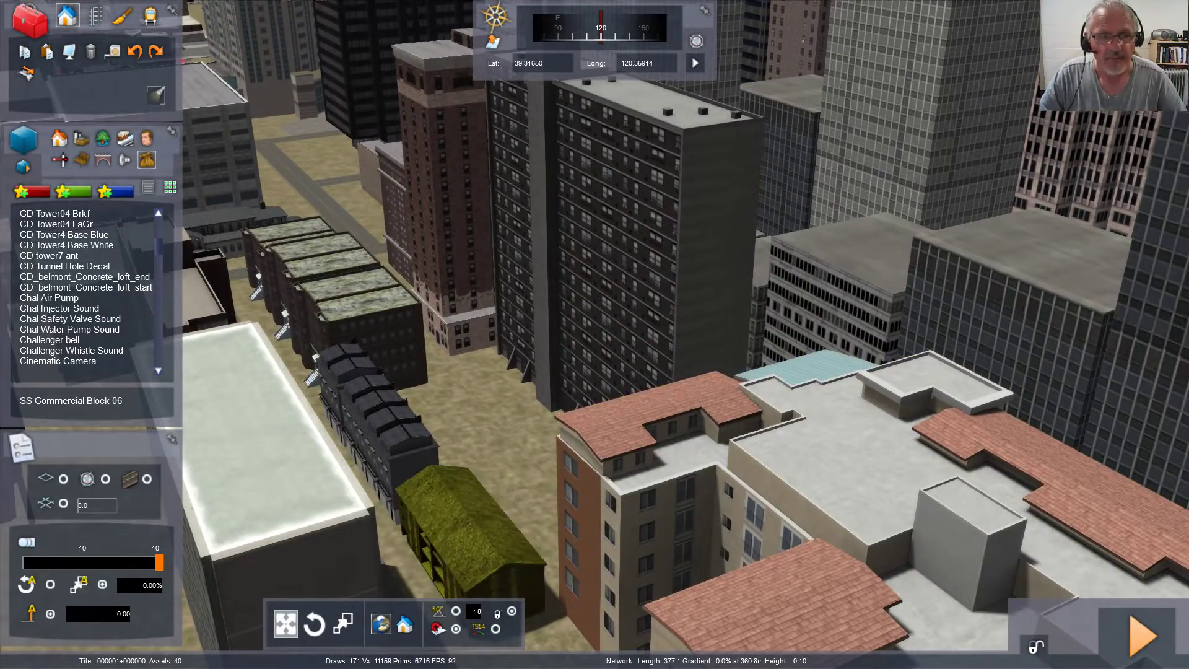
key("Left")
key("Up")
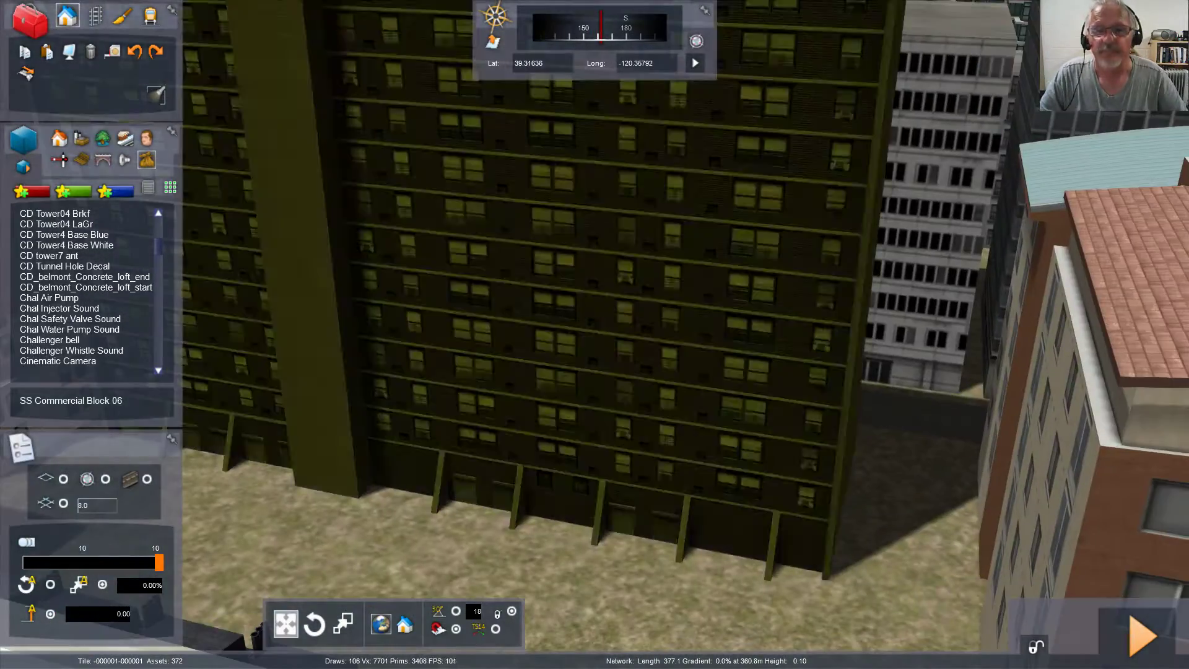
key("Down")
key("Left")
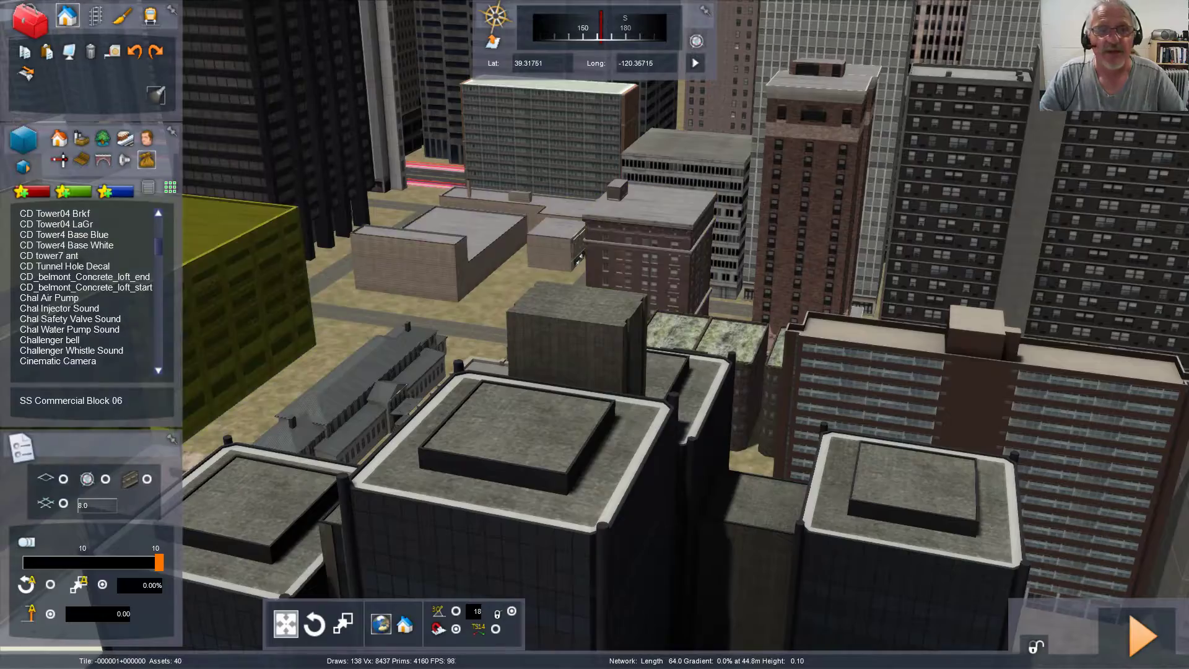
key("Down")
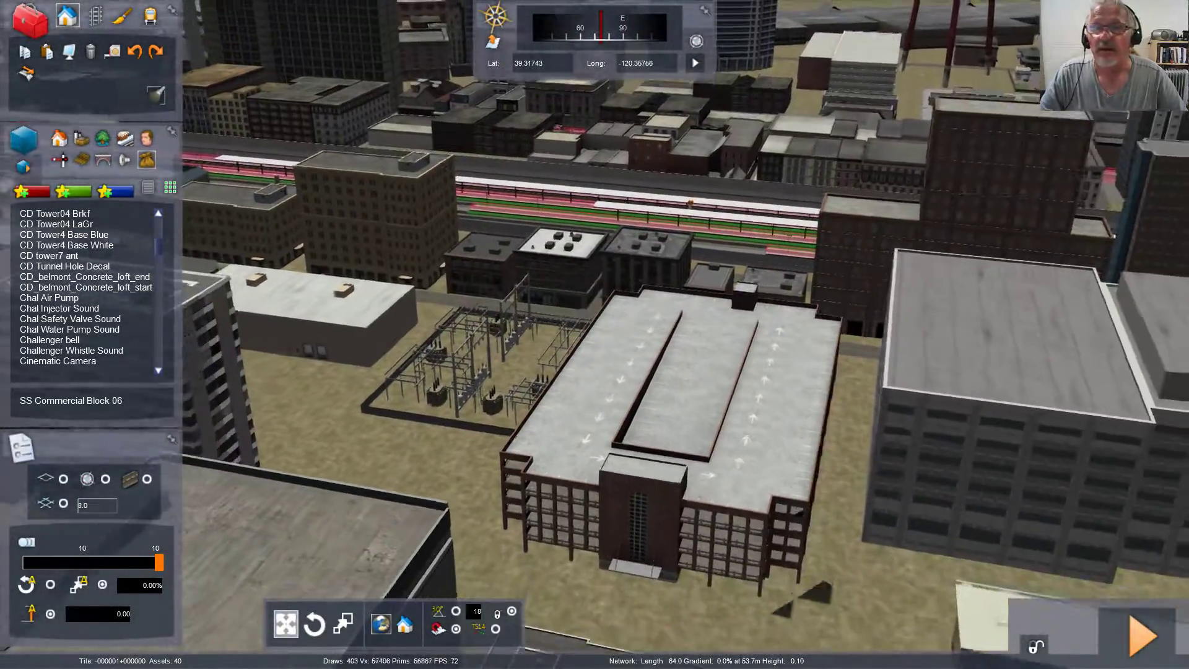
key("Right")
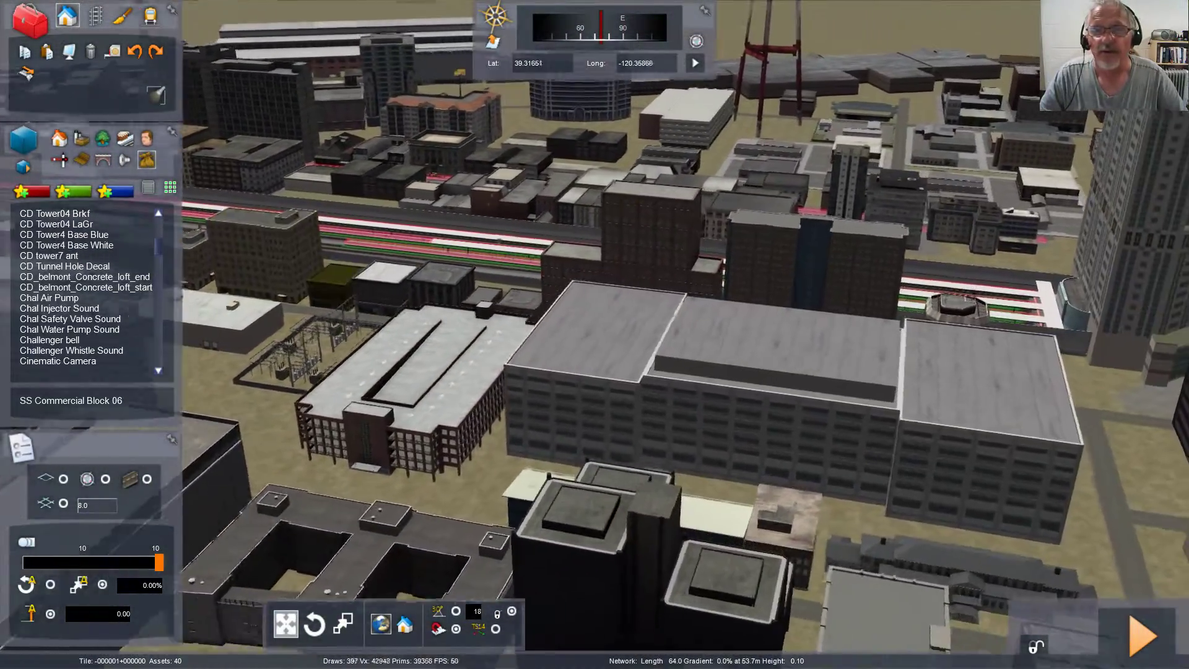
key("Up")
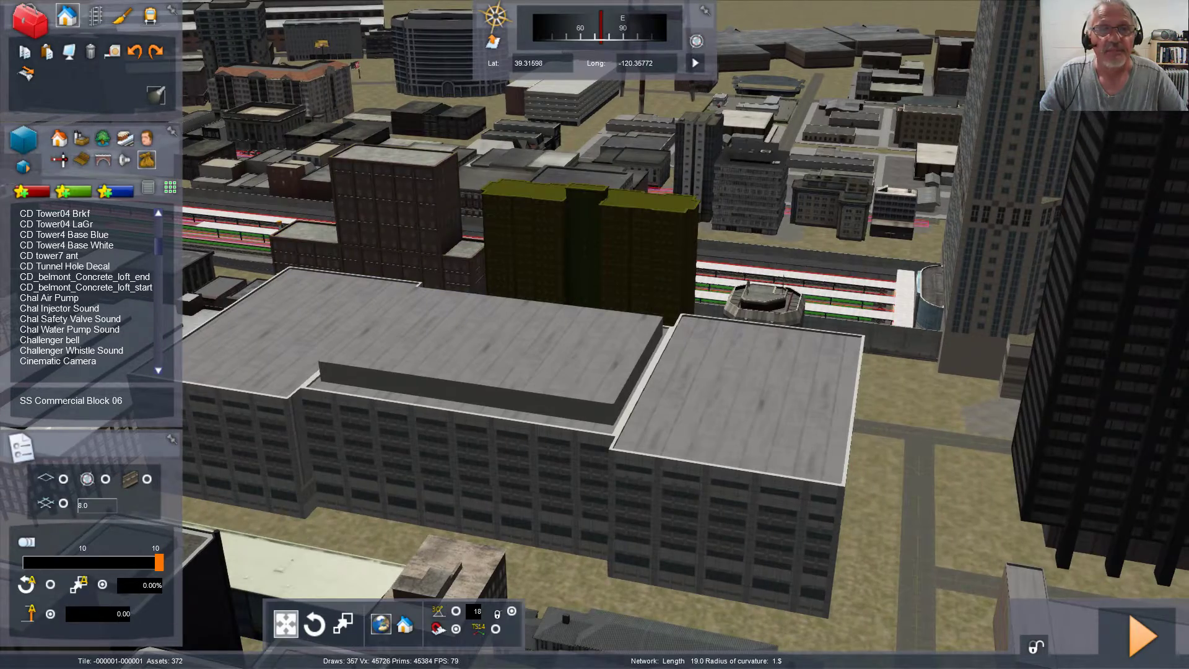
left_click_drag(594, 346, 706, 371)
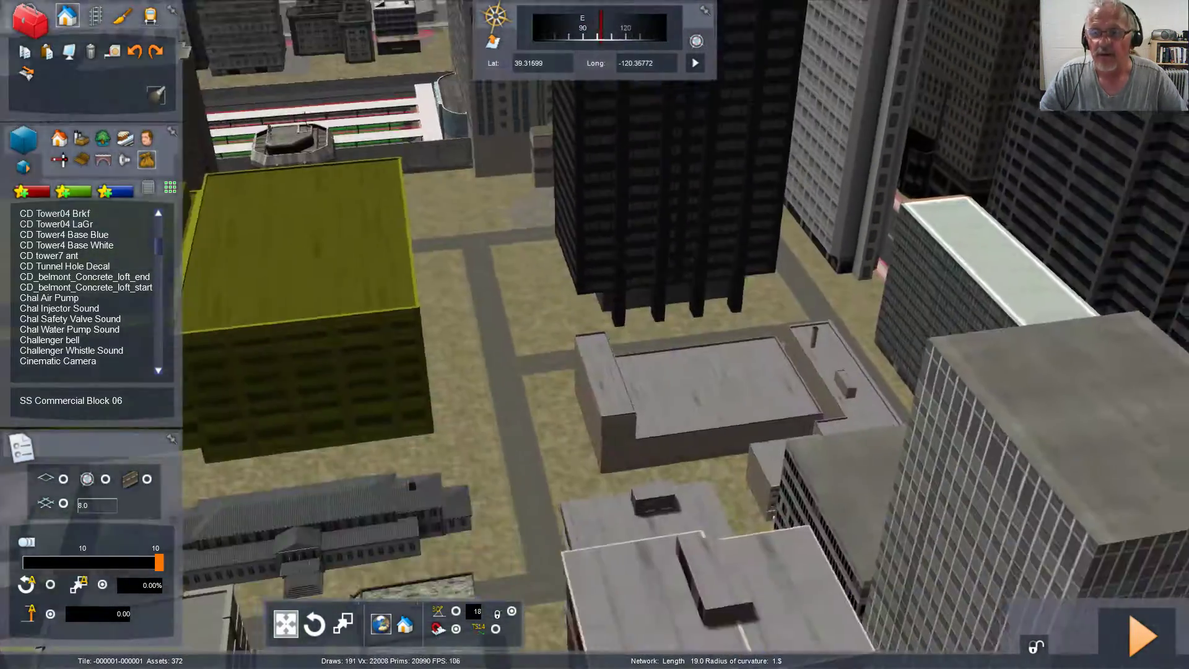
key("Down")
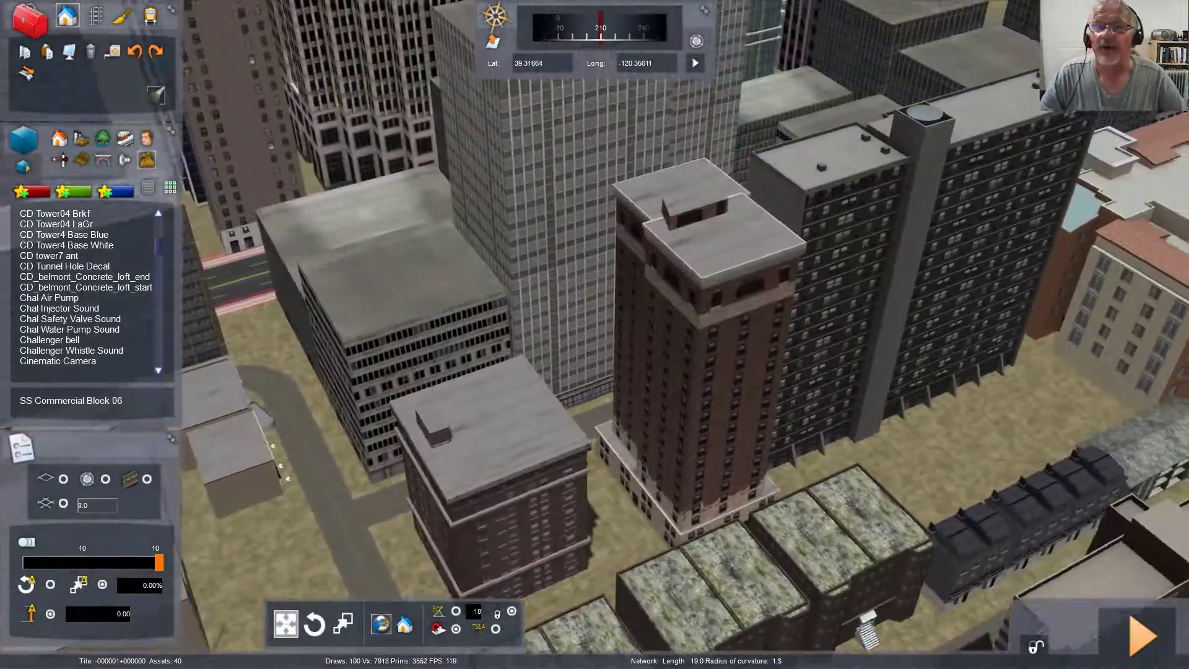
key("Left")
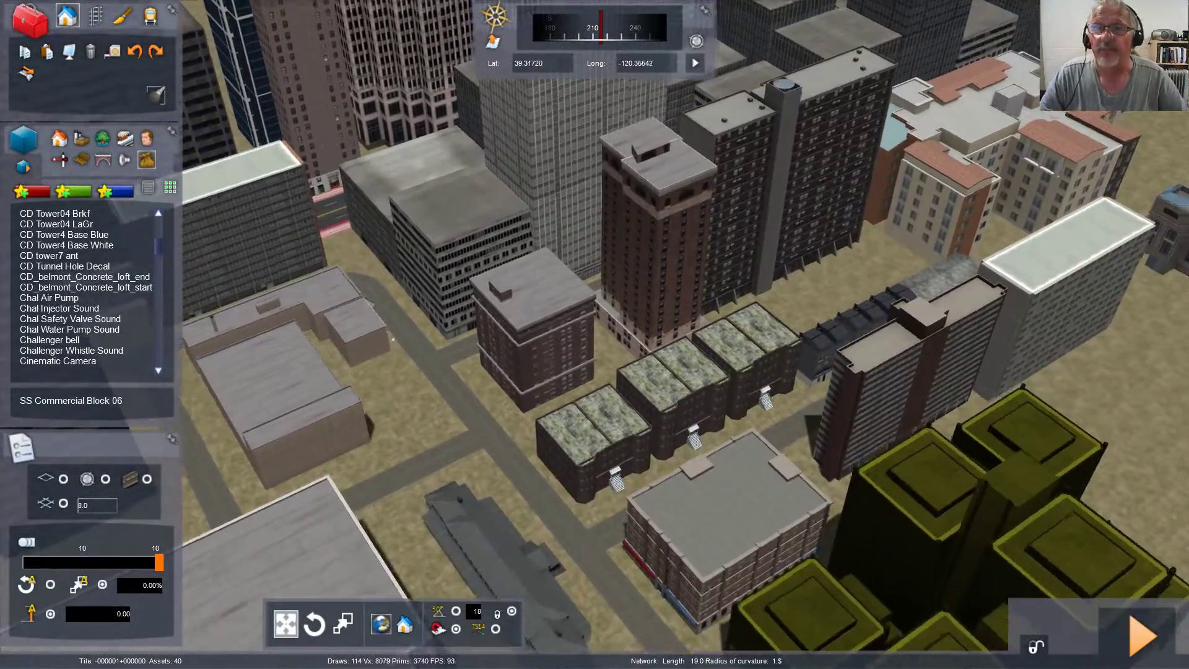
Step: Examine the brick towers, green-roofed row buildings and dark multi-tower complex up close and from above
key("Up")
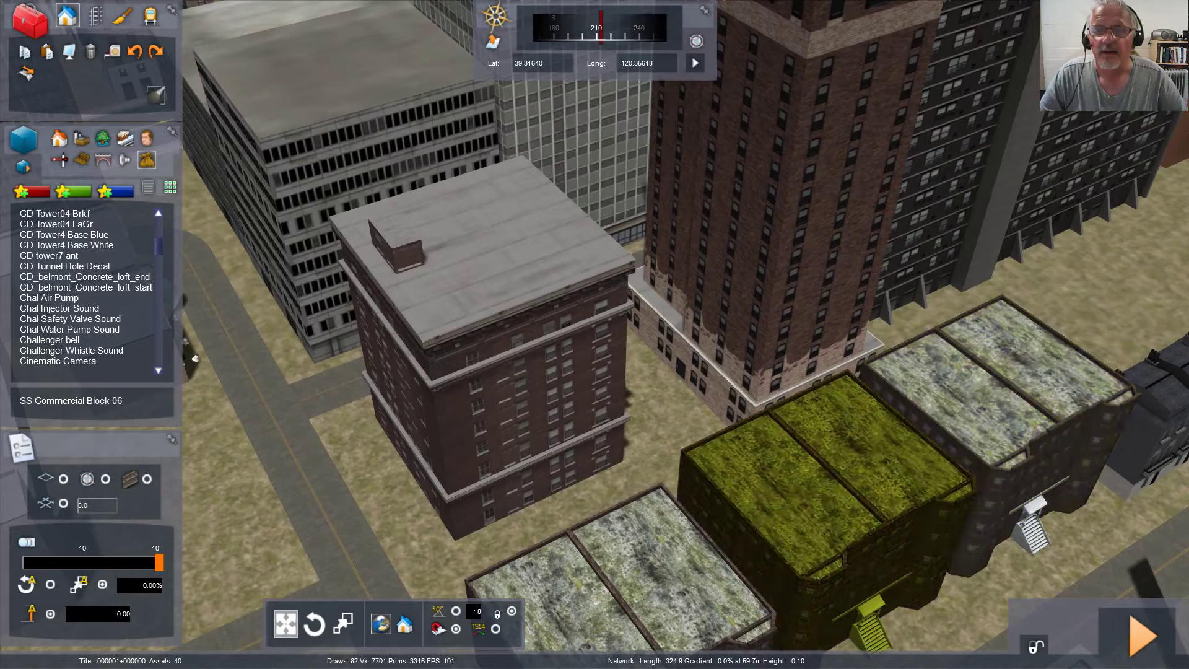
key("Left")
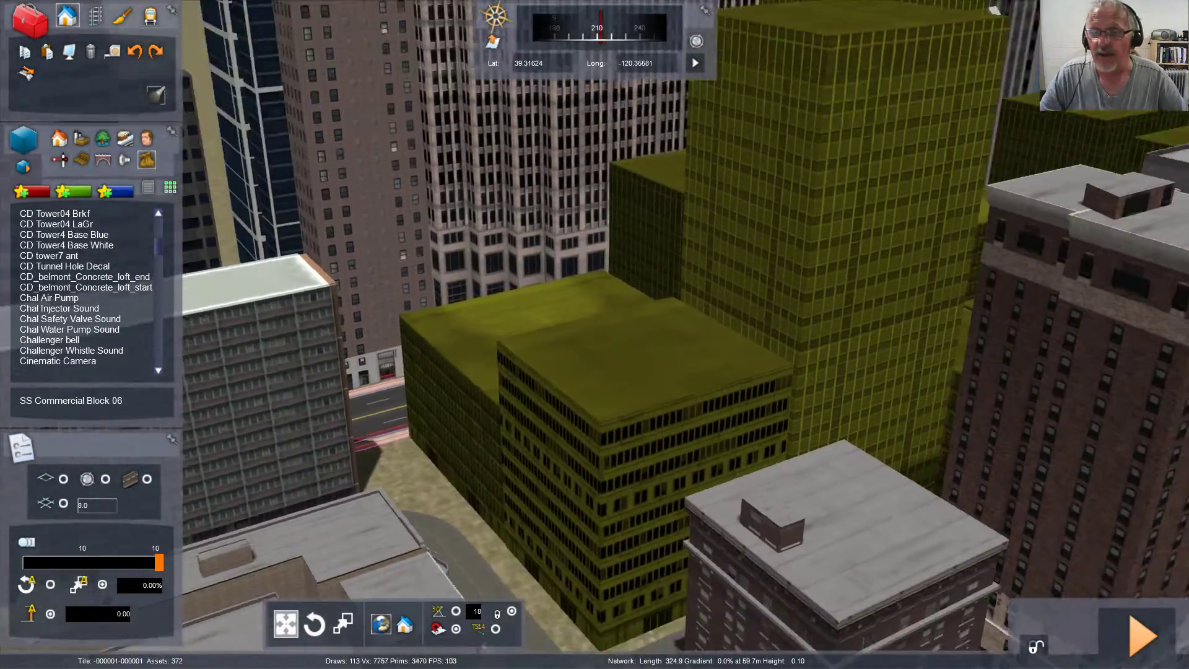
key("Up")
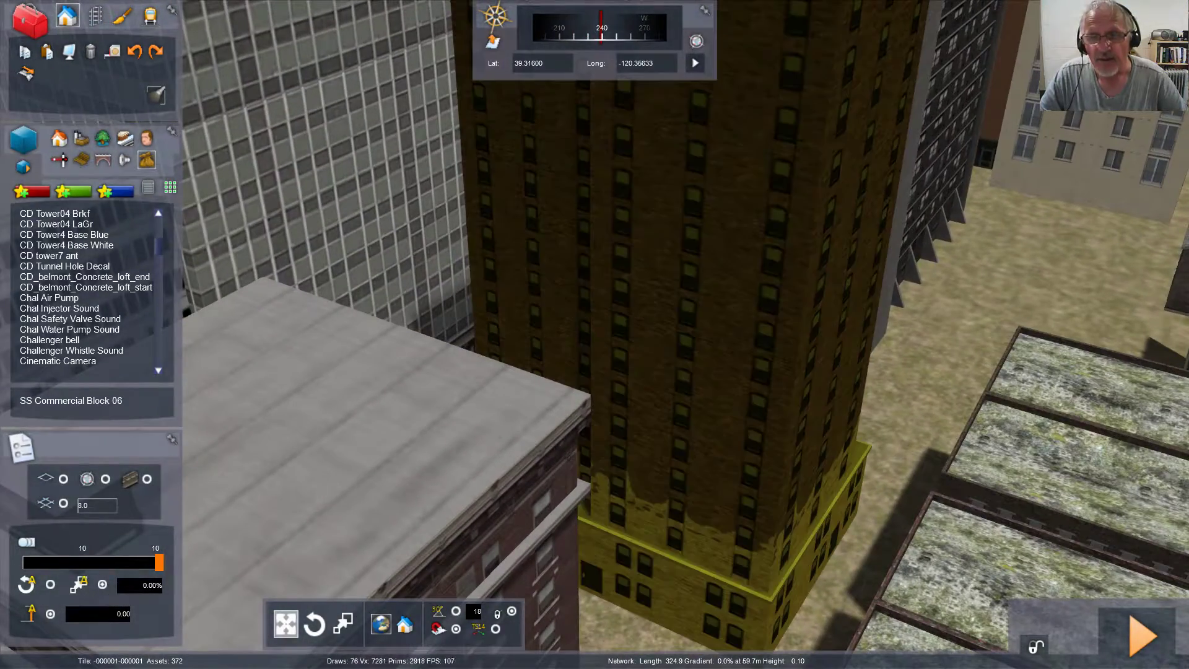
key("Down")
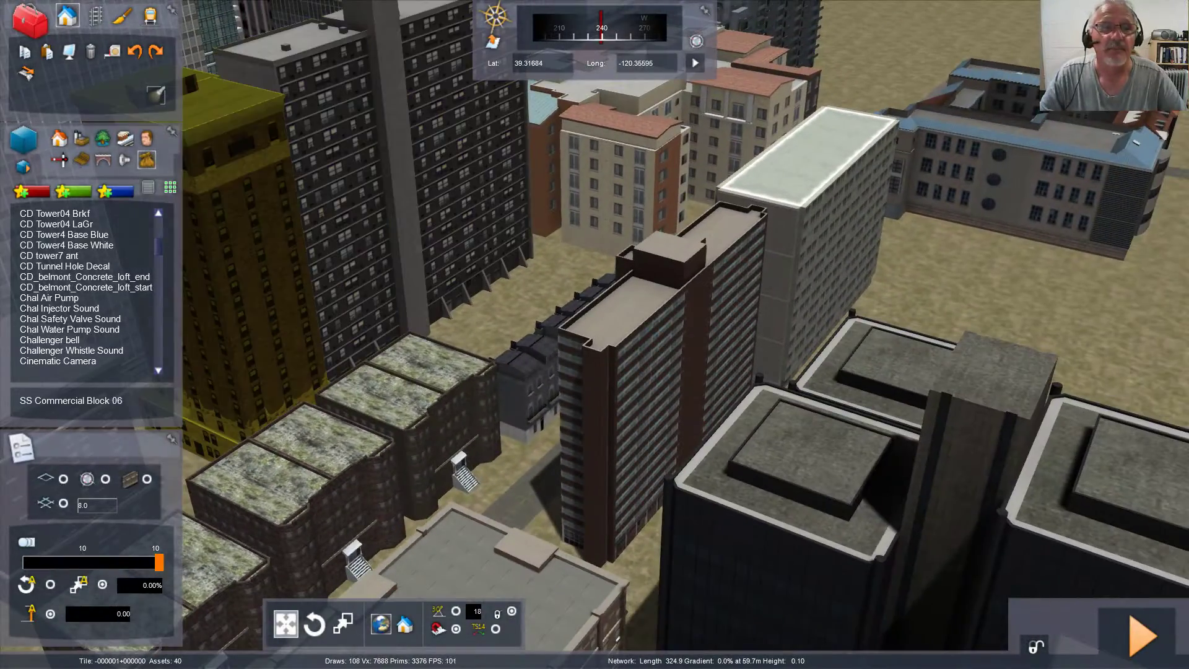
key("Left")
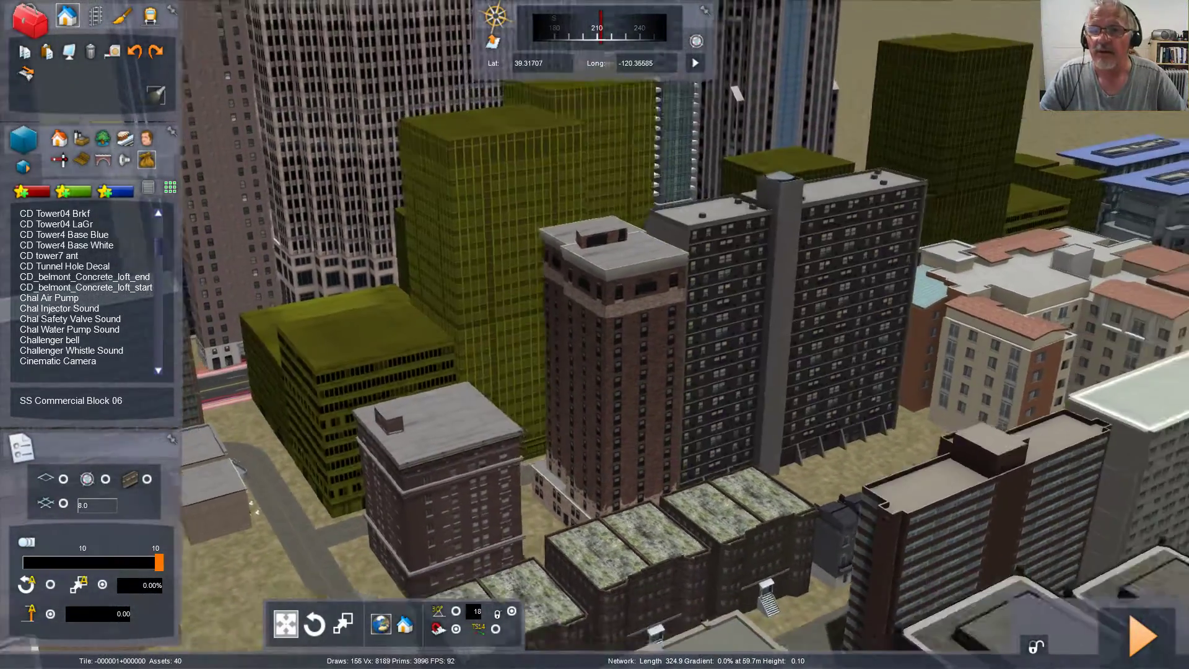
key("Right")
key("Down")
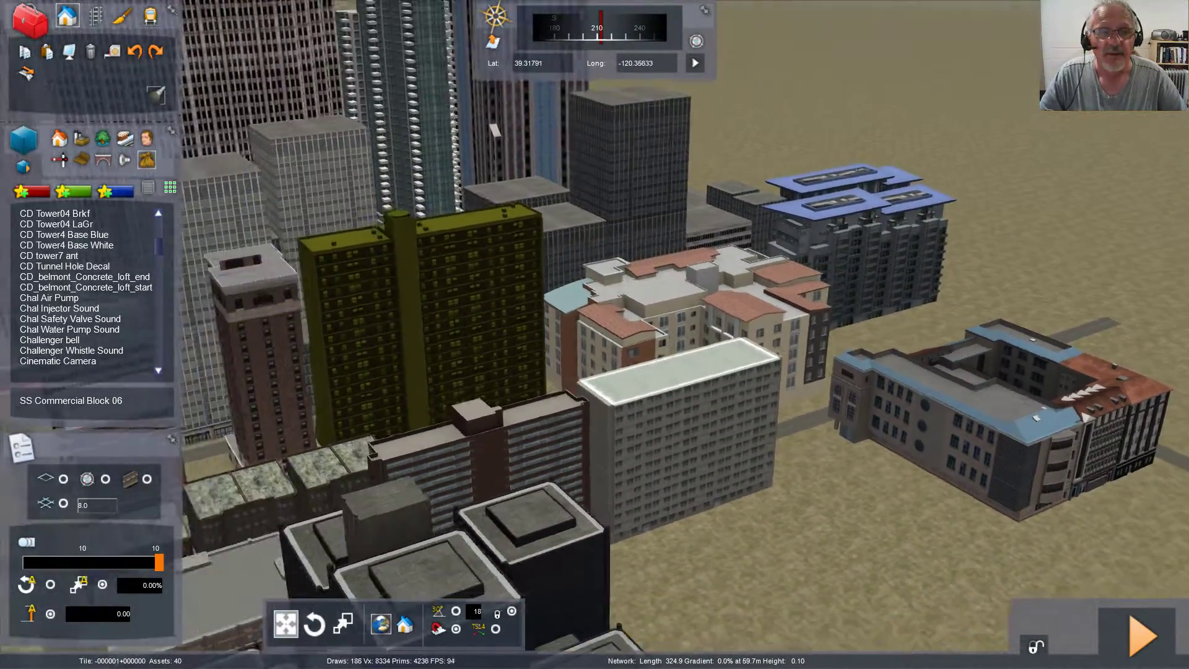
key("Down")
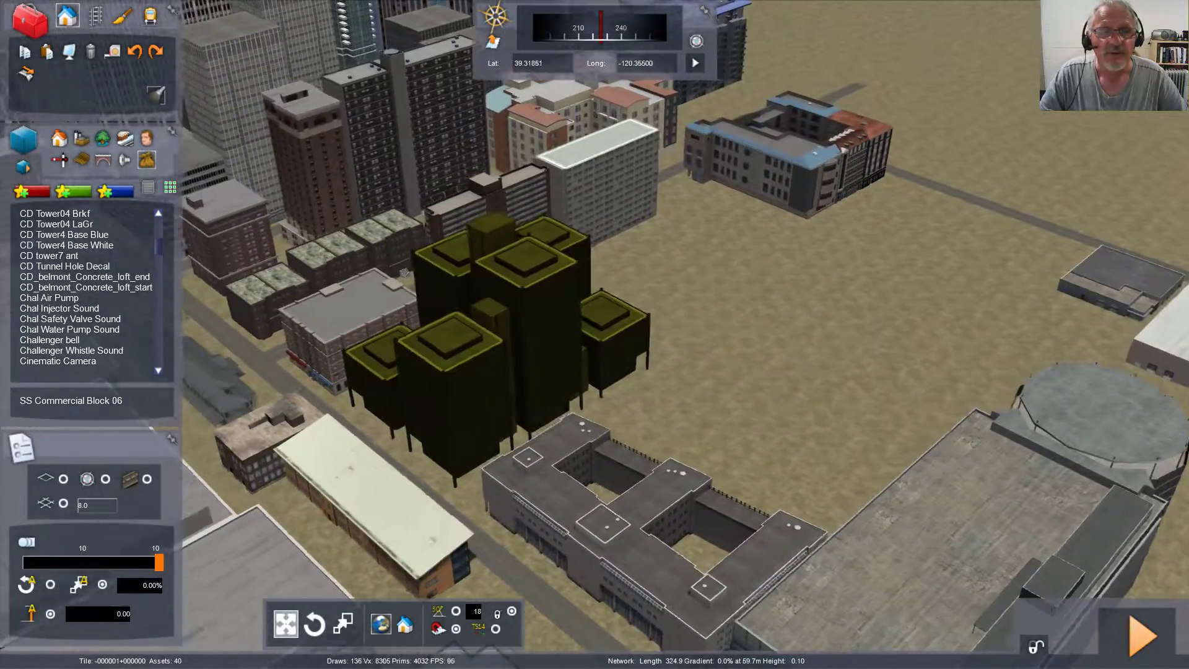
key("Left")
key("Up")
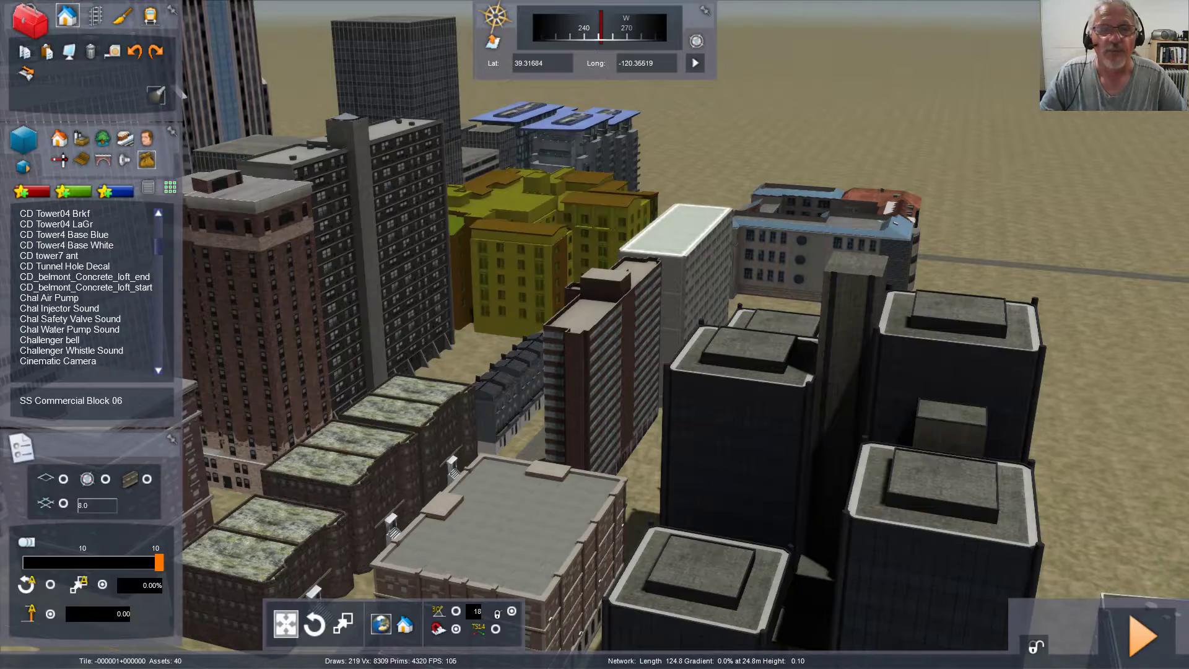
Step: Survey the blocks from the tall skyscraper past the rail station platforms to the white-roofed warehouses and clock tower
key("Left")
left_click_drag(409, 322, 248, 322)
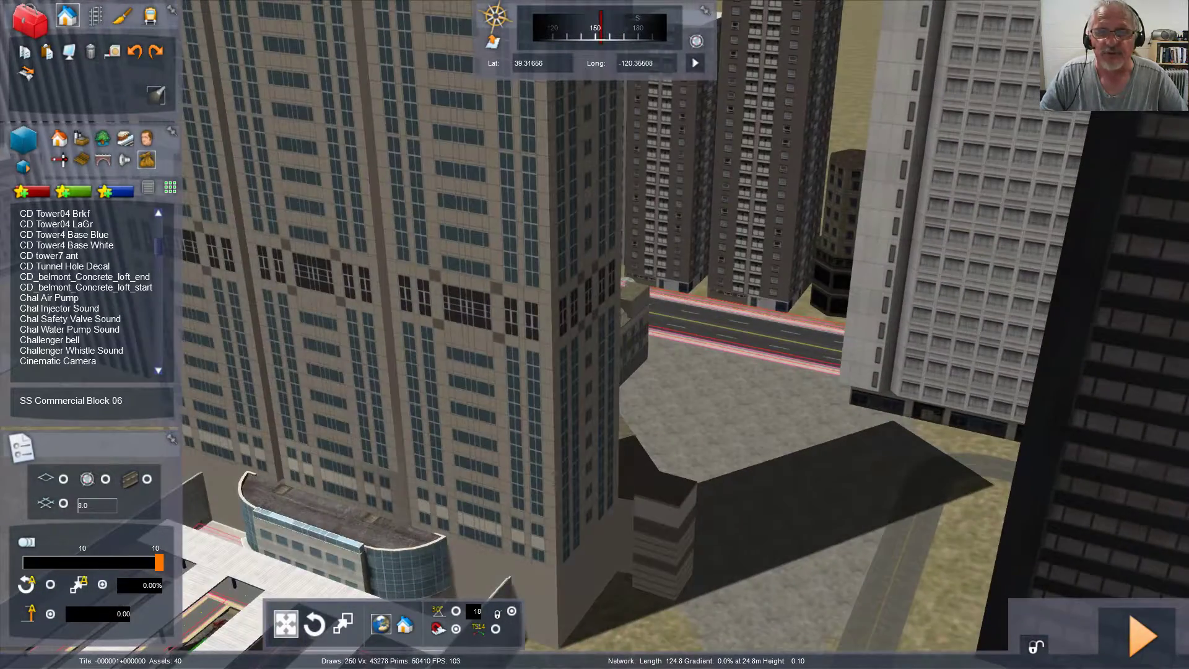
left_click_drag(595, 335, 470, 303)
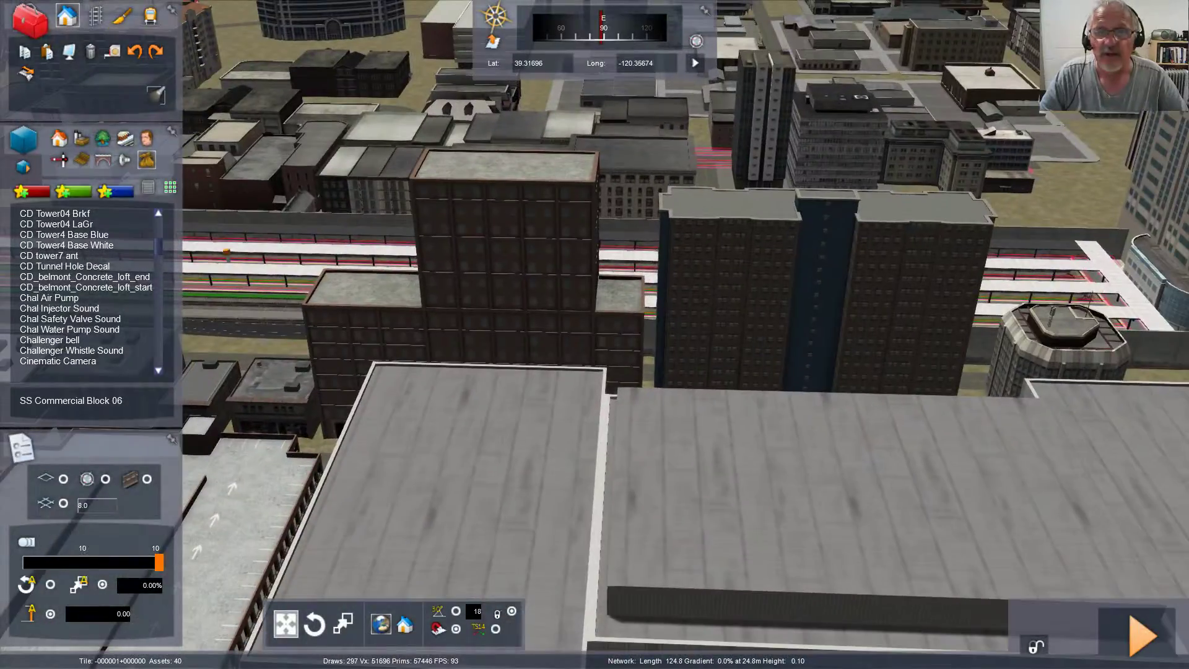
key("Left")
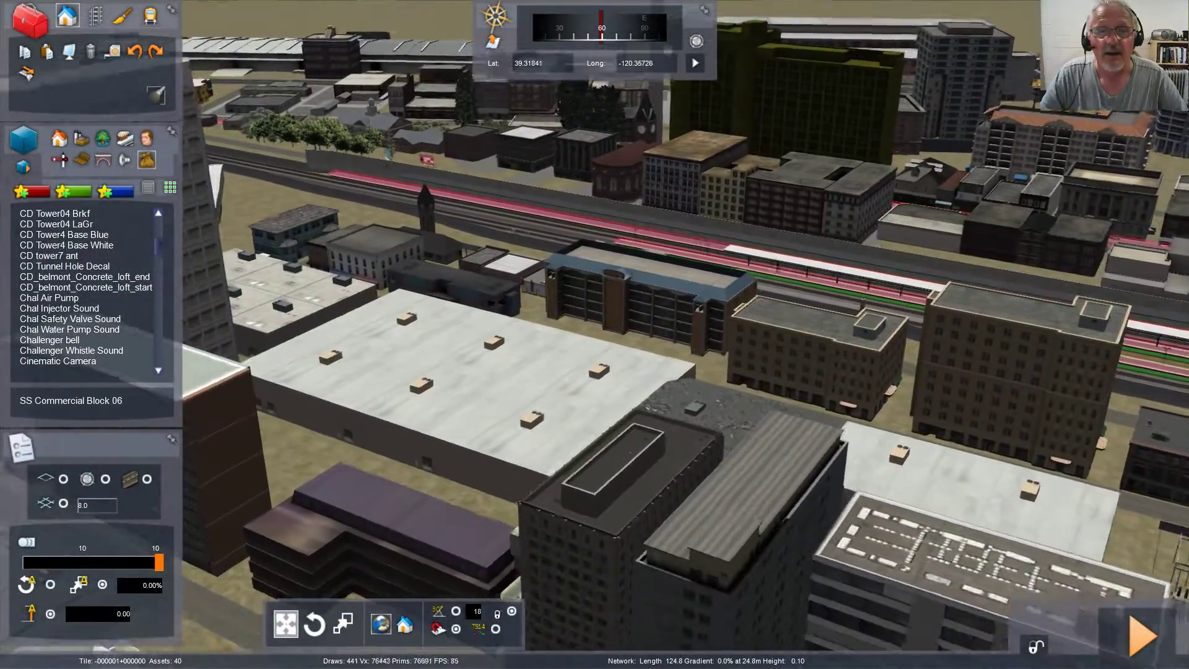
key("Up")
key("Up")
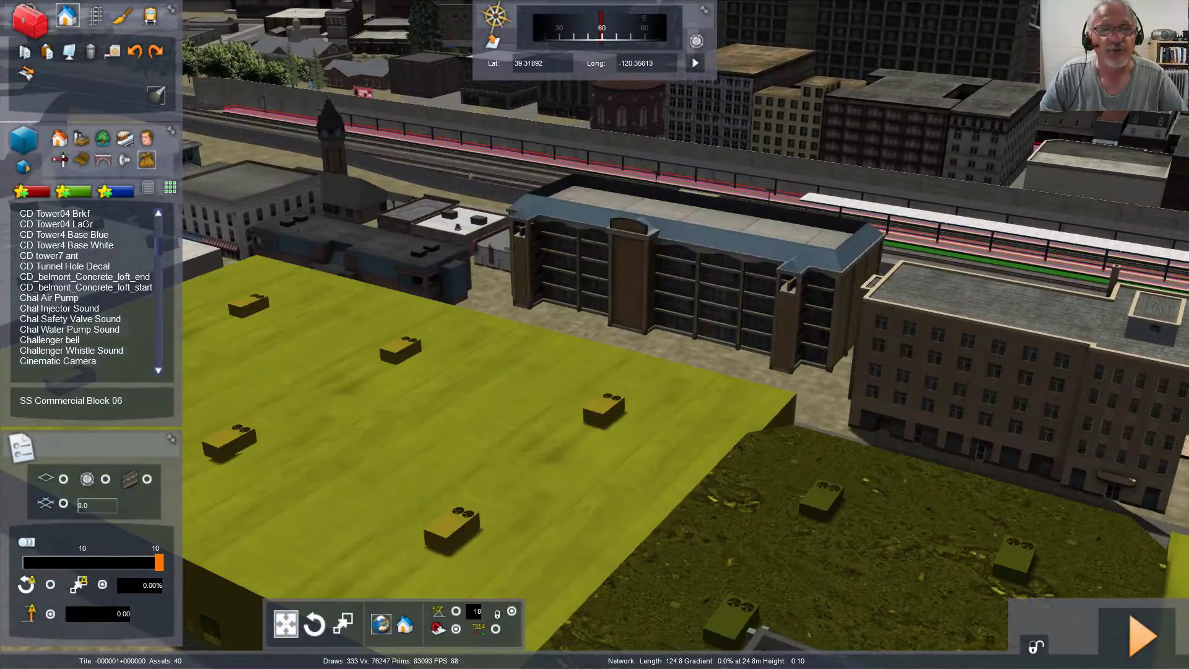
left_click_drag(595, 334, 533, 319)
key("Up")
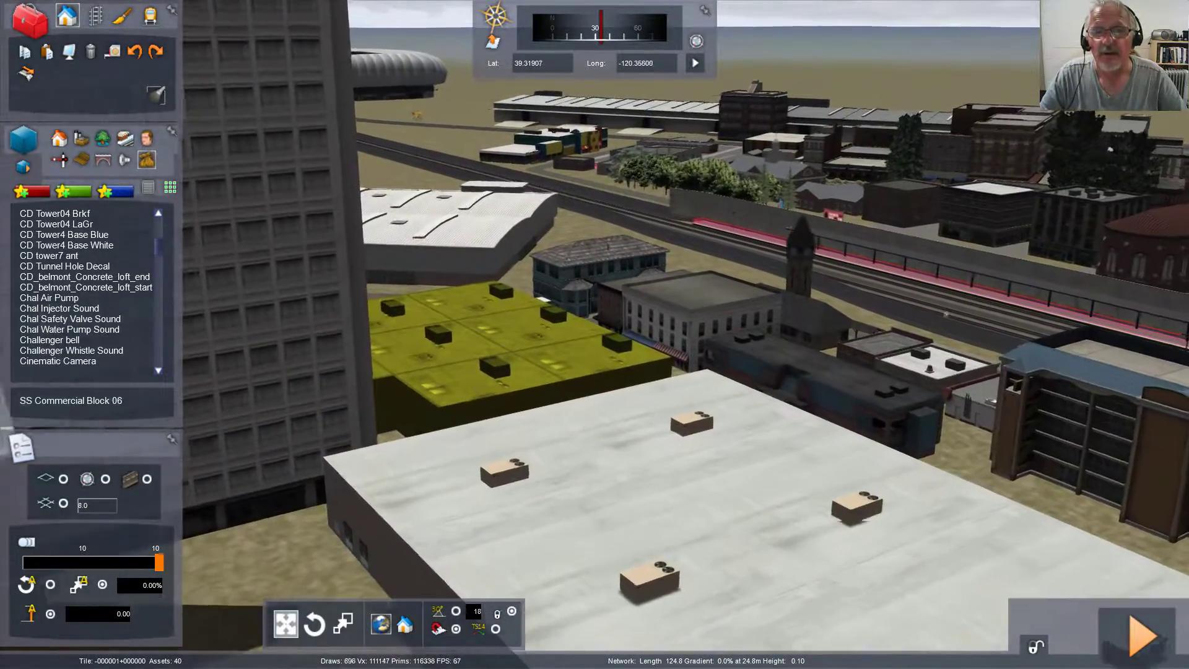
key("Right")
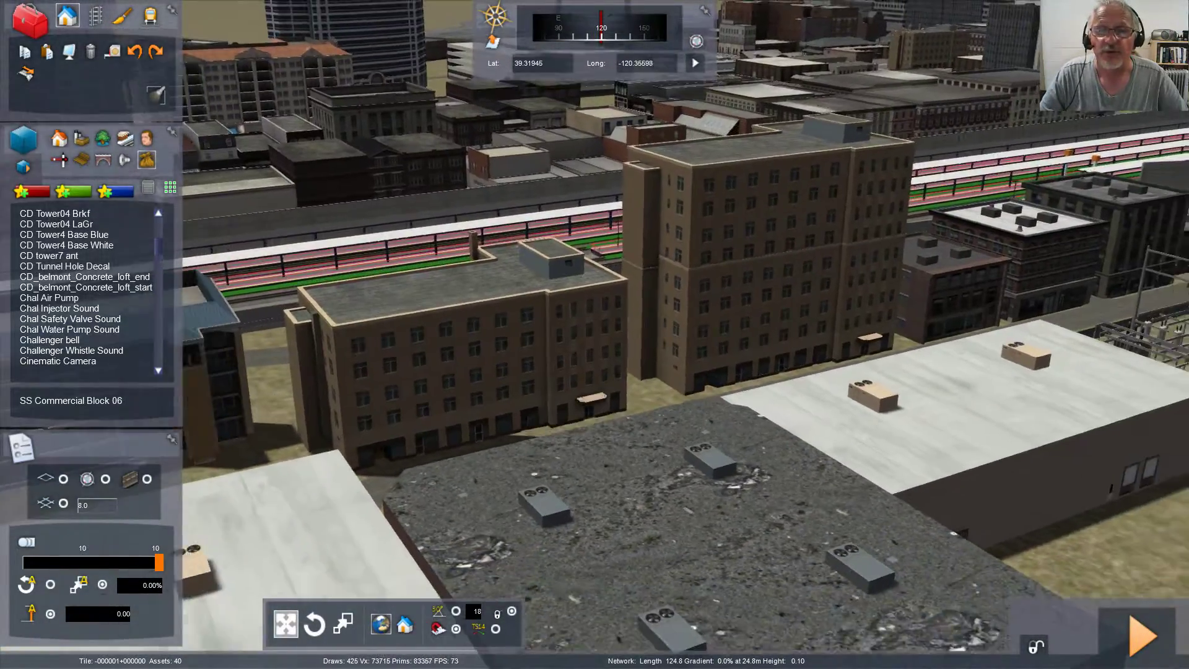
Step: Inspect the tile-roofed balcony building across the tracks and the office blocks and taxi billboard beyond it at the city edge
key("Up")
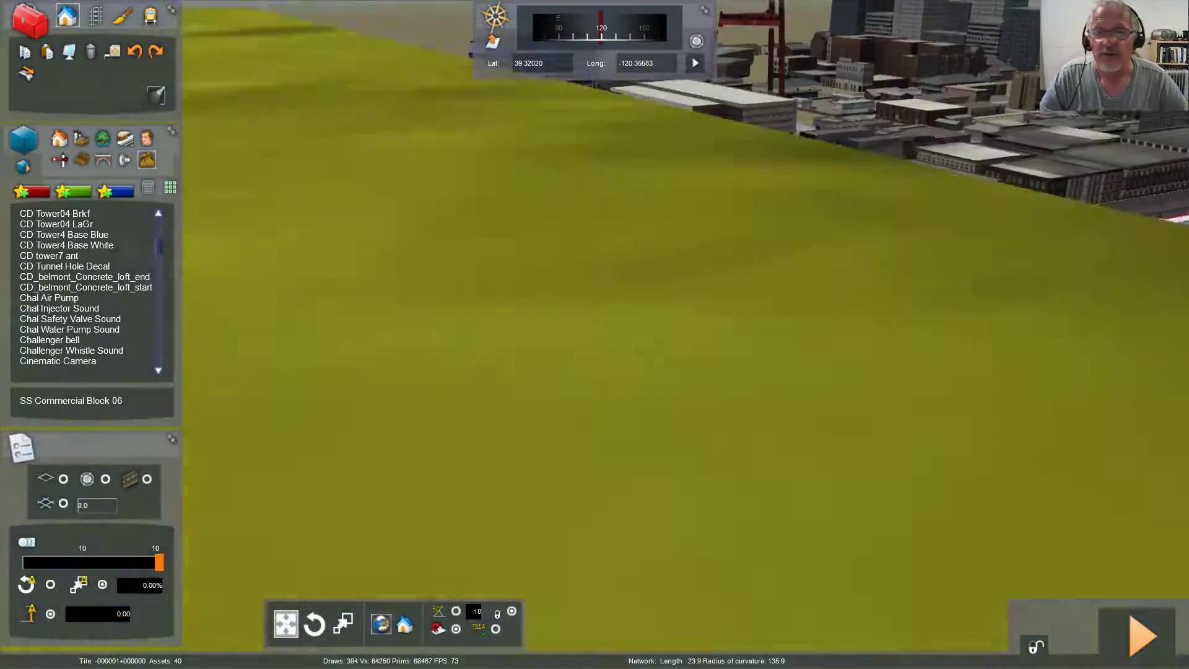
key("Down")
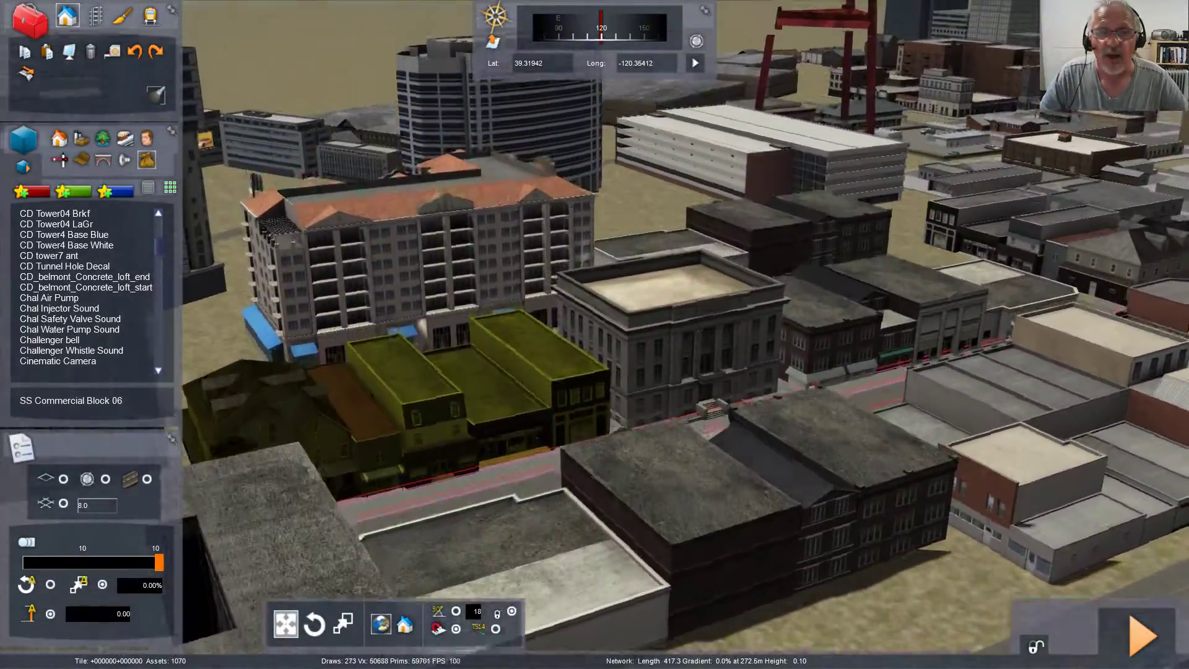
key("Up")
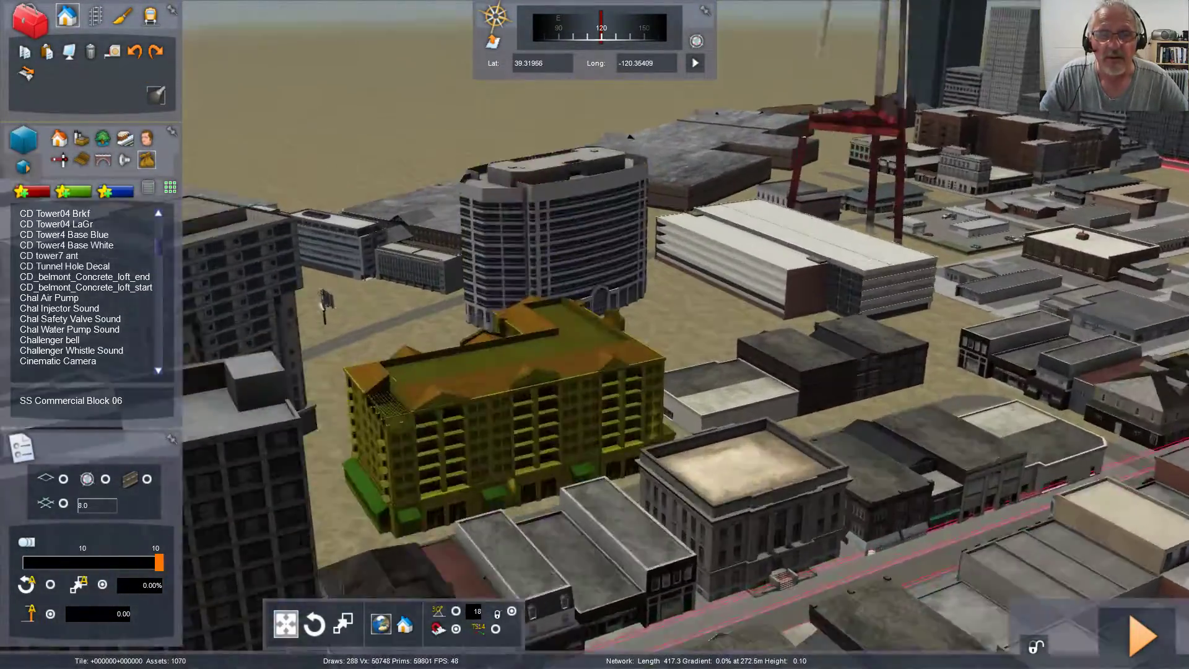
key("Up")
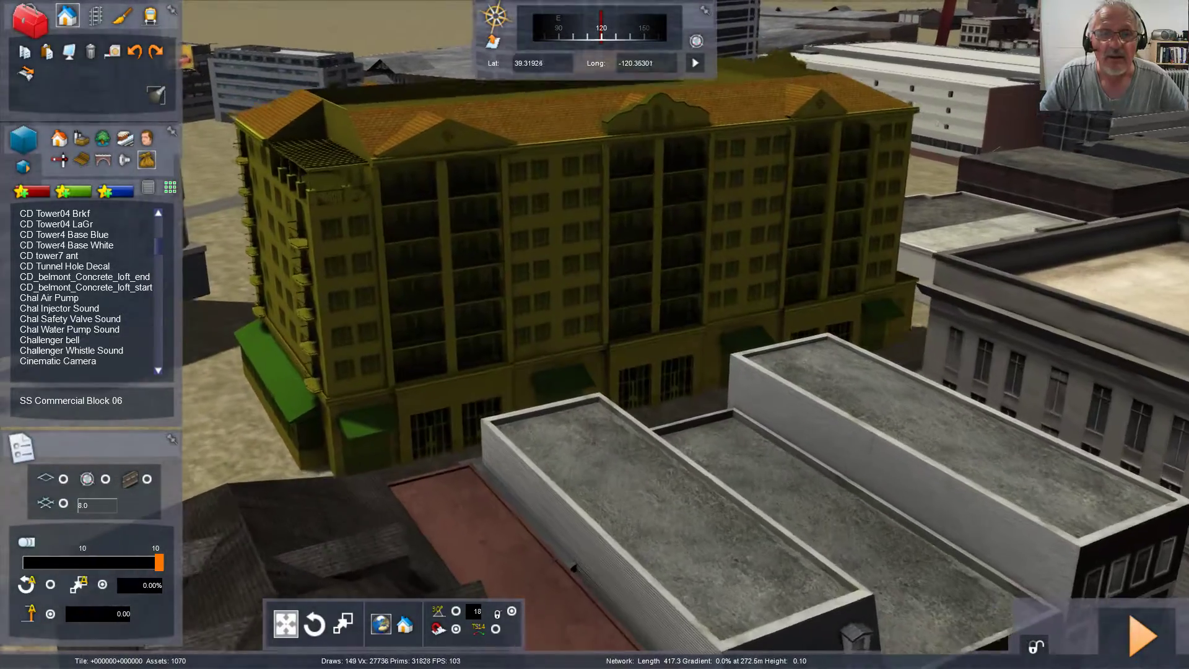
key("Up")
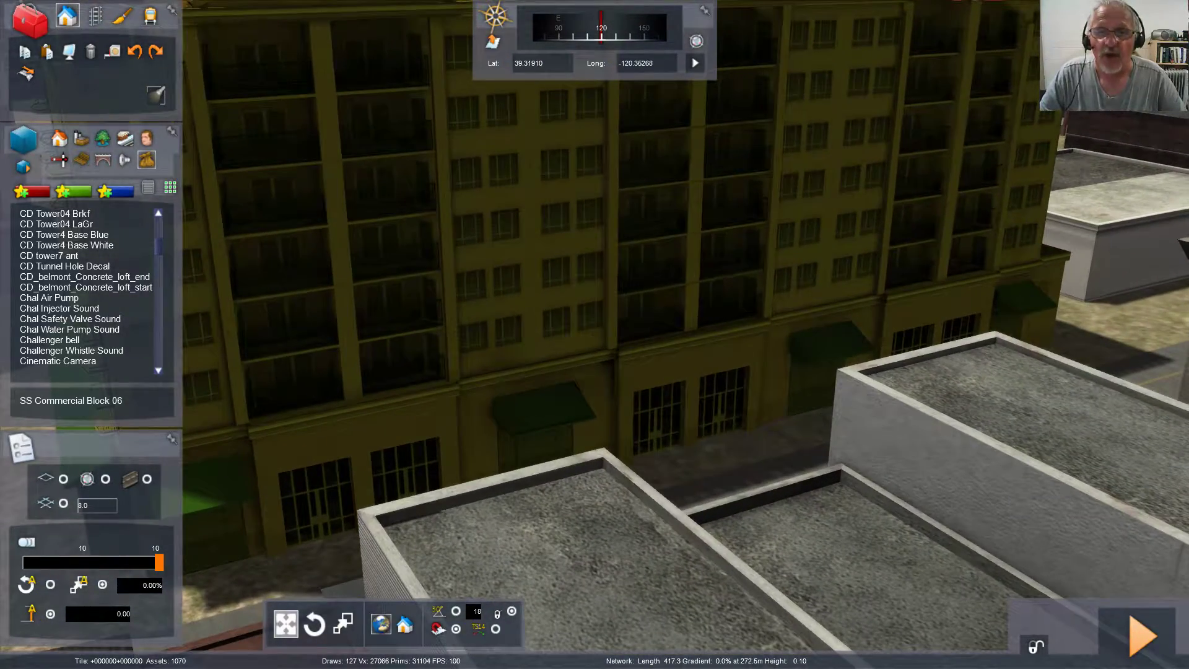
key("Left")
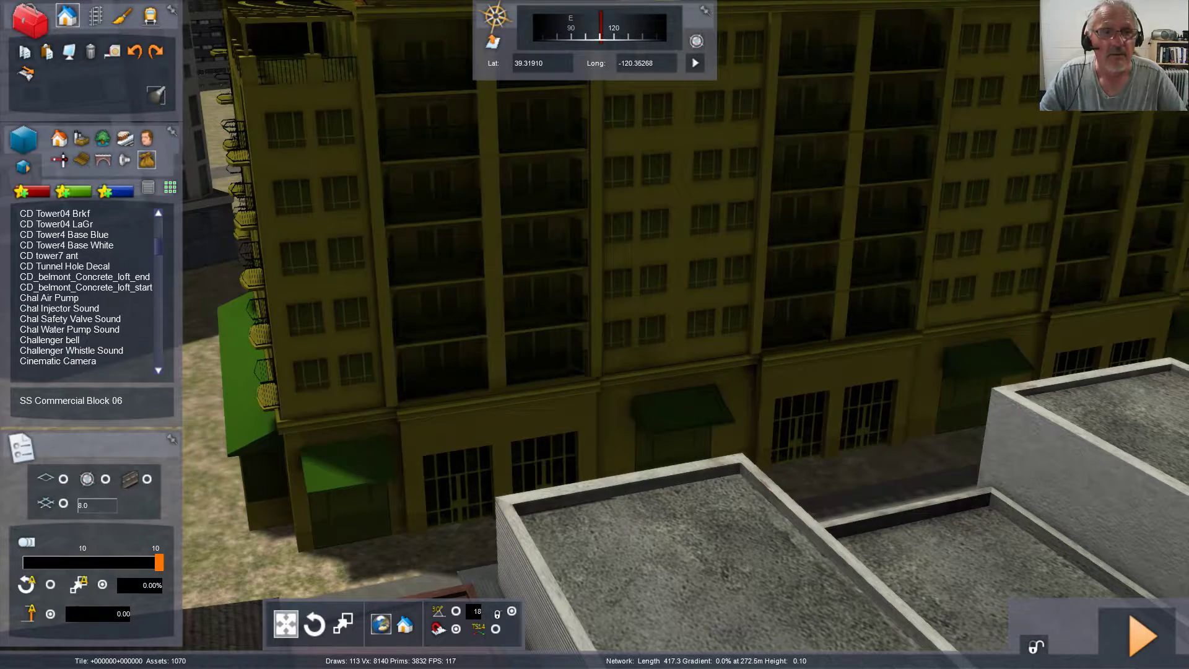
key("Left")
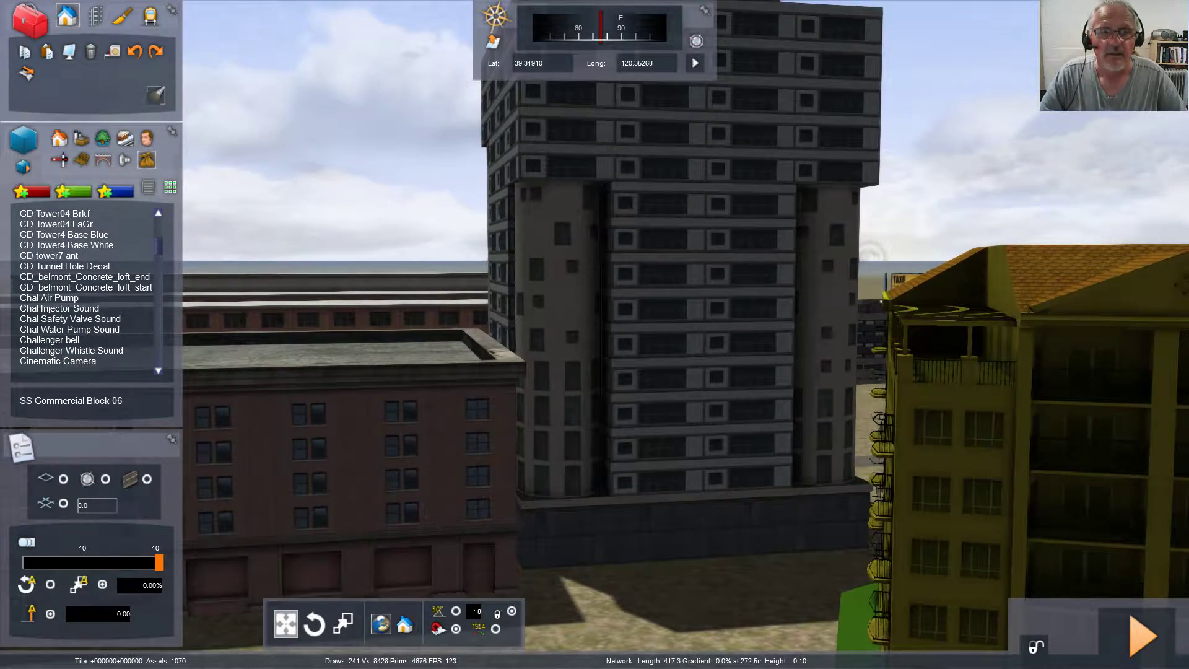
key("Down")
key("Right")
key("Page_Up")
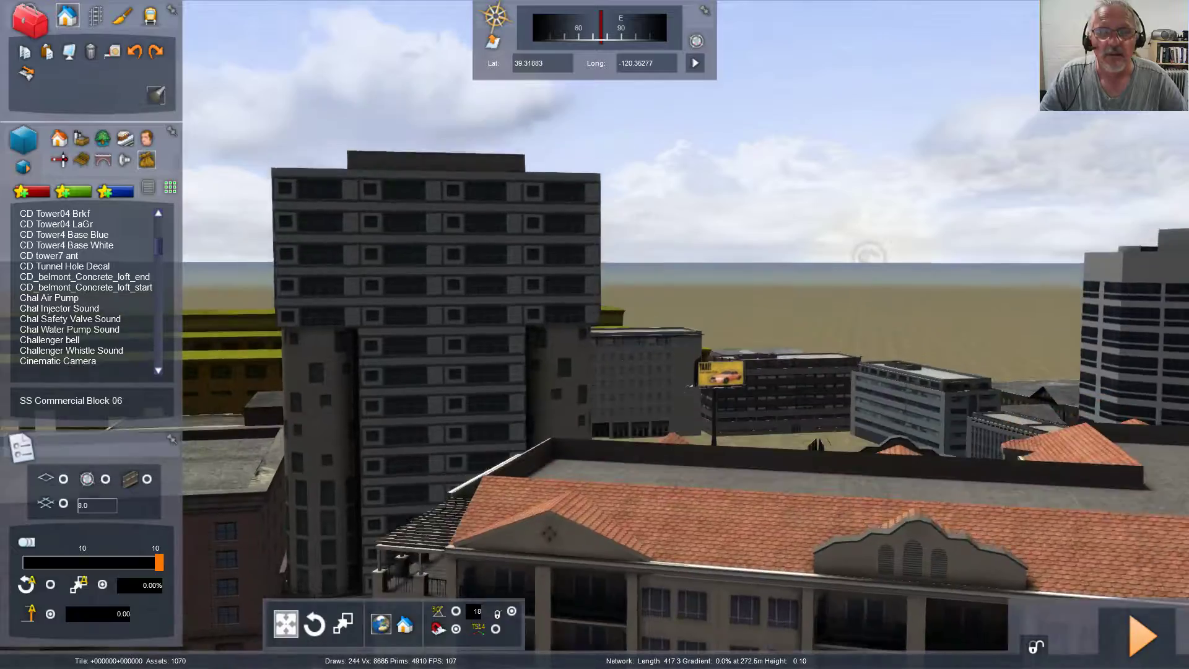
key("Up")
key("d")
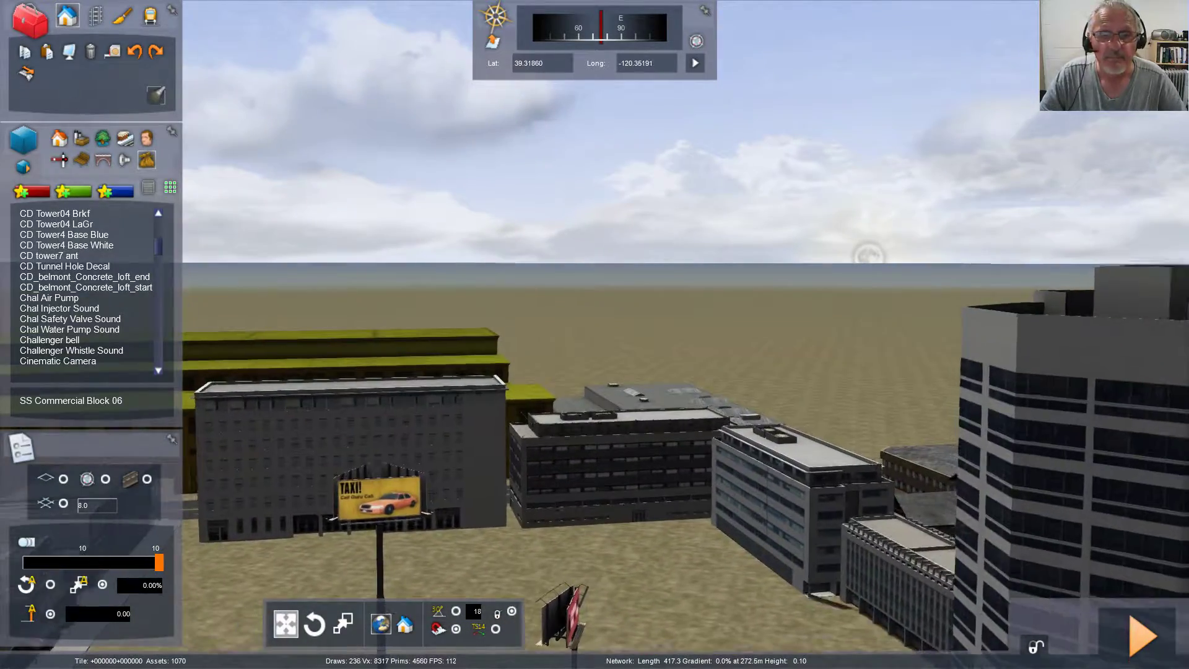
key("w")
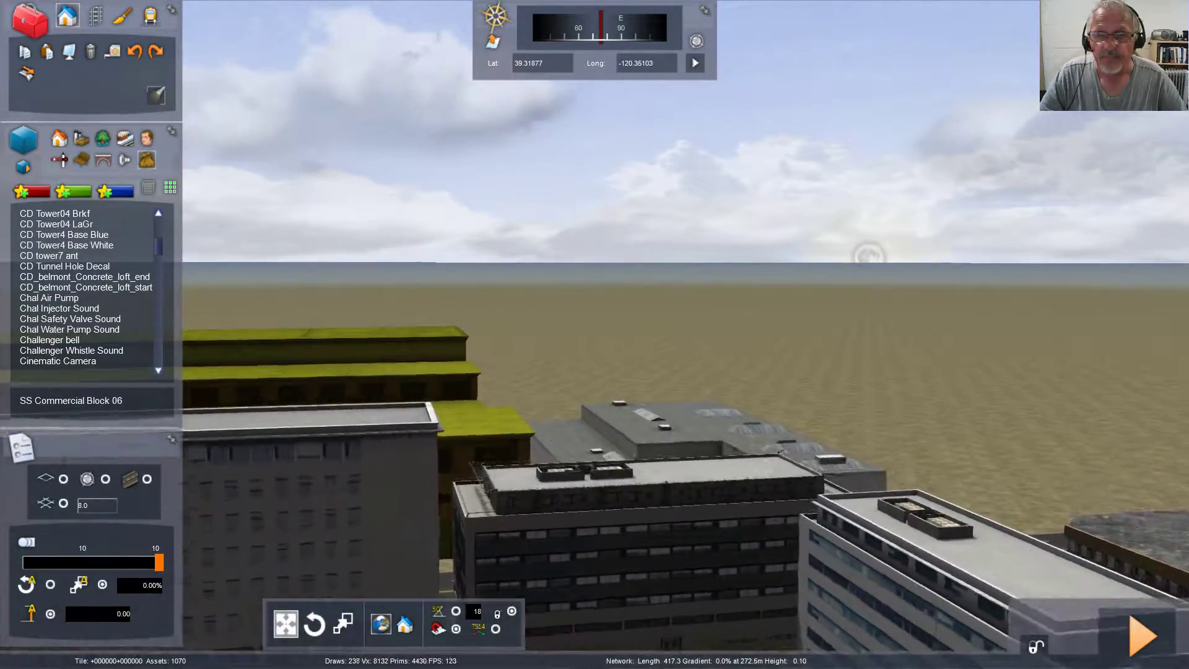
Step: Survey the skyline from the tile-roofed building across the rail station to the tall white tower and the large metal-roofed arena
key("s")
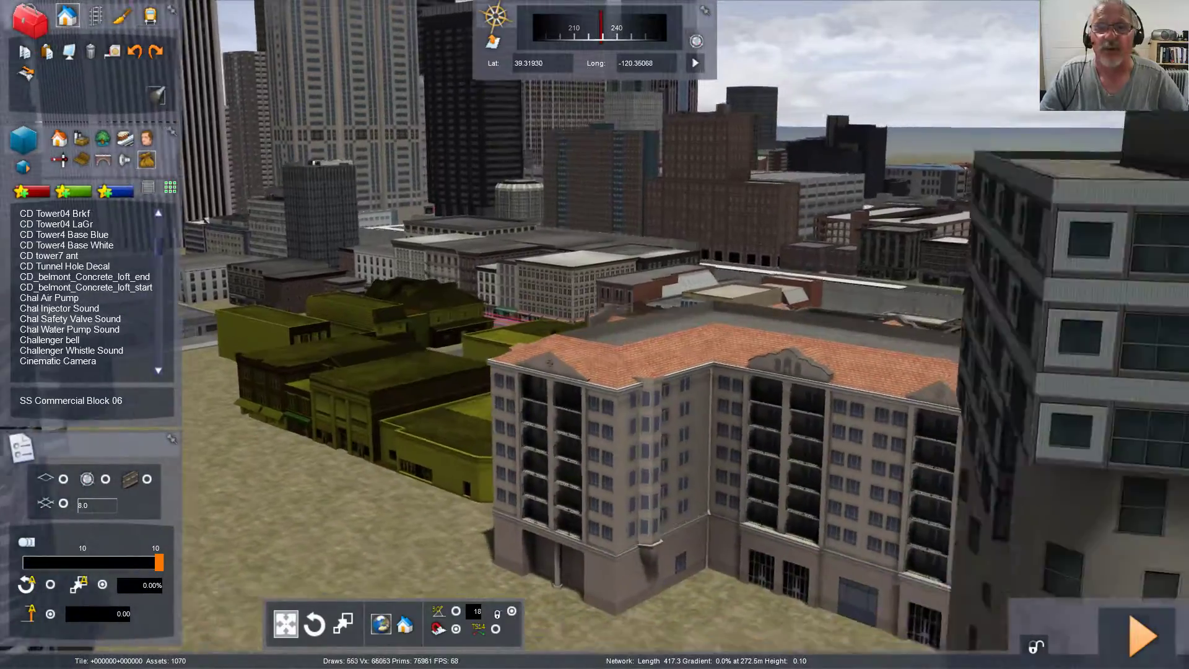
key("d")
key("w")
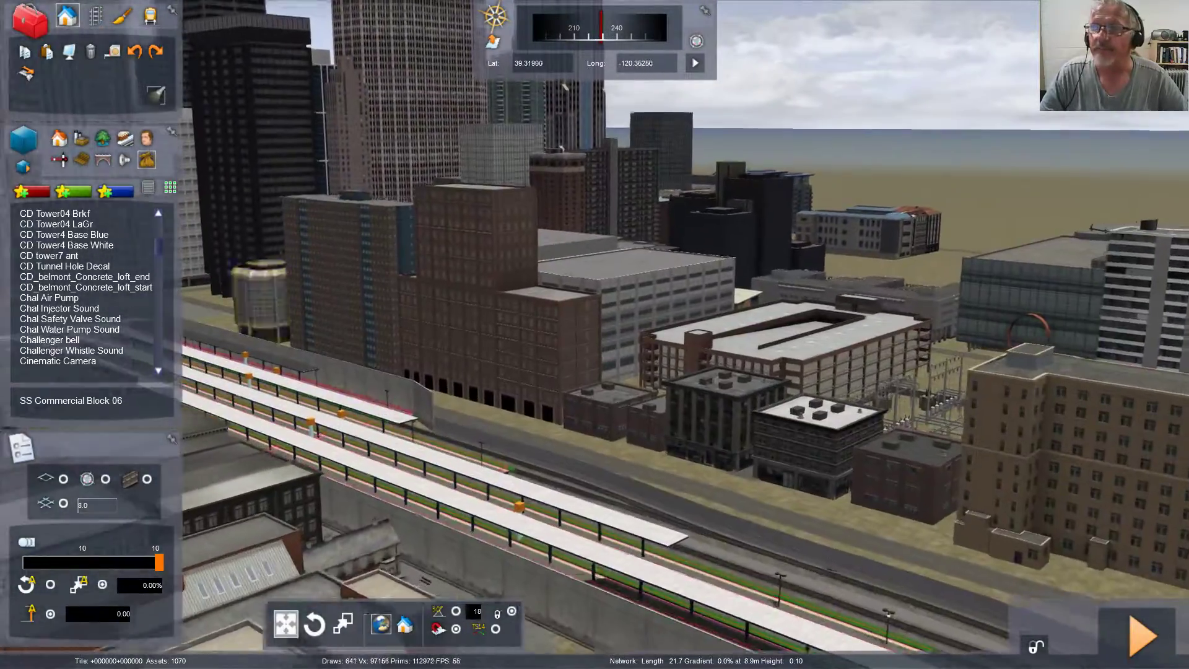
key("w")
key("w")
key("d")
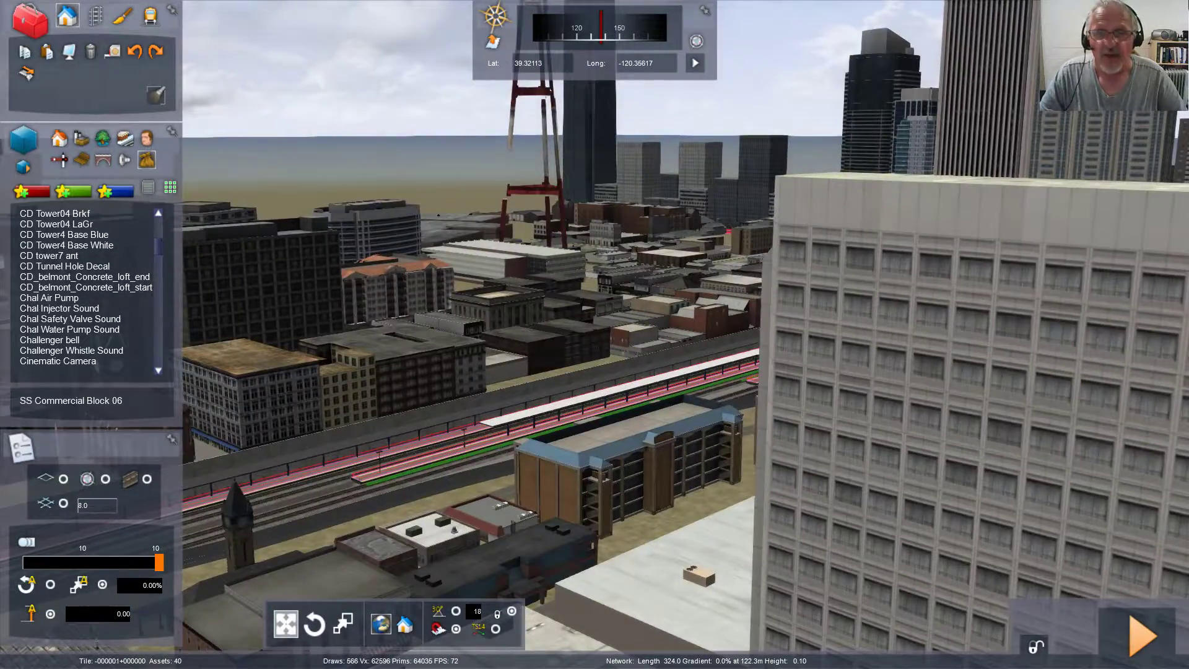
key("Down")
key("Right")
key("Down")
key("Right")
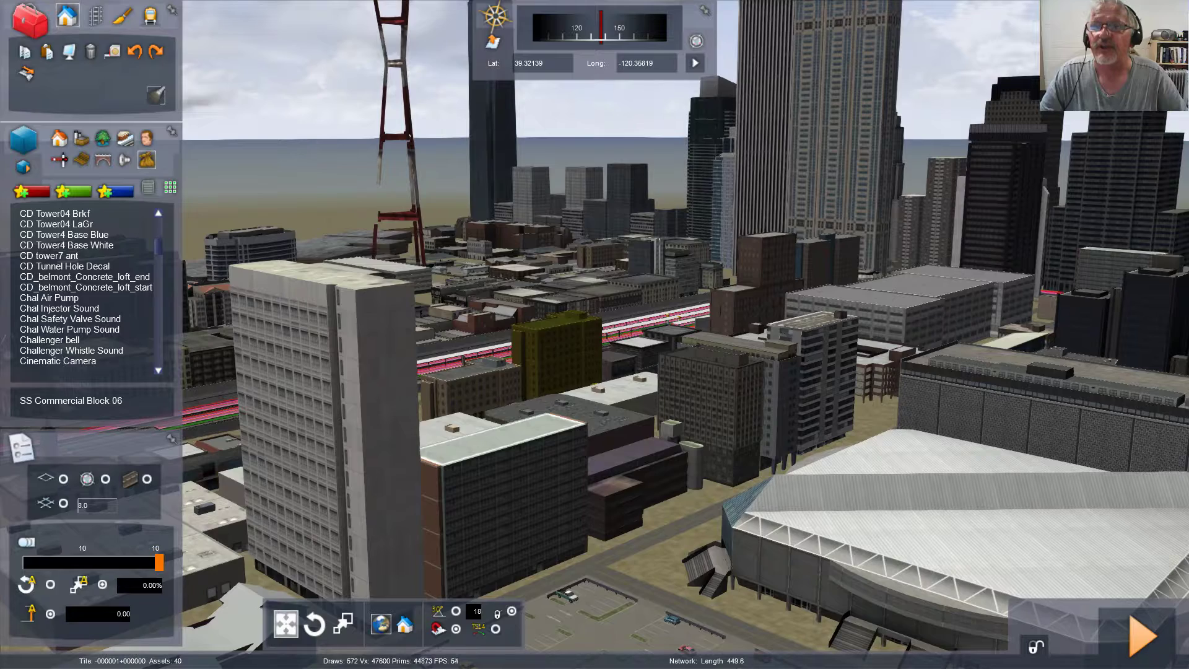